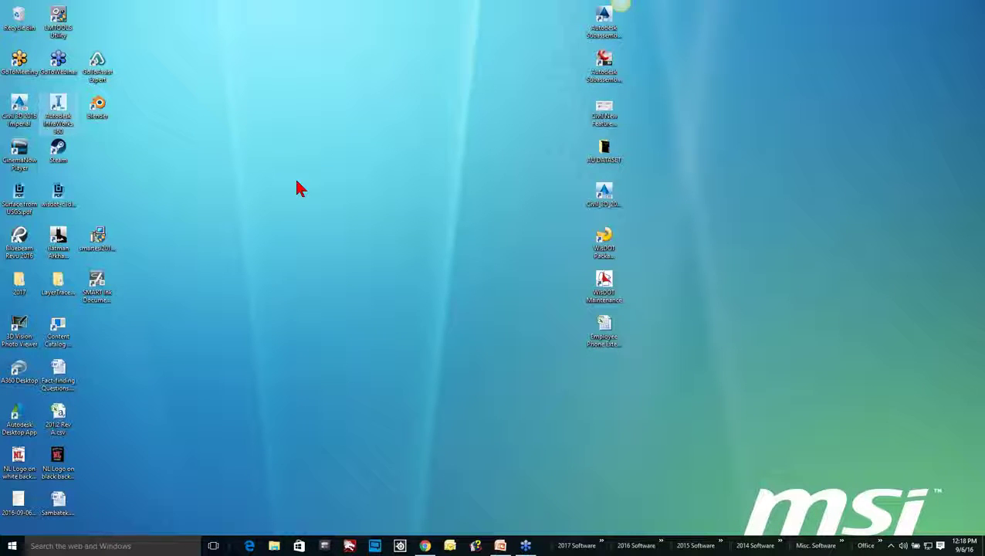
- Start Autodesk InfraWorks 360 with the Demo0906 model and show the area around the curved road south of American Boulevard East from above
double_click(57, 111)
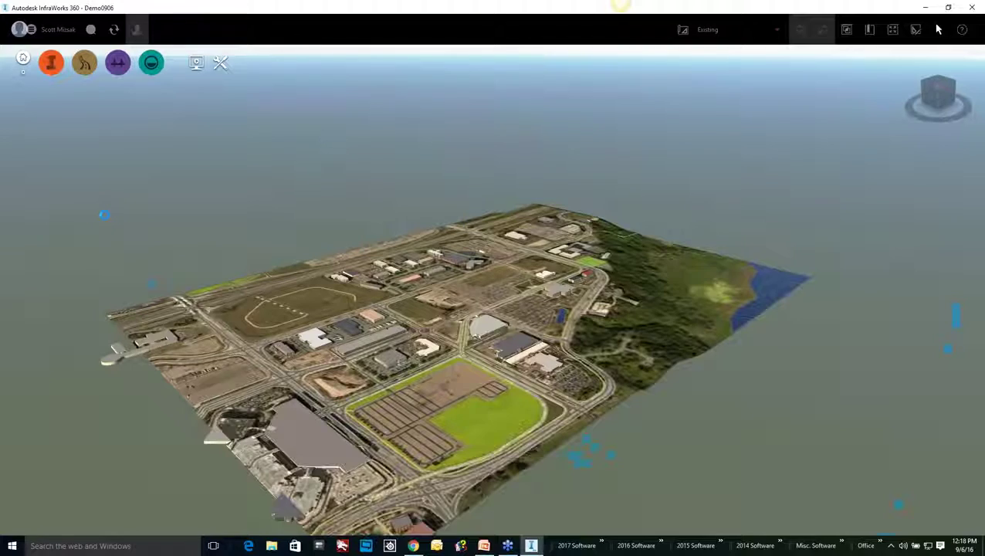
left_click_drag(483, 276, 385, 400)
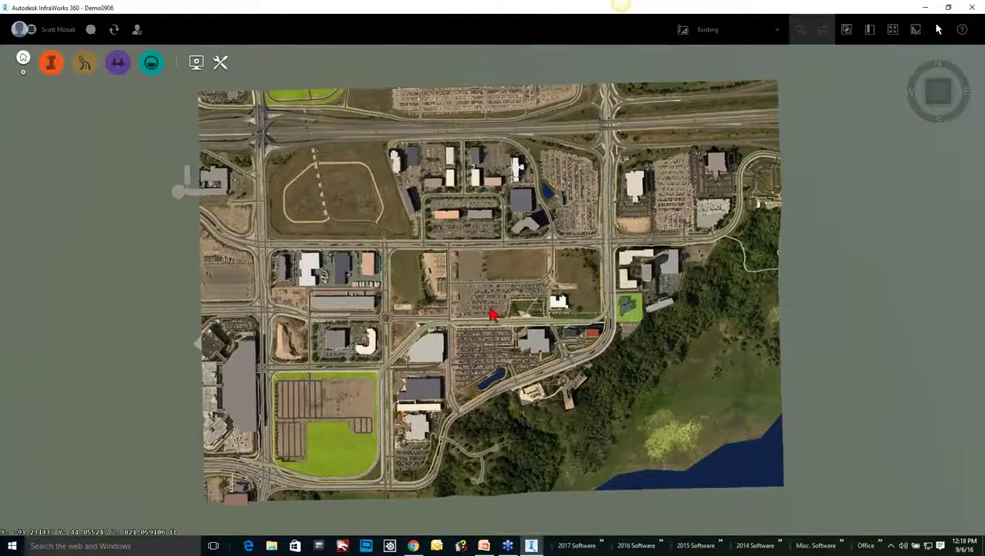
scroll(490, 312, "up", 3)
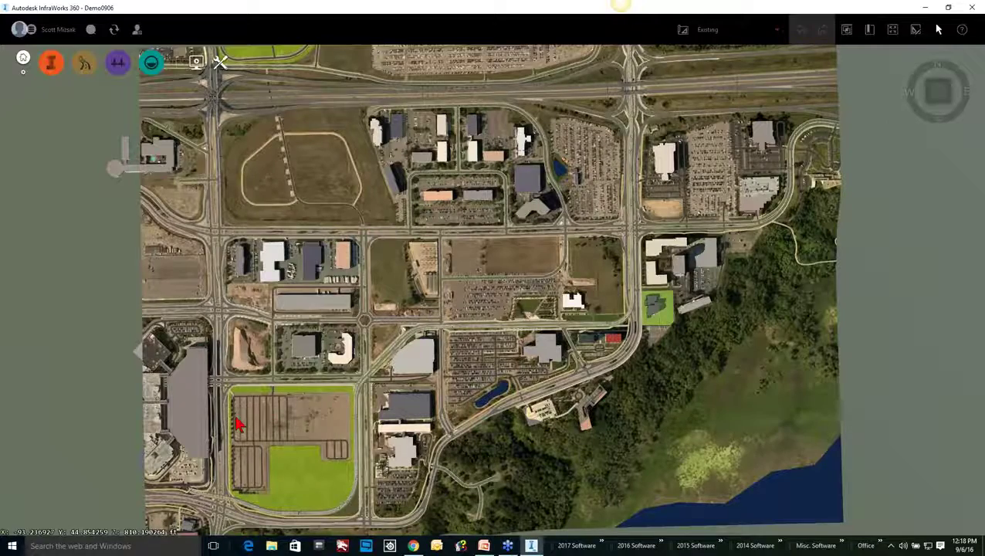
middle_click_drag(166, 416, 159, 418)
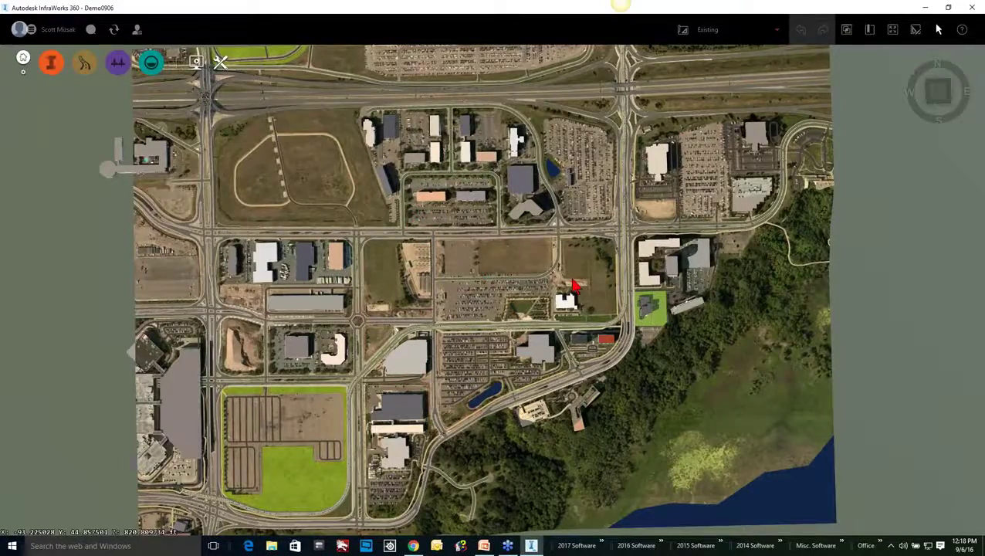
scroll(573, 286, "up", 2)
scroll(564, 276, "up", 2)
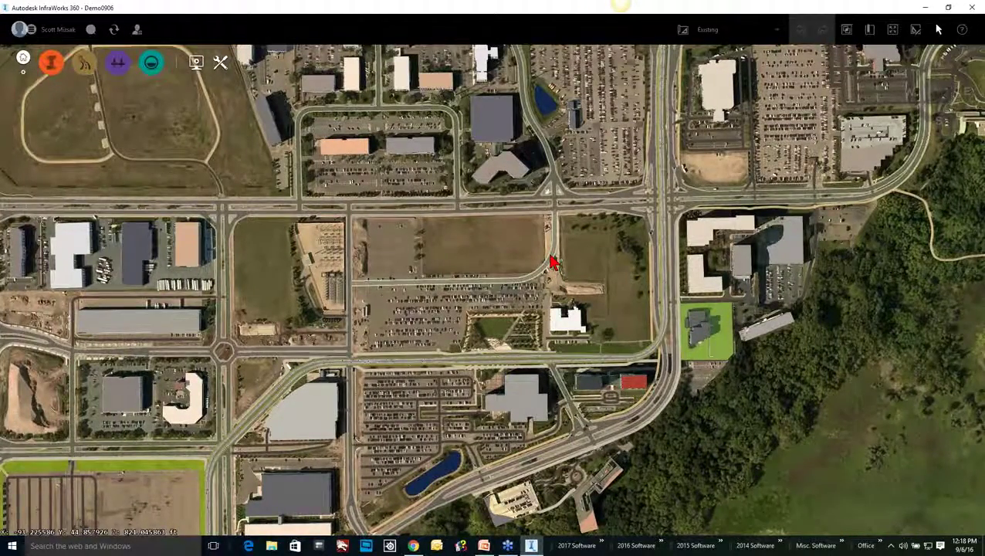
scroll(551, 263, "up", 1)
scroll(545, 260, "up", 1)
scroll(545, 257, "up", 3)
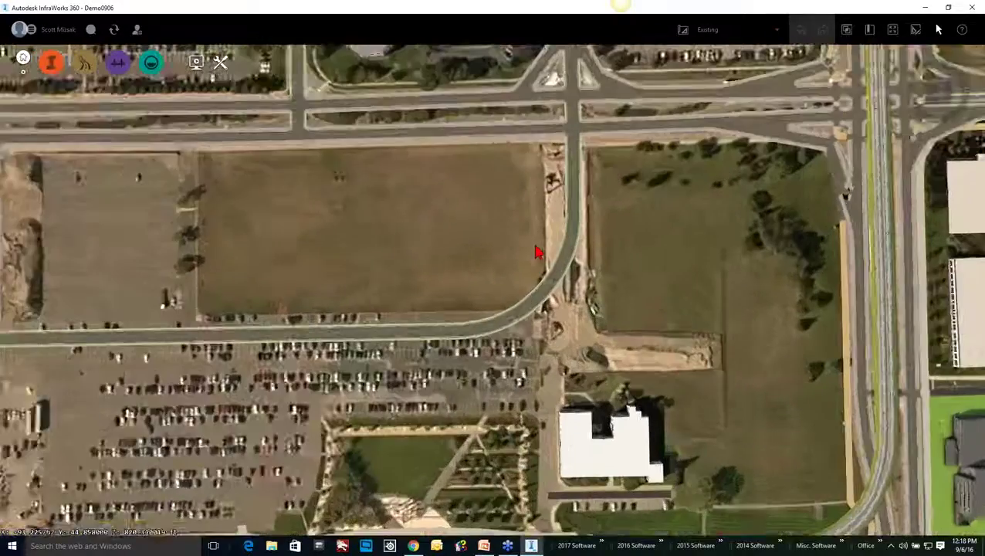
scroll(535, 248, "down", 1)
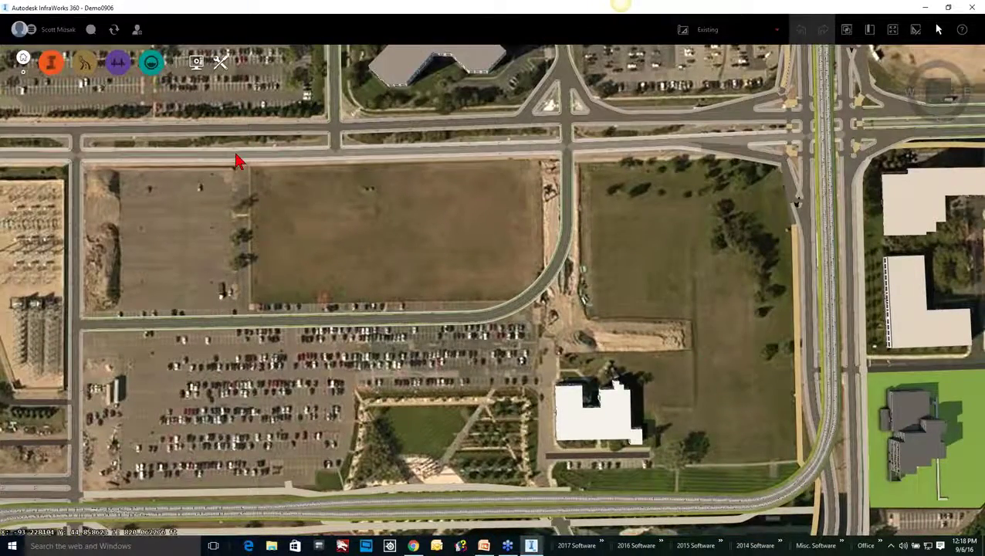
- Put American Boulevard East into edit mode and check its road options, including the conversion to a design road
left_click(237, 158)
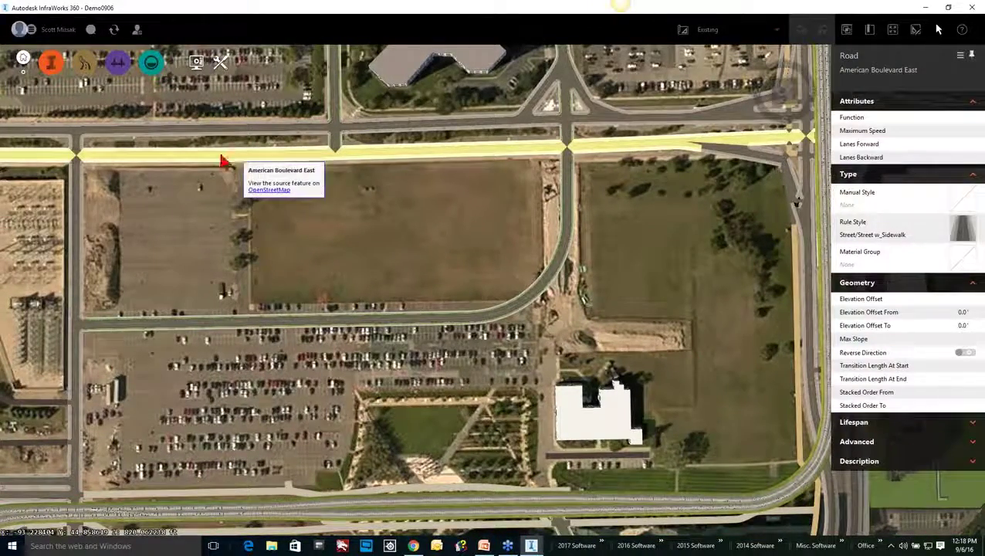
right_click(215, 158)
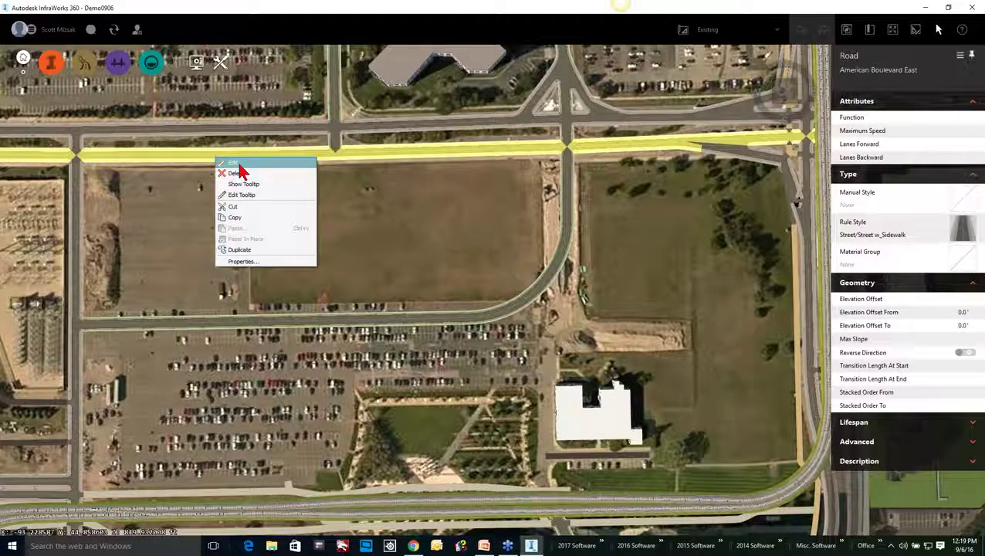
left_click(236, 163)
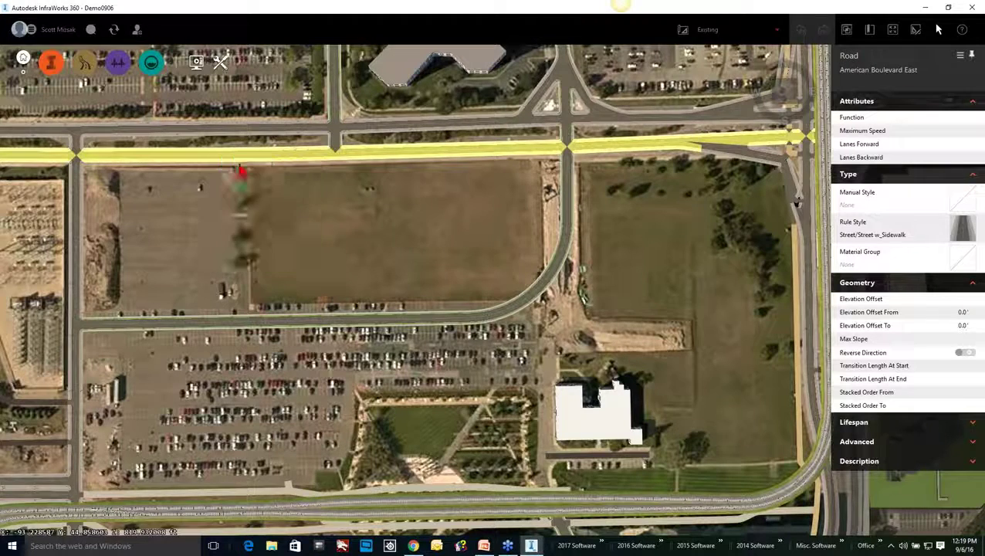
right_click(234, 156)
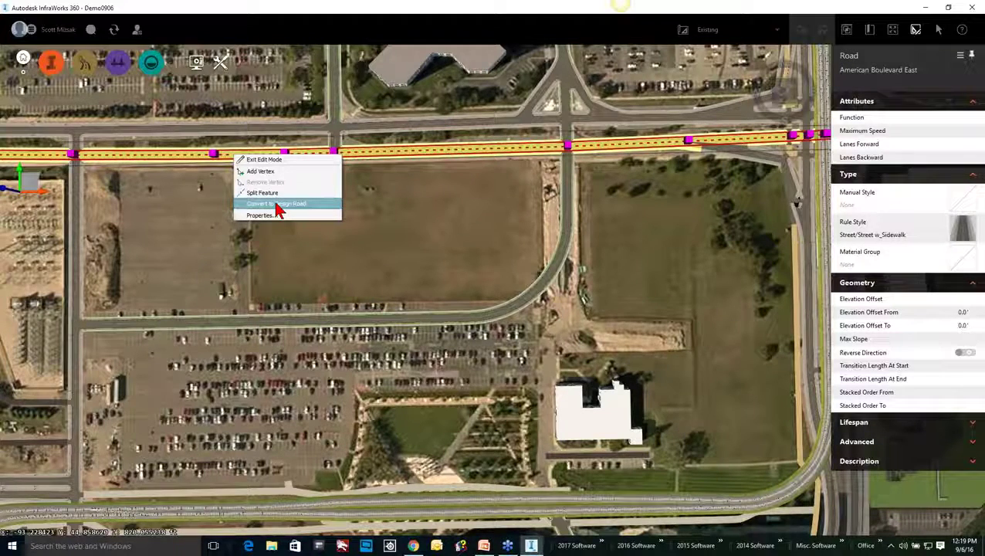
left_click(306, 310)
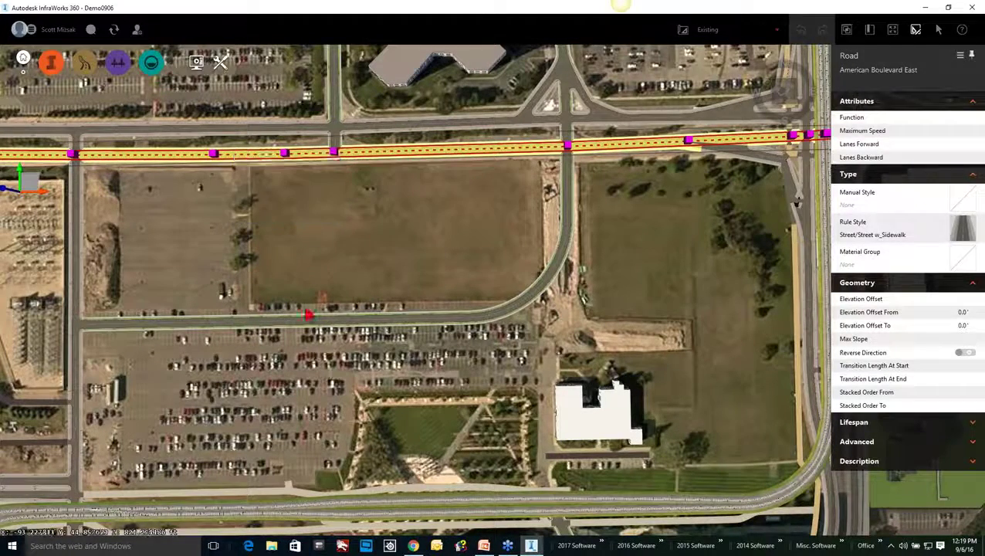
- Convert the curved local road between the brown field and the parking lot to a component road
left_click(307, 322)
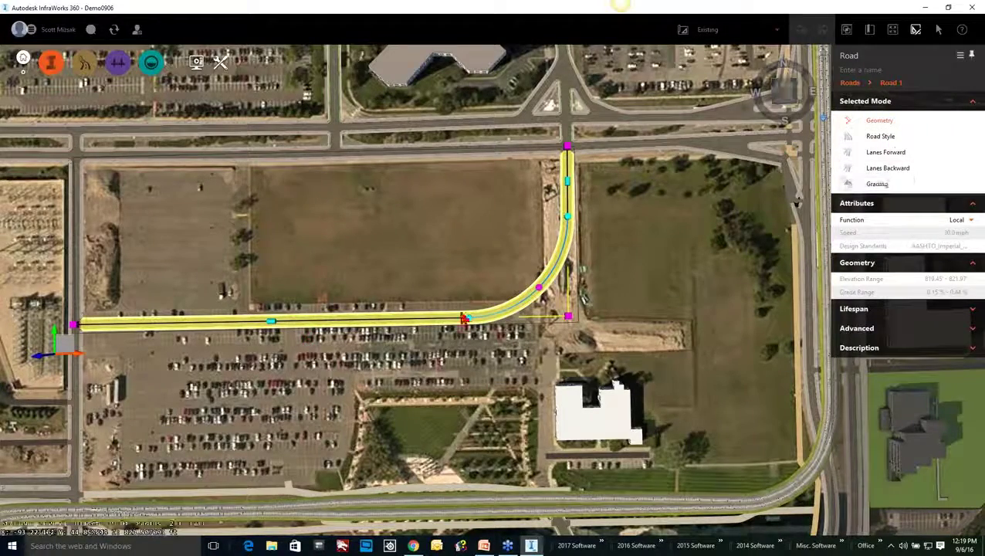
right_click(355, 328)
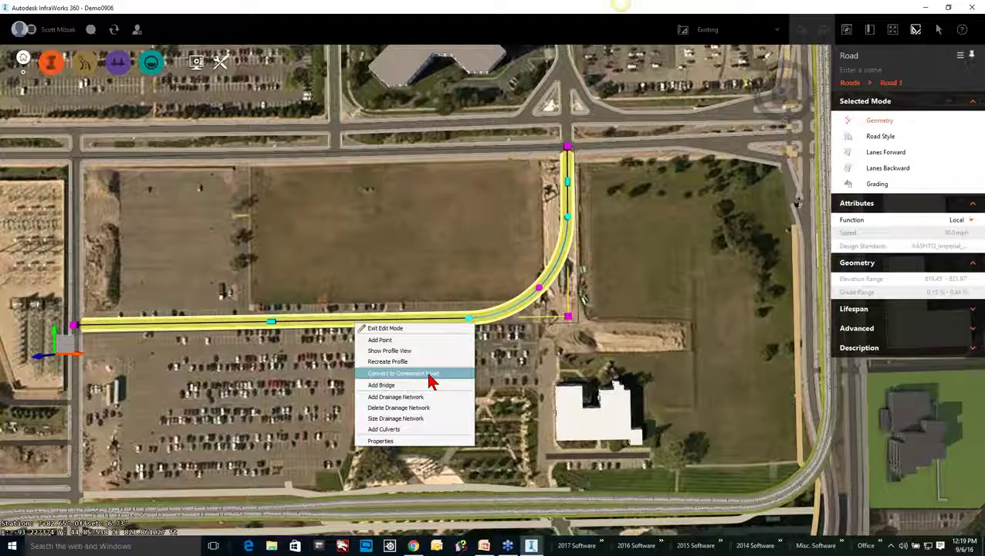
left_click(430, 380)
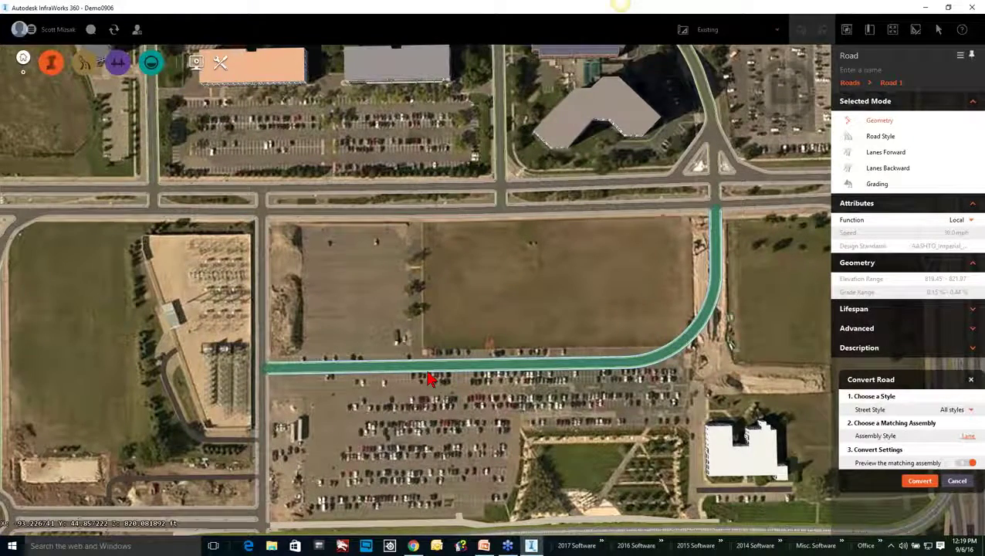
double_click(712, 306)
middle_click_drag(712, 305, 569, 249)
scroll(567, 238, "up", 4)
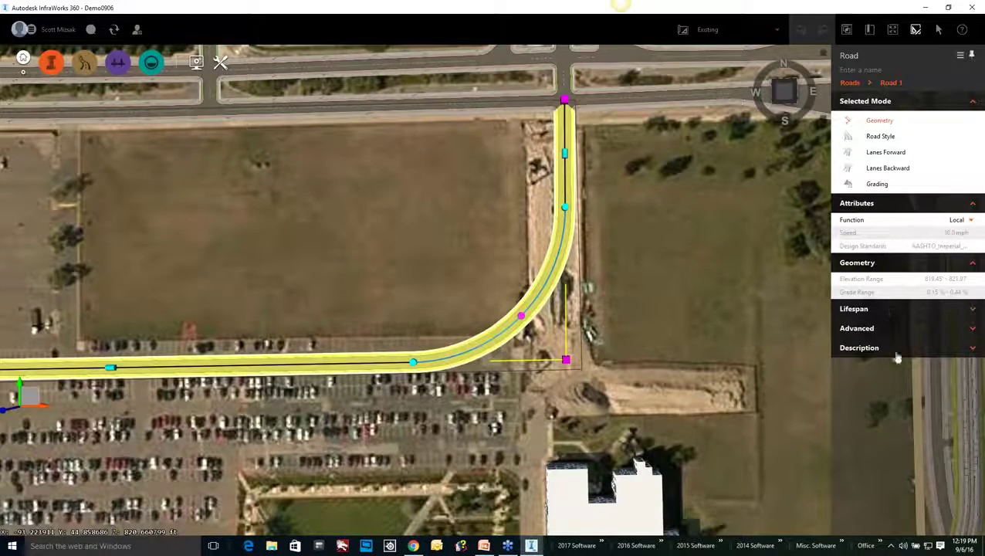
right_click(569, 190)
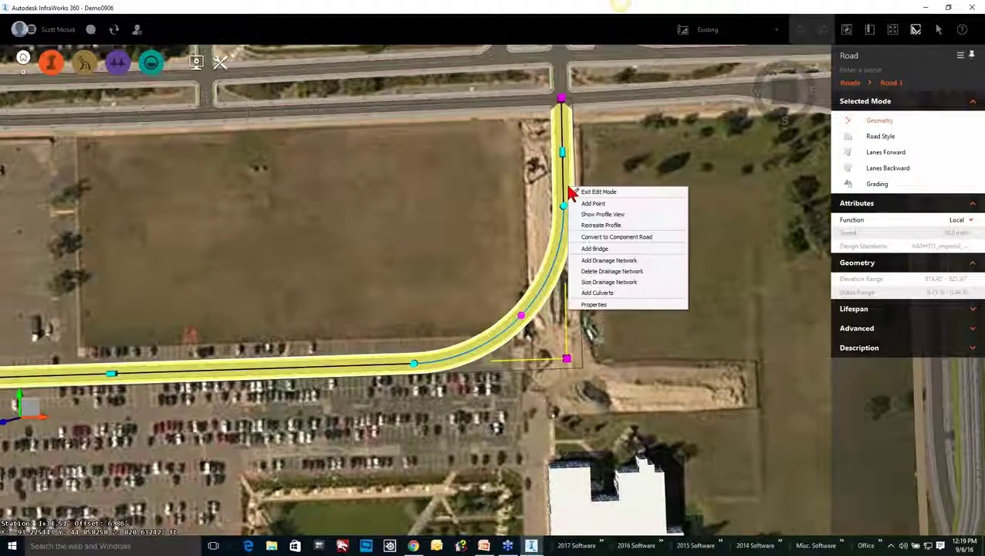
left_click(625, 242)
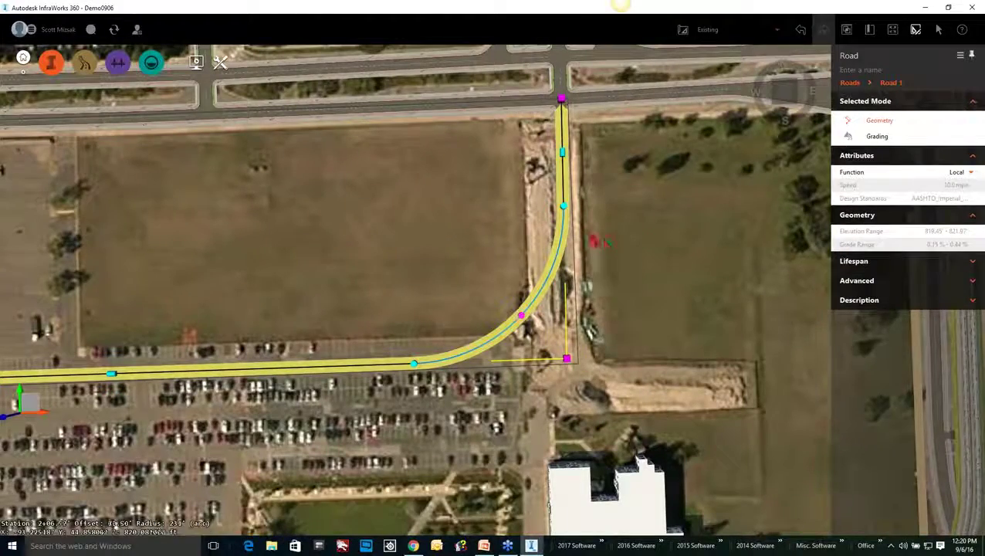
- Set the width of the component road's lane on the inner side of the curve to 12 ft
left_click(566, 224)
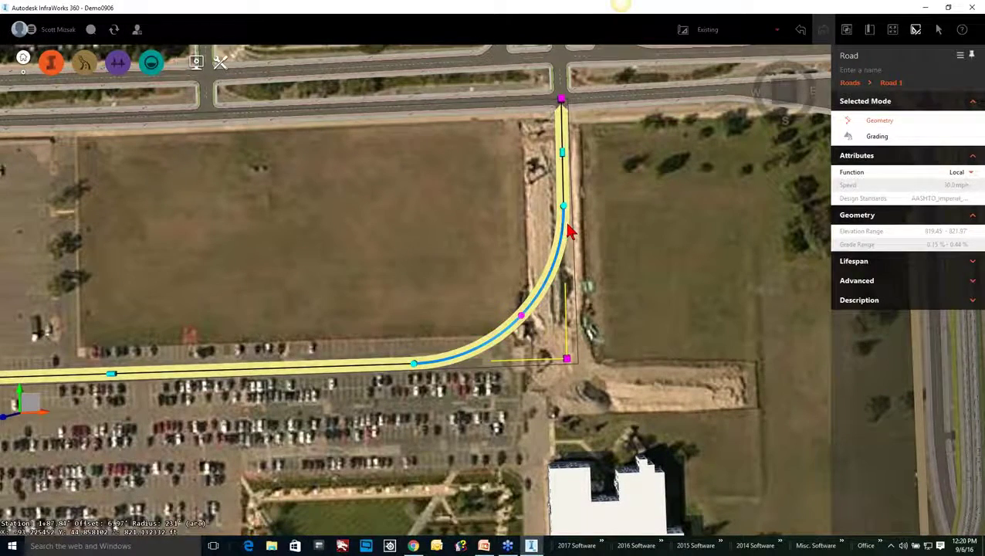
left_click(566, 225)
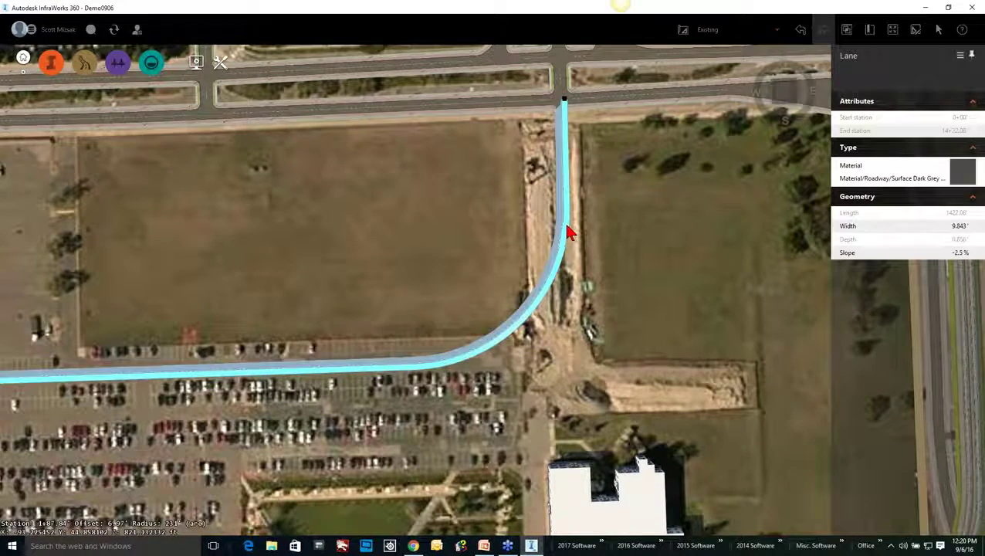
left_click(560, 165)
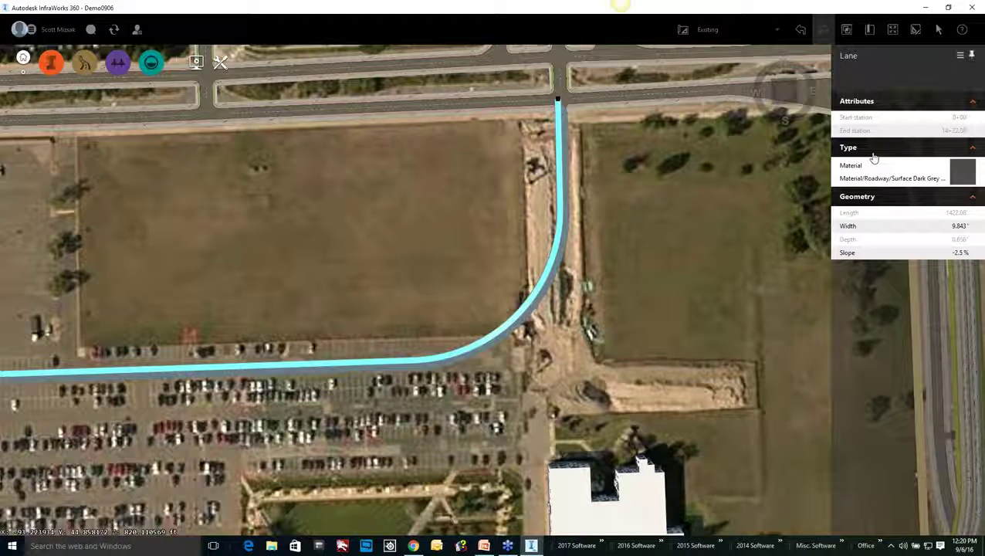
left_click(884, 226)
left_click(949, 226)
left_click_drag(942, 227, 974, 230)
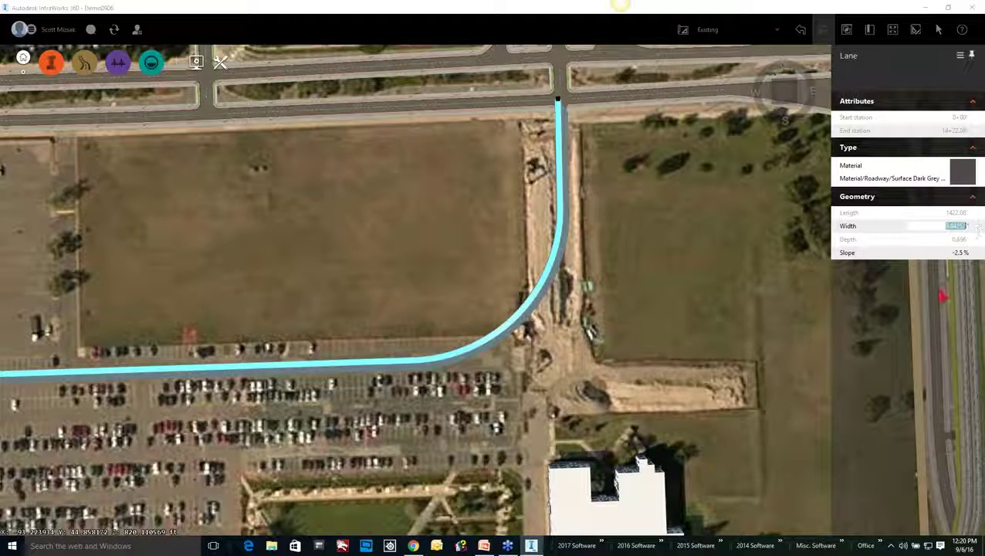
type("12")
key("Return")
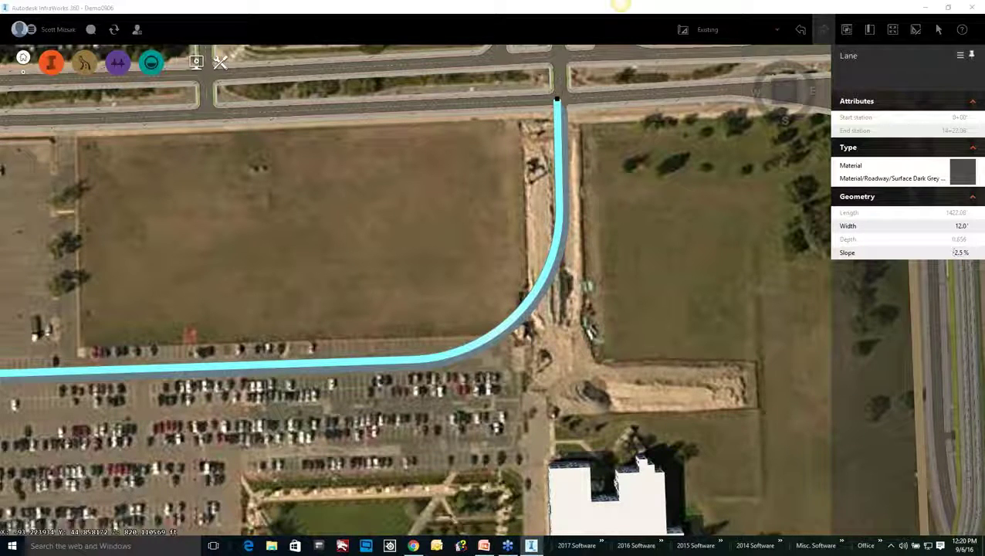
- Set the width of the component road's lane on the outer side of the curve to 12 ft
left_click_drag(567, 149, 572, 154)
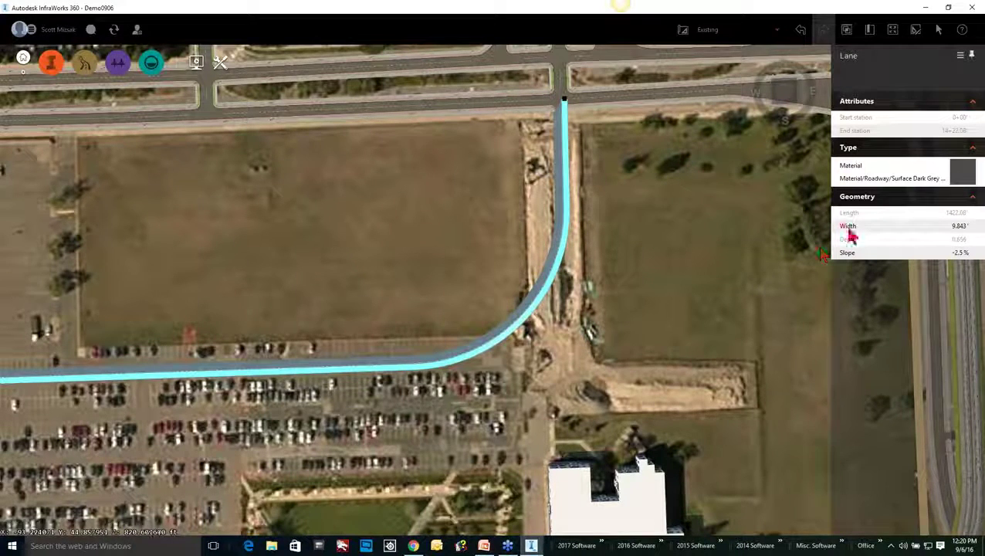
left_click(957, 225)
type("10")
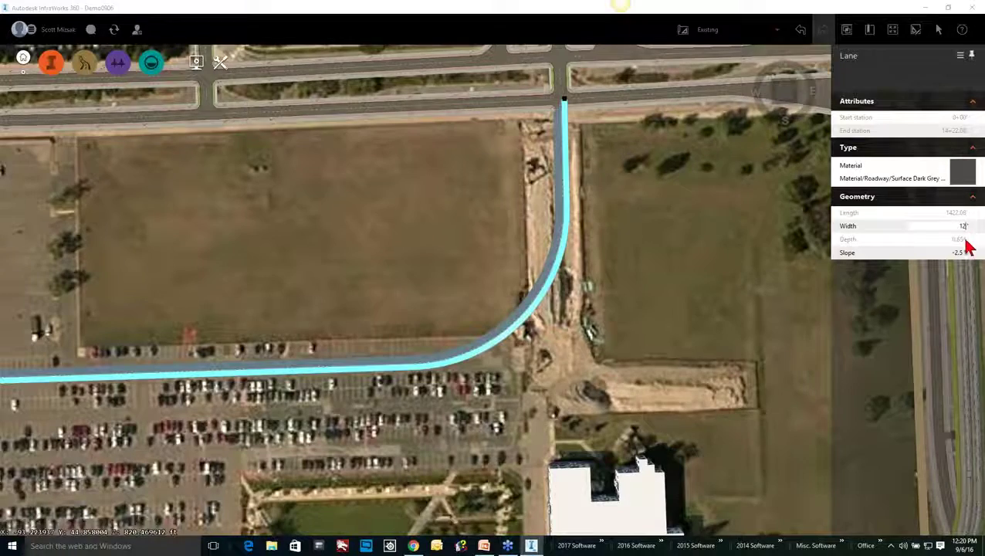
key("Return")
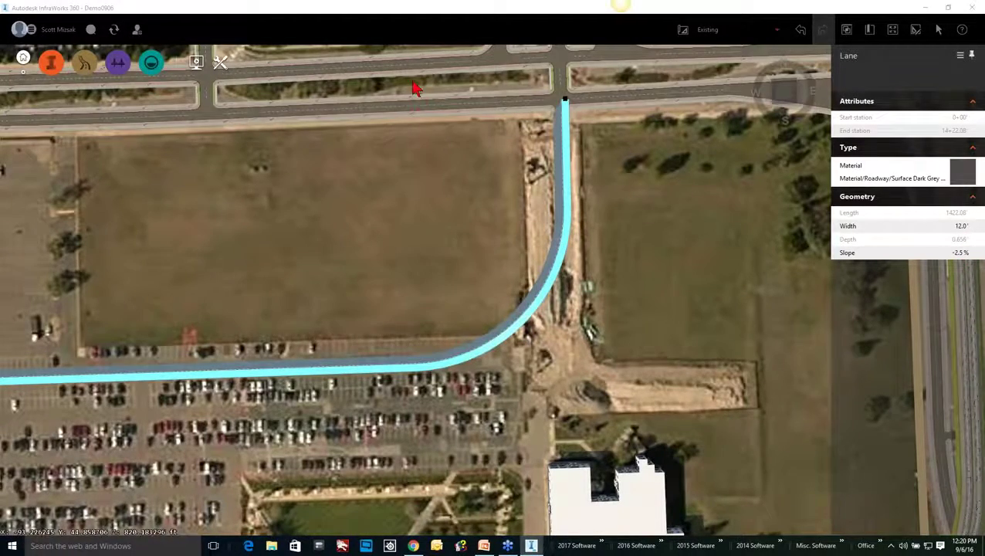
- Examine the component road's lanes and its junction with American Boulevard East from close up in 3D
scroll(560, 121, "up", 2)
scroll(573, 119, "up", 3)
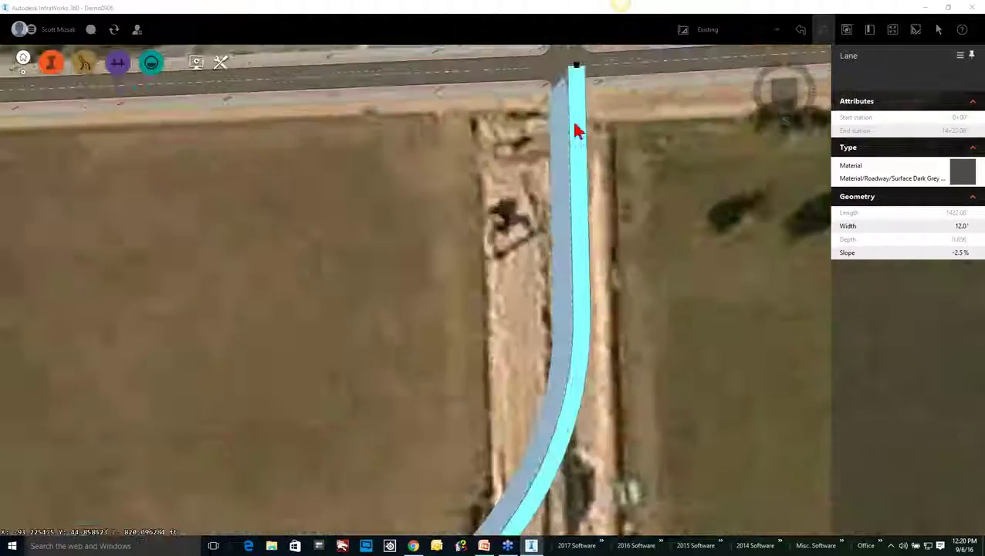
left_click(642, 162)
left_click_drag(577, 147, 278, 103)
scroll(461, 462, "up", 1)
scroll(458, 461, "up", 4)
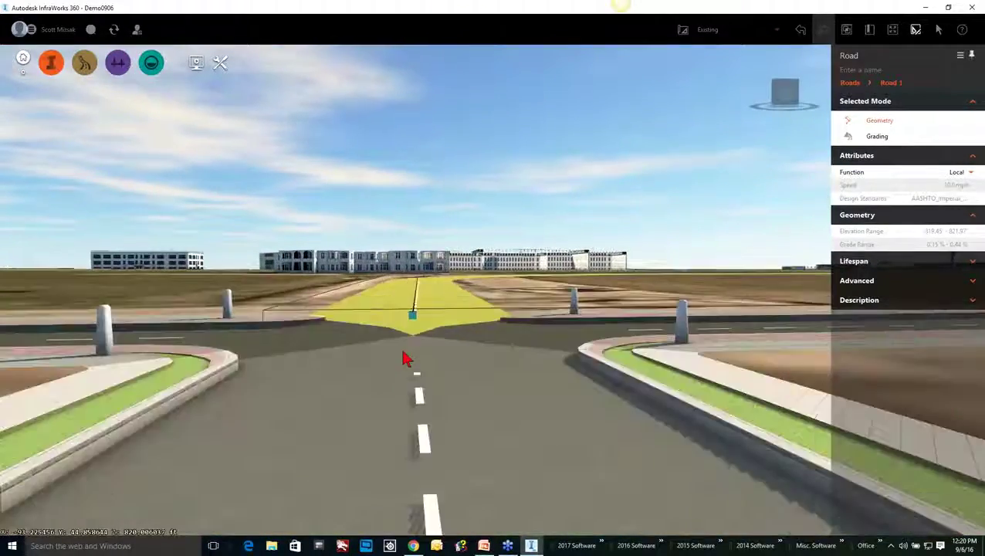
scroll(403, 351, "up", 1)
left_click(220, 229)
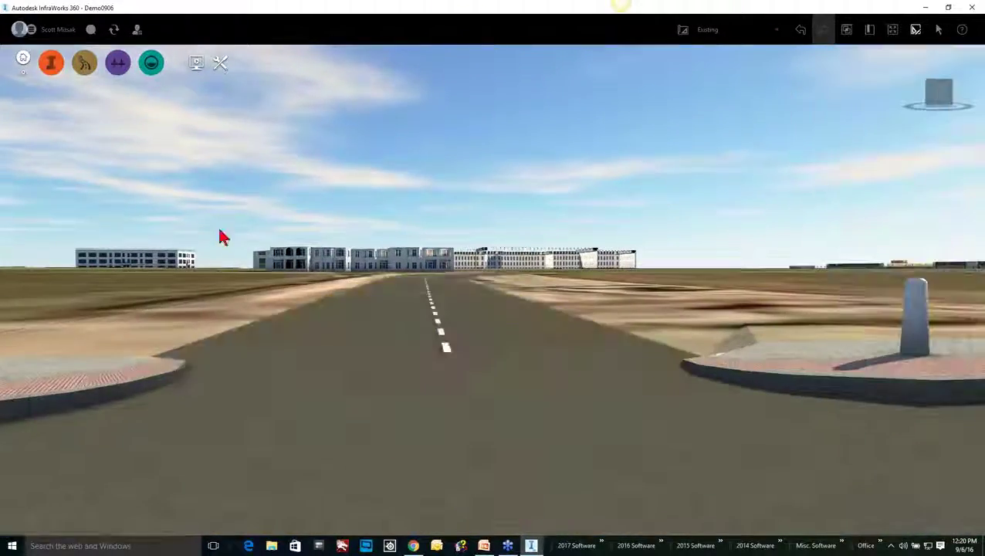
scroll(426, 416, "up", 1)
left_click_drag(426, 415, 795, 493)
left_click_drag(515, 383, 557, 400)
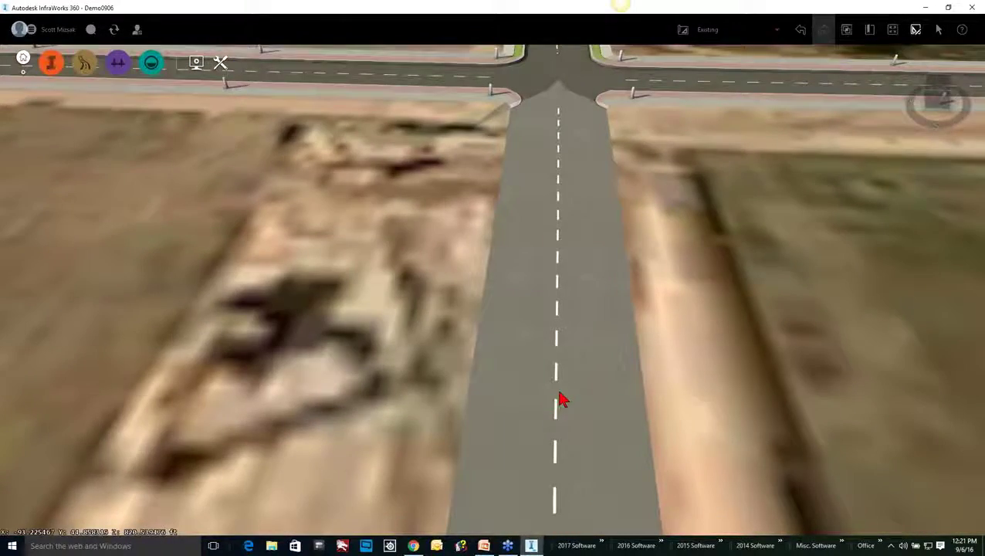
- Insert a Sloped Grass Median component about 187 ft long along the centerline of the component road, starting south of the junction
scroll(441, 259, "down", 4)
left_click_drag(415, 305, 426, 427)
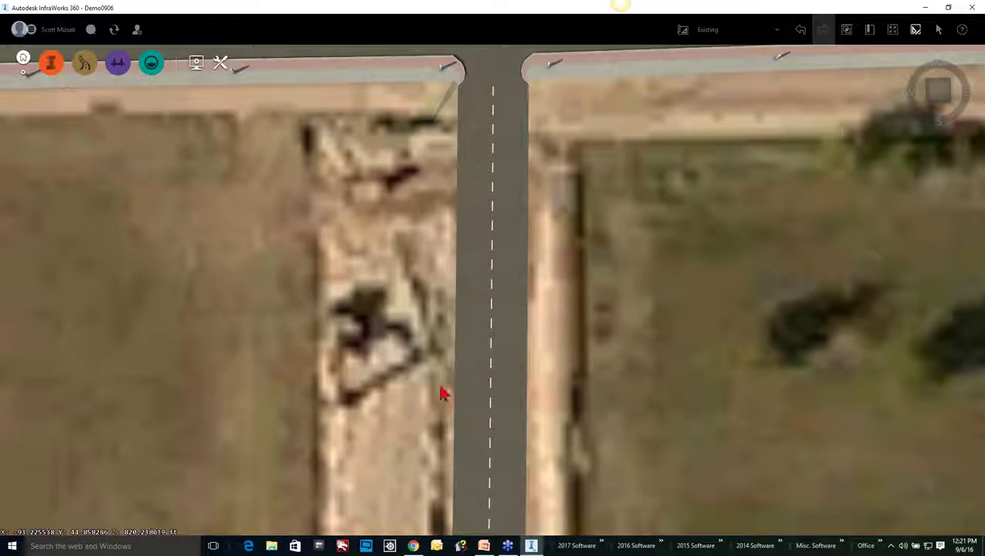
scroll(443, 366, "down", 6)
left_click_drag(550, 403, 485, 384)
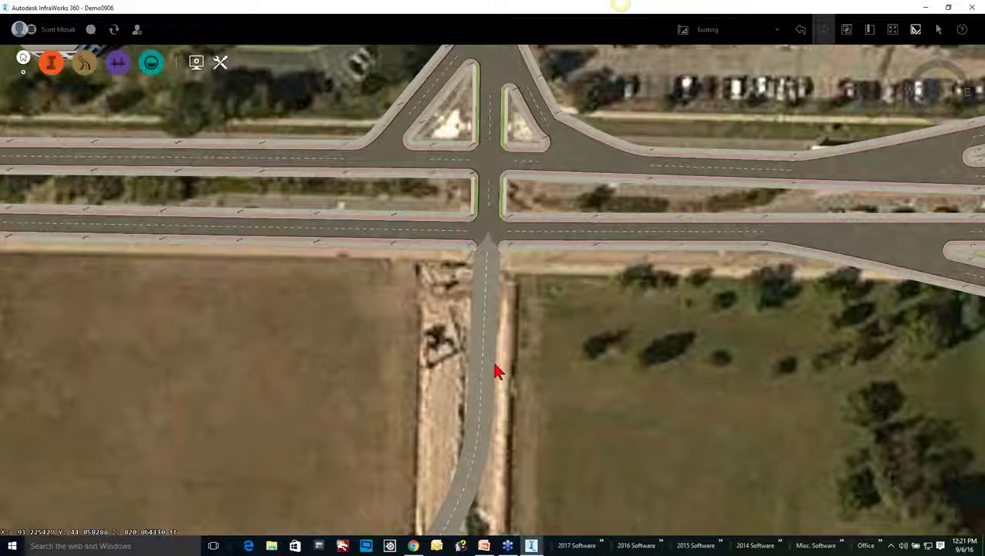
left_click(490, 372)
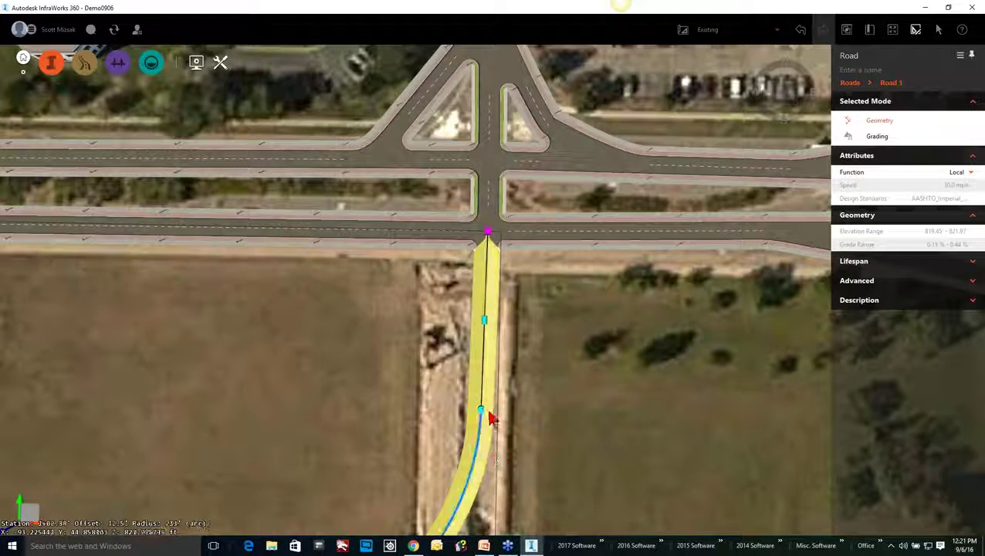
right_click(490, 417)
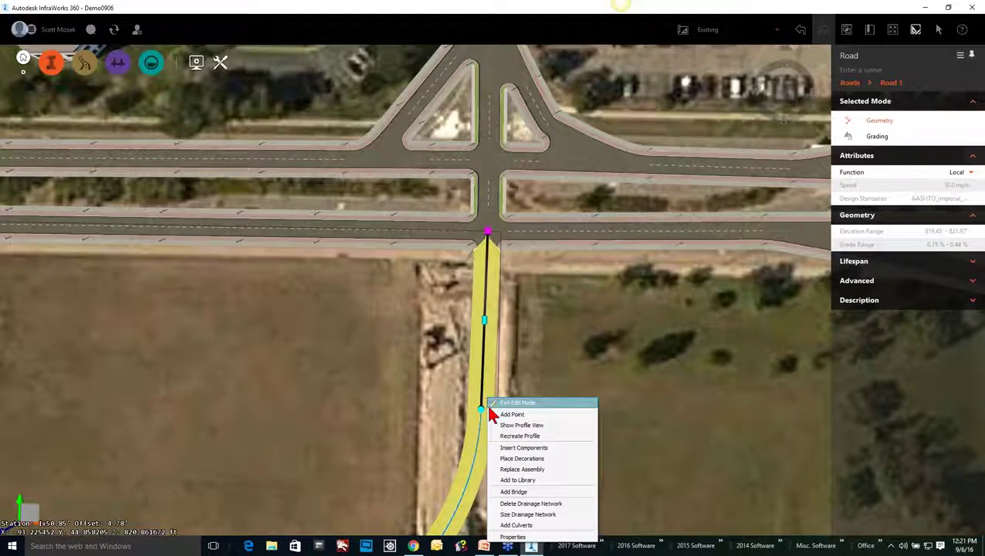
left_click(532, 447)
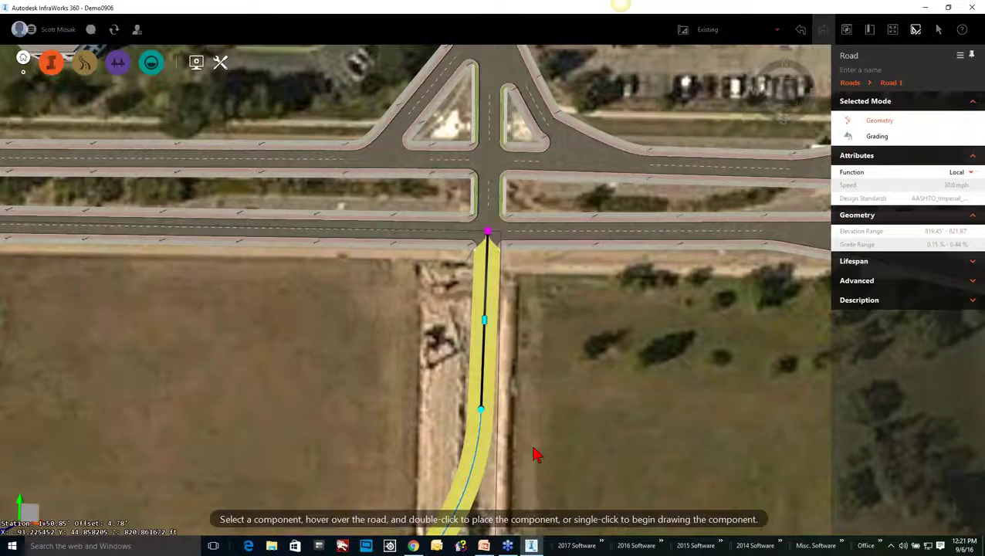
left_click_drag(180, 161, 153, 117)
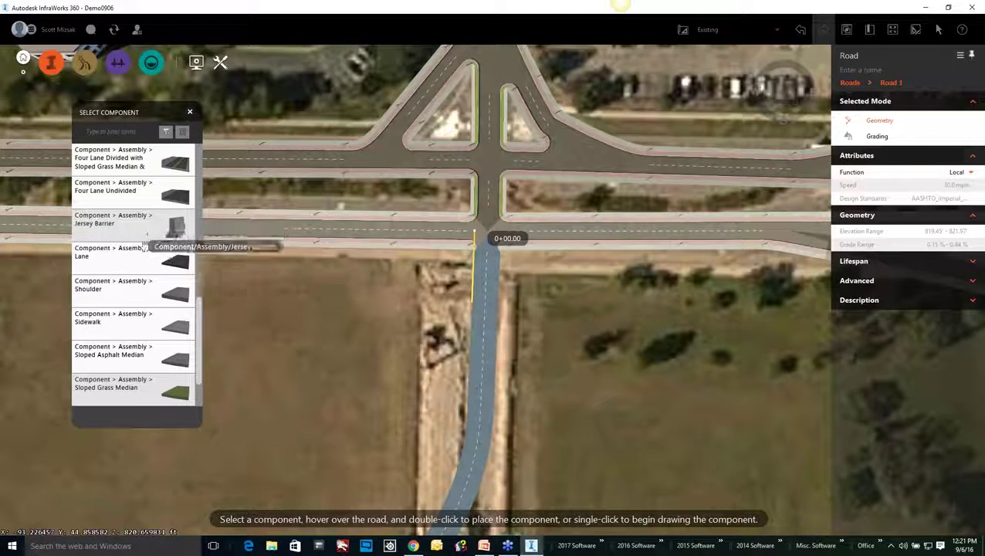
left_click(123, 392)
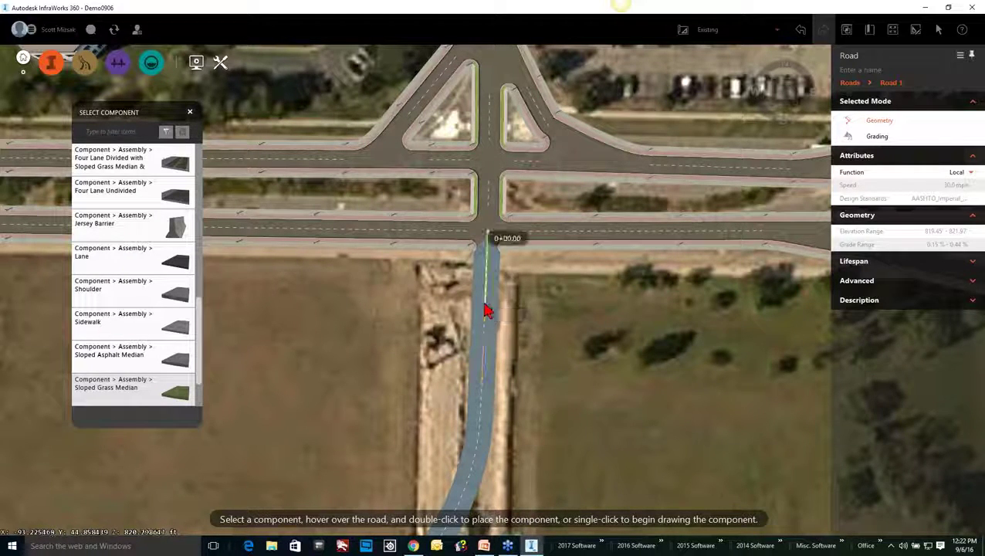
left_click(487, 315)
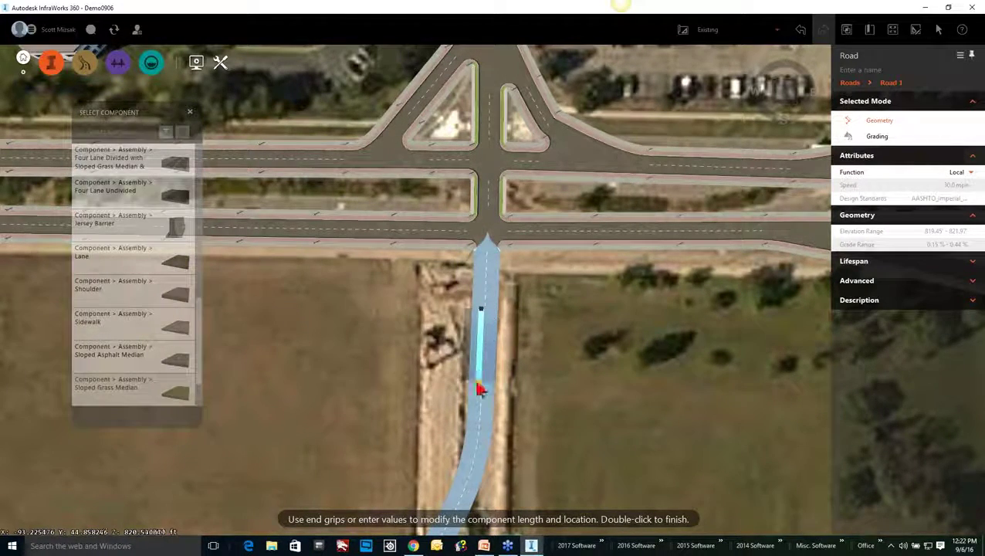
left_click_drag(480, 386, 442, 462)
left_click(377, 338)
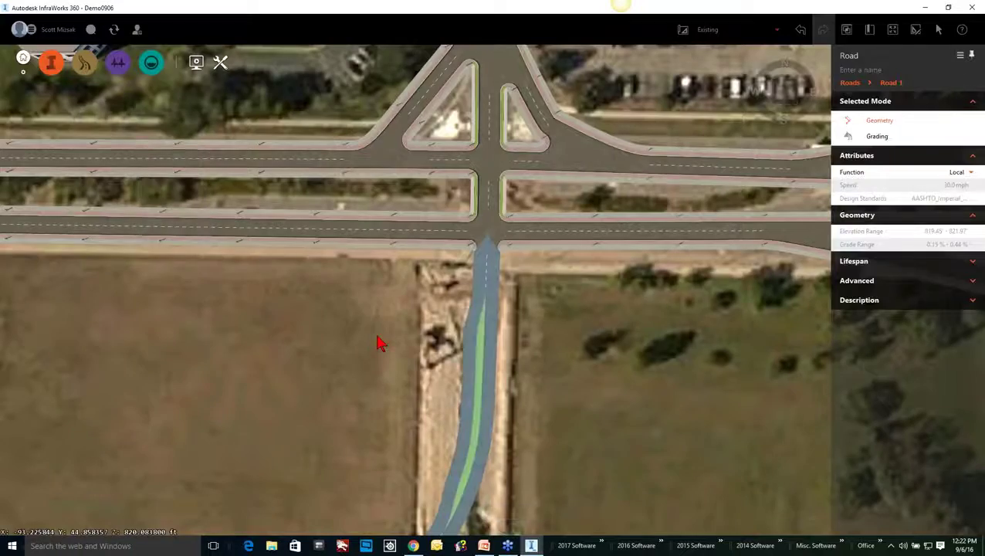
left_click(497, 371)
scroll(506, 370, "up", 2)
scroll(509, 366, "down", 1)
key("Escape")
key("Escape")
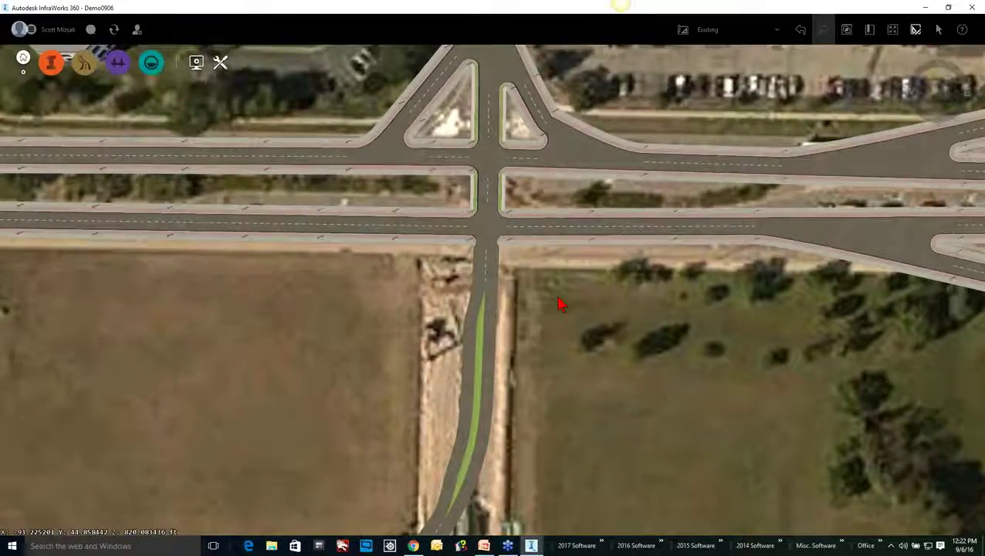
- Set the centerline attachment of the sloped grass median to Center
left_click_drag(560, 303, 521, 132)
scroll(525, 302, "up", 1)
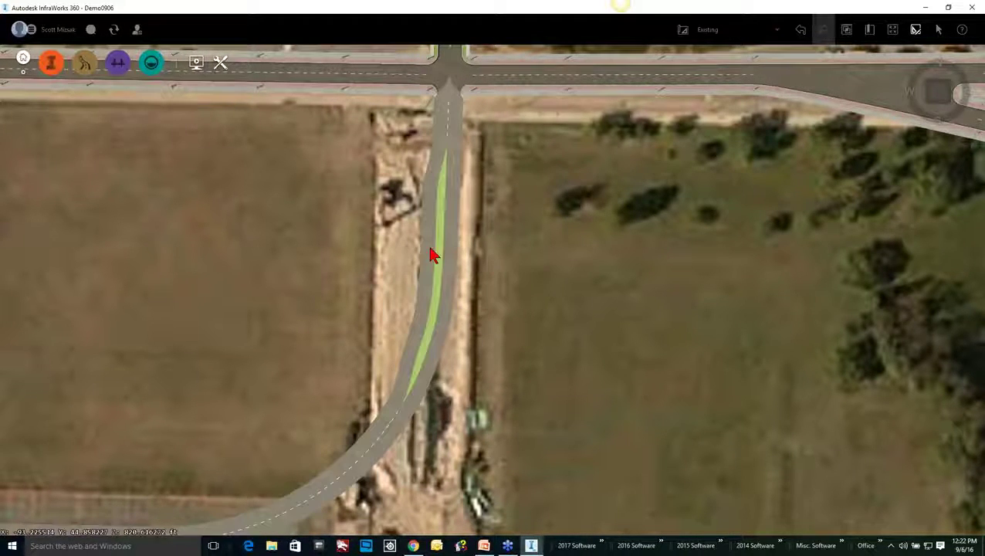
scroll(449, 193, "up", 5)
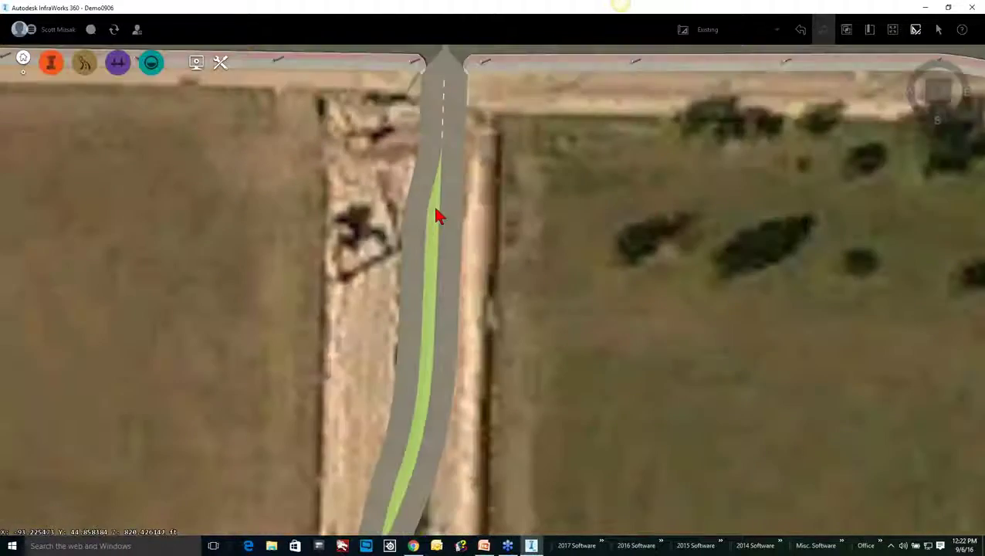
scroll(436, 220, "down", 4)
left_click(438, 234)
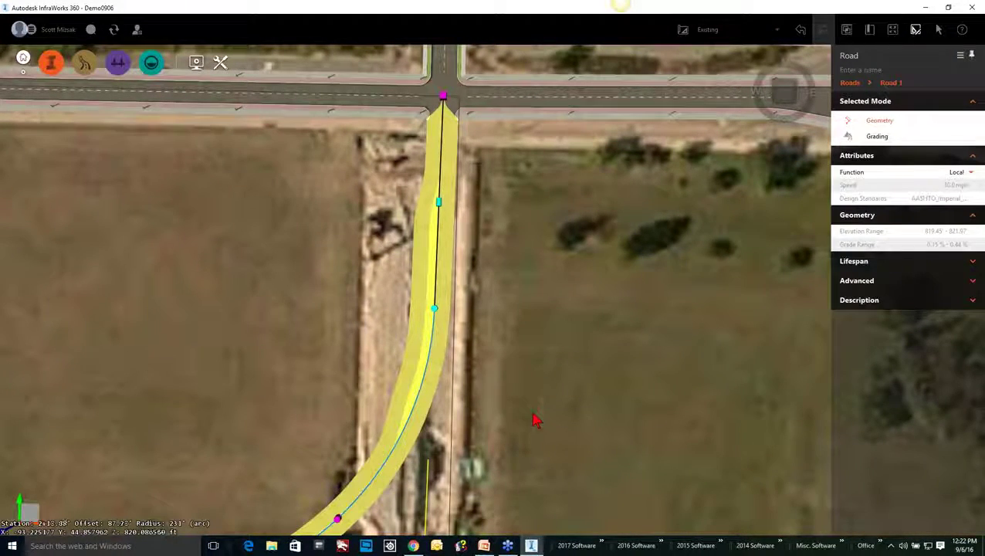
left_click(433, 273)
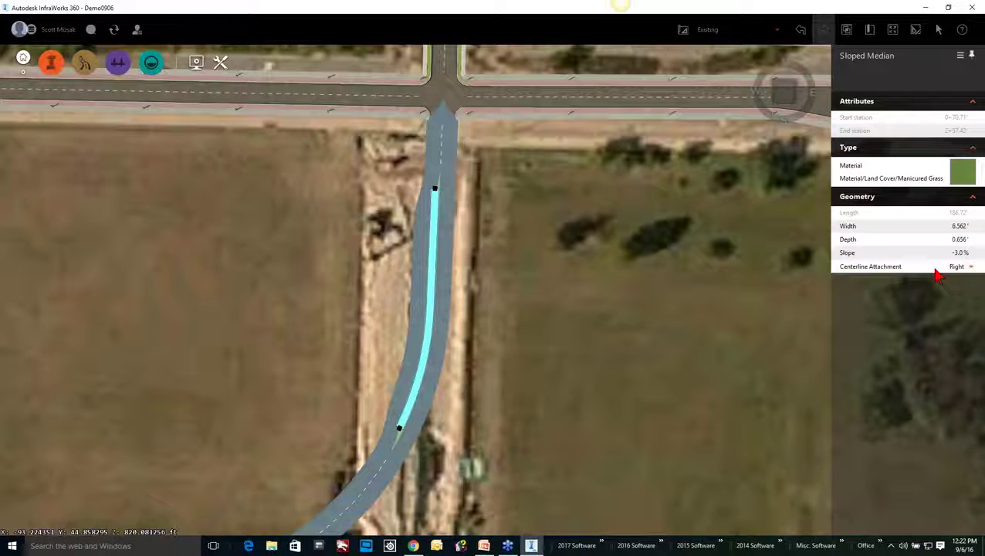
left_click(971, 267)
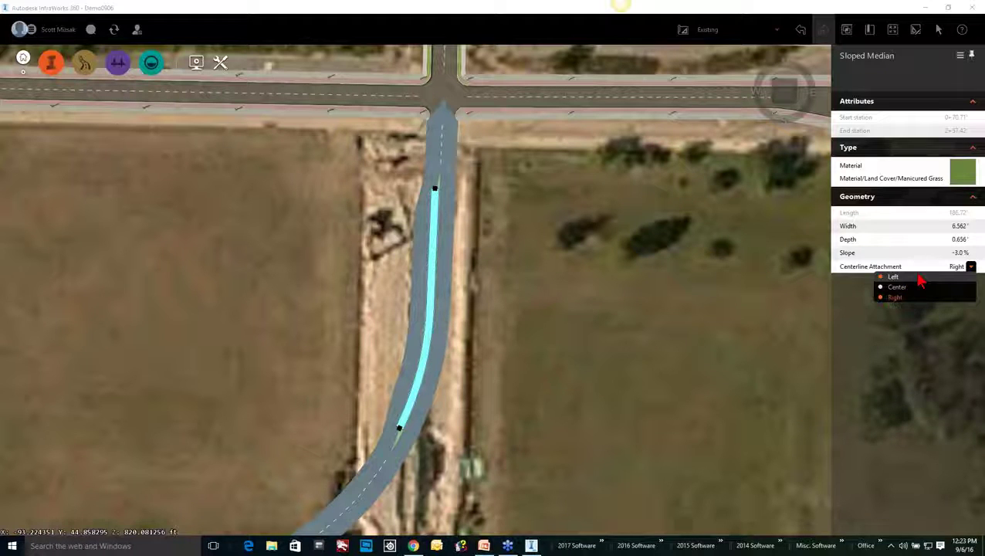
left_click(896, 287)
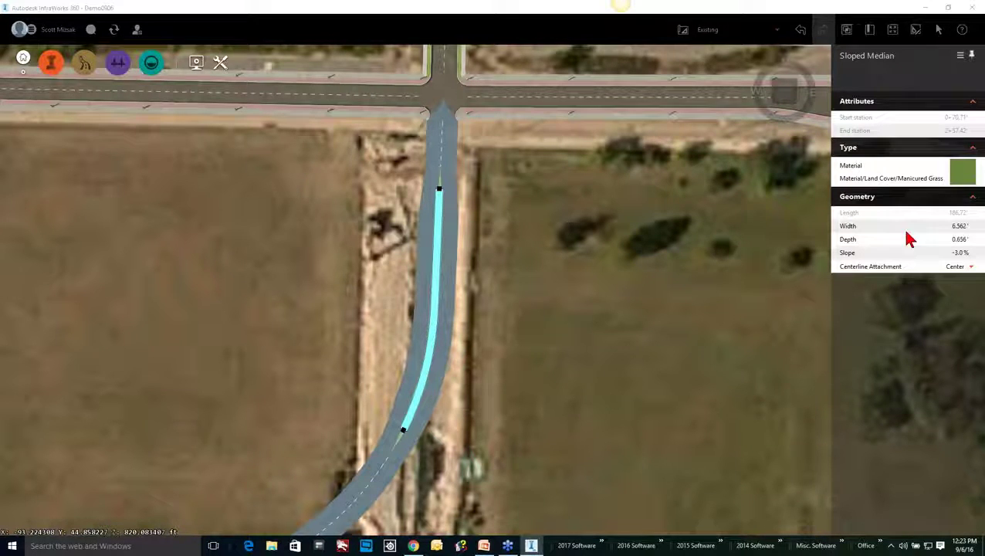
- Set the width of the sloped grass median to 15 ft
left_click(954, 226)
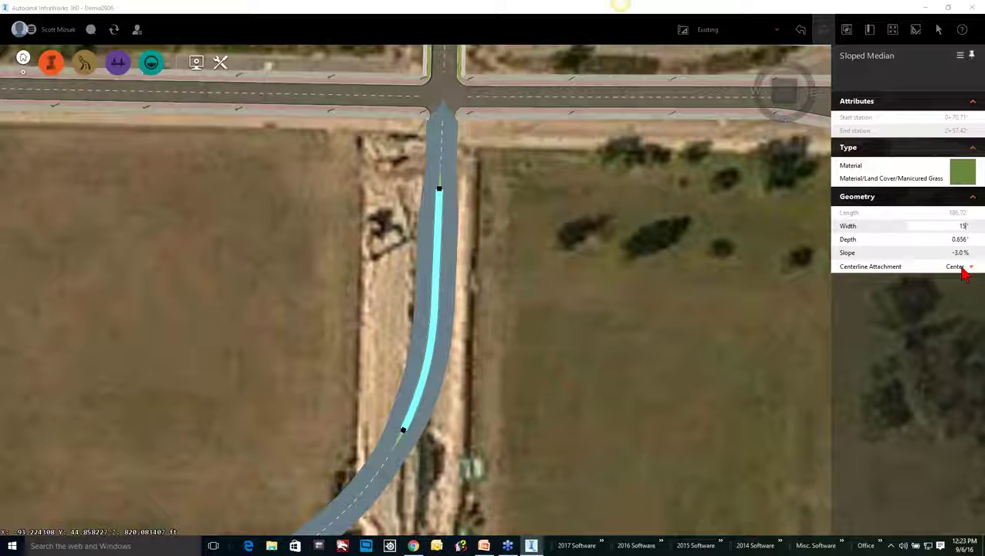
key("Return")
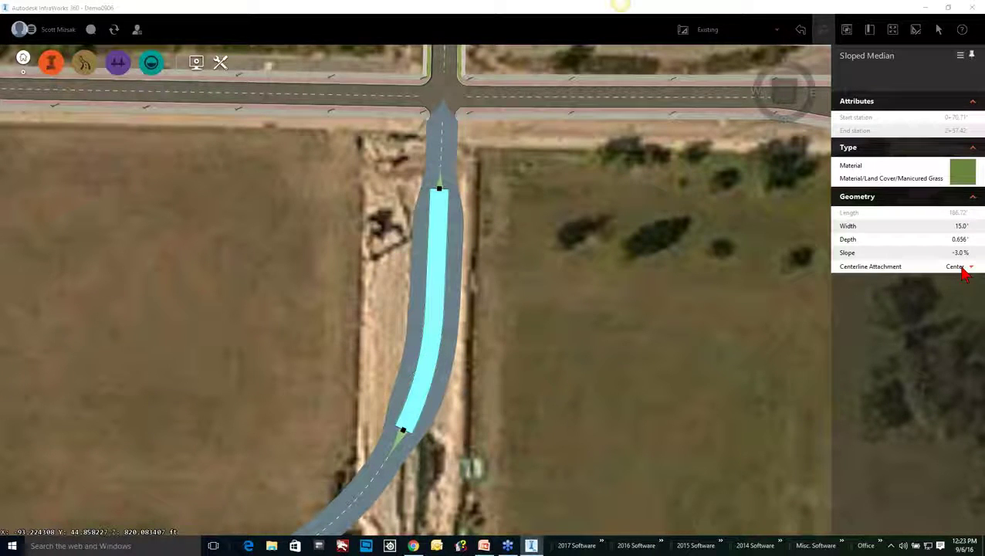
double_click(512, 295)
left_click_drag(426, 235, 446, 326)
scroll(444, 327, "up", 3)
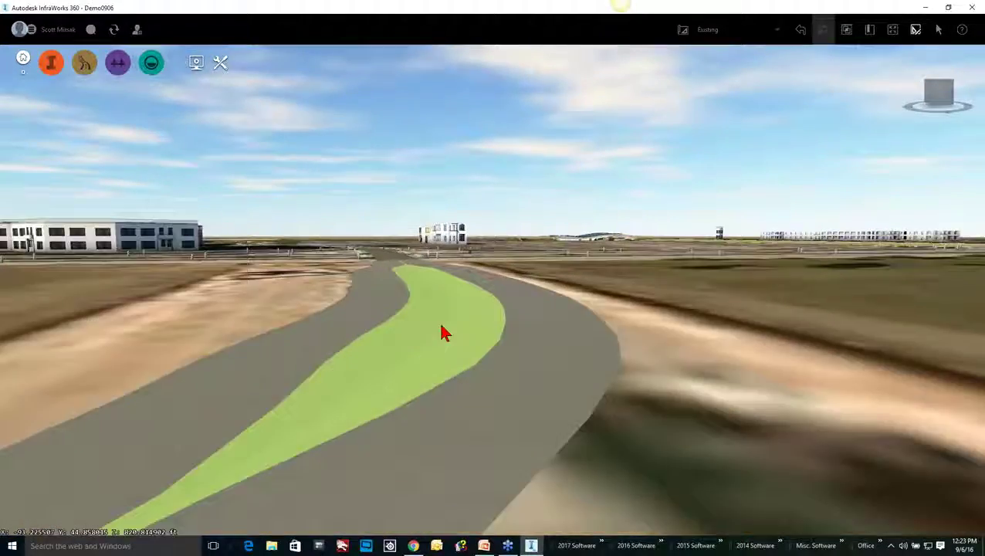
scroll(445, 337, "down", 5)
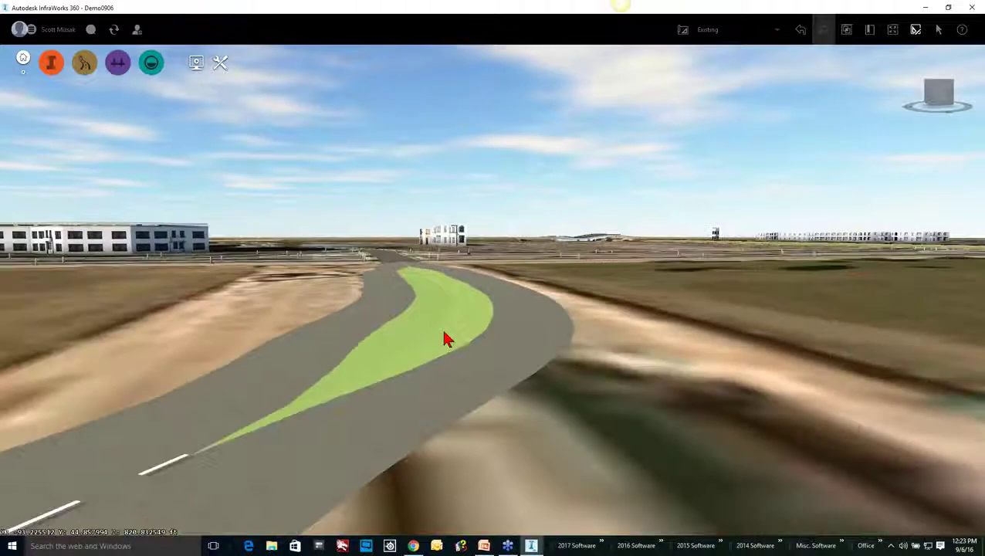
scroll(460, 288, "down", 3)
left_click_drag(449, 335, 433, 302)
scroll(432, 332, "up", 3)
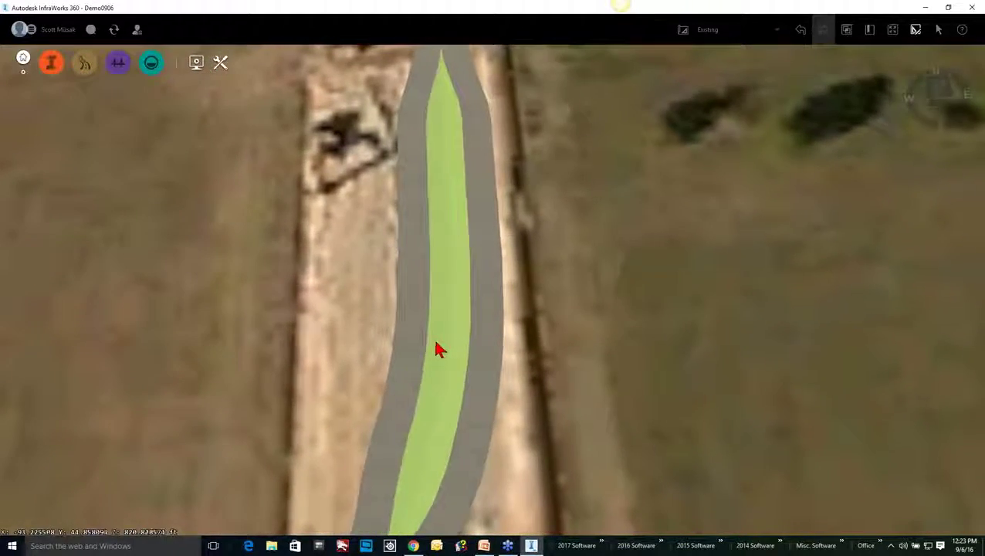
left_click(459, 199)
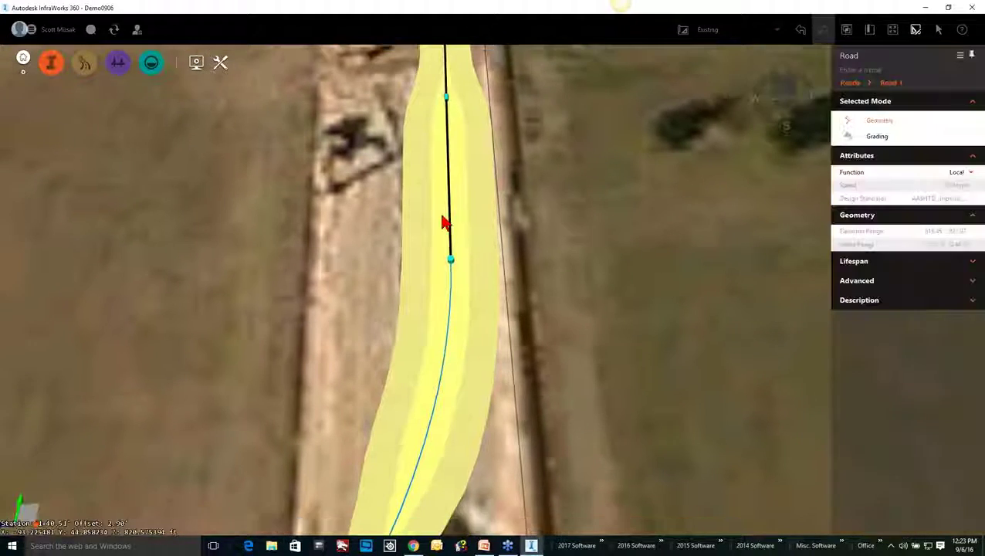
scroll(443, 228, "down", 2)
right_click(445, 240)
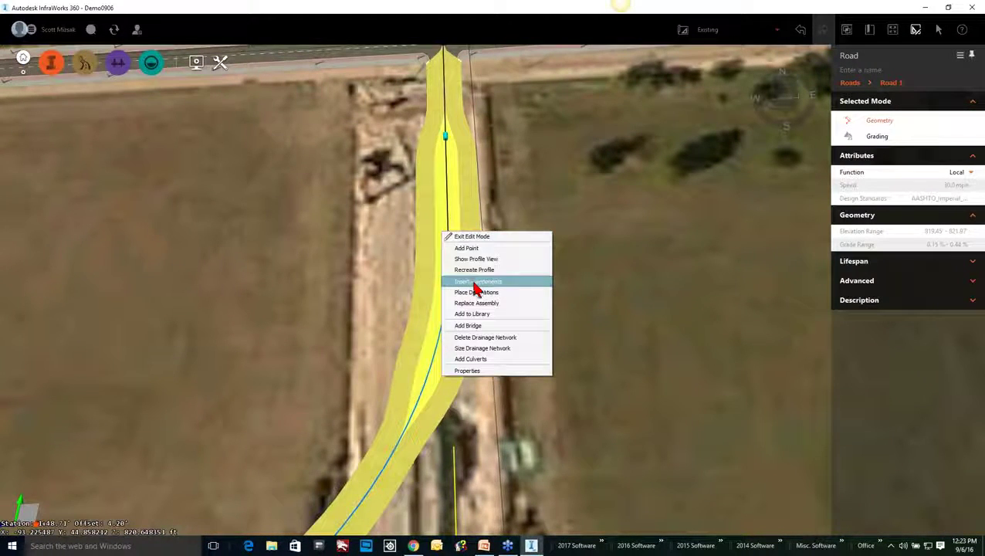
left_click(474, 283)
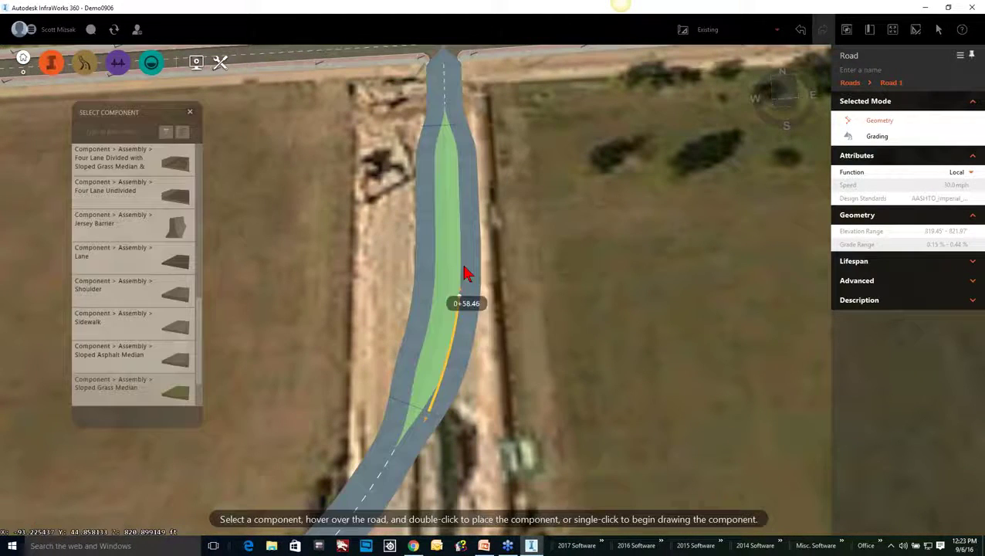
double_click(435, 147)
left_click_drag(430, 214, 403, 409)
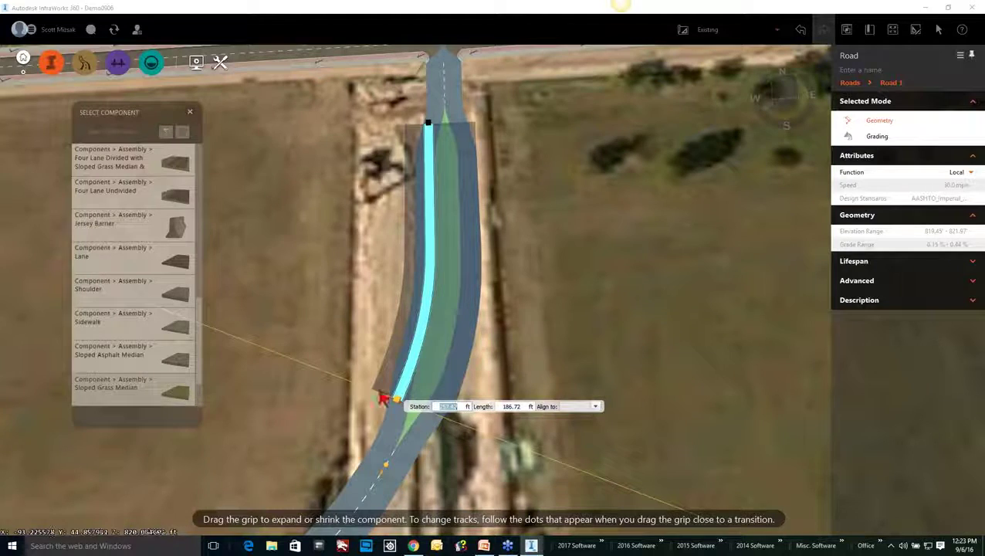
key("Escape")
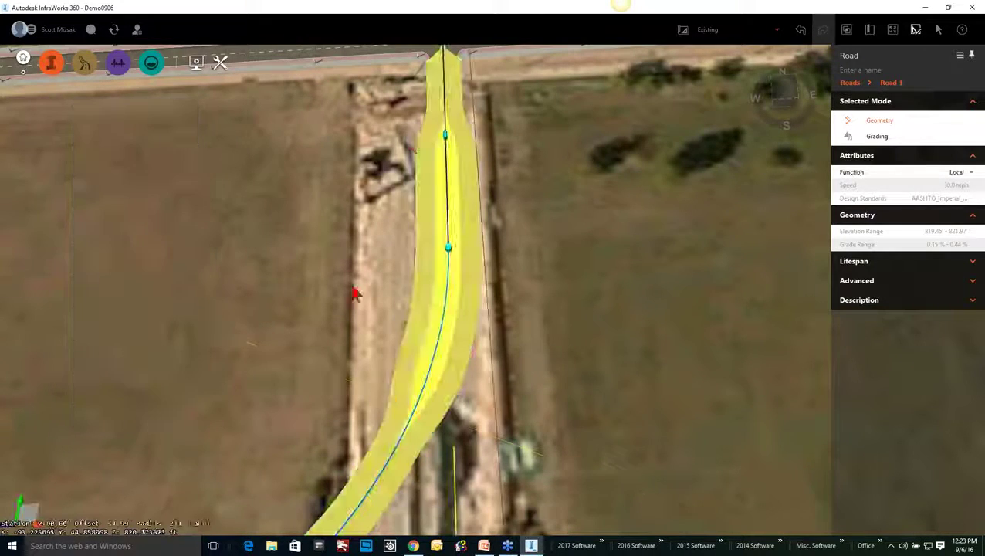
- Insert a Curb & Gutter component about 187 ft long between the inner lane of the curve and the grass median
right_click(437, 160)
left_click(467, 203)
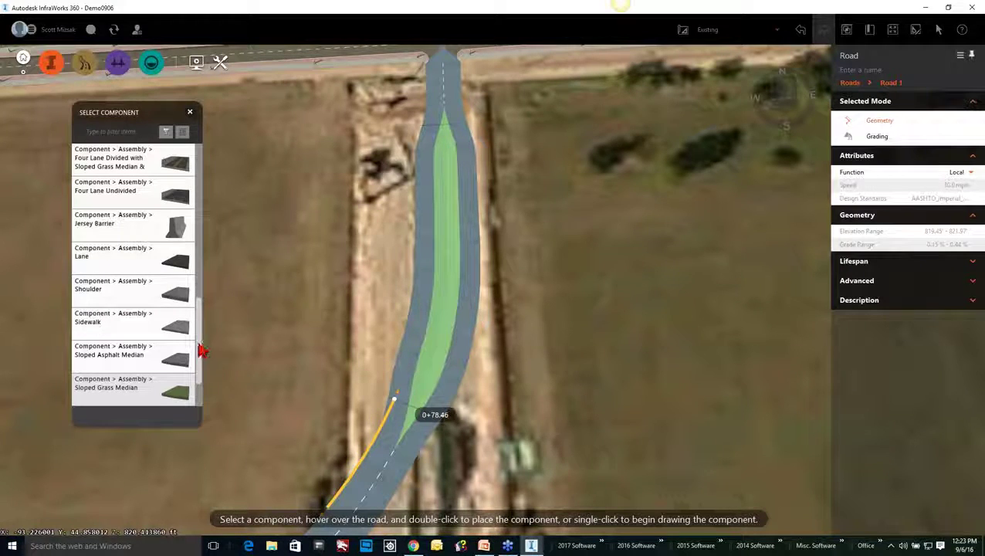
left_click_drag(199, 344, 204, 222)
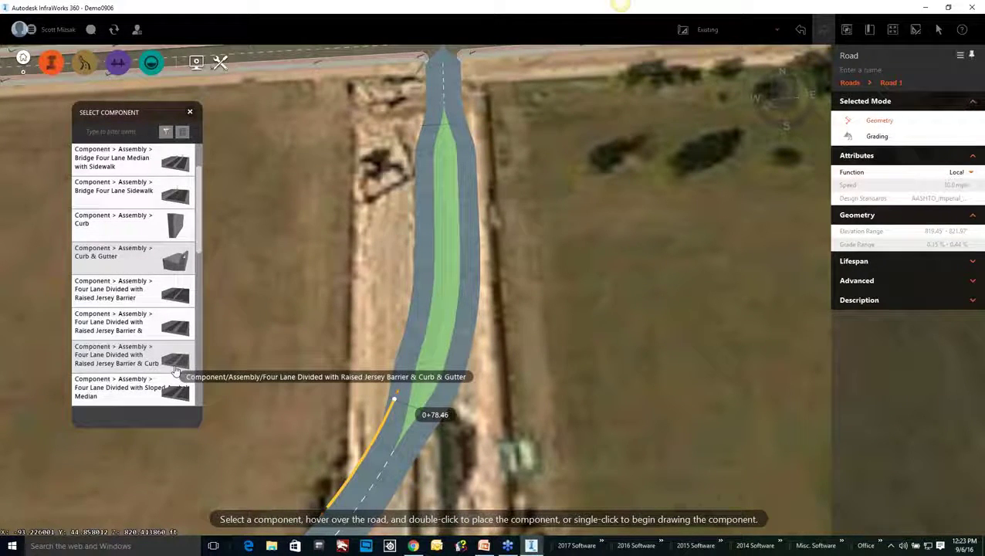
left_click(437, 154)
mouse_move(435, 215)
left_mouse_down()
mouse_move(399, 404)
mouse_move(420, 402)
left_mouse_up()
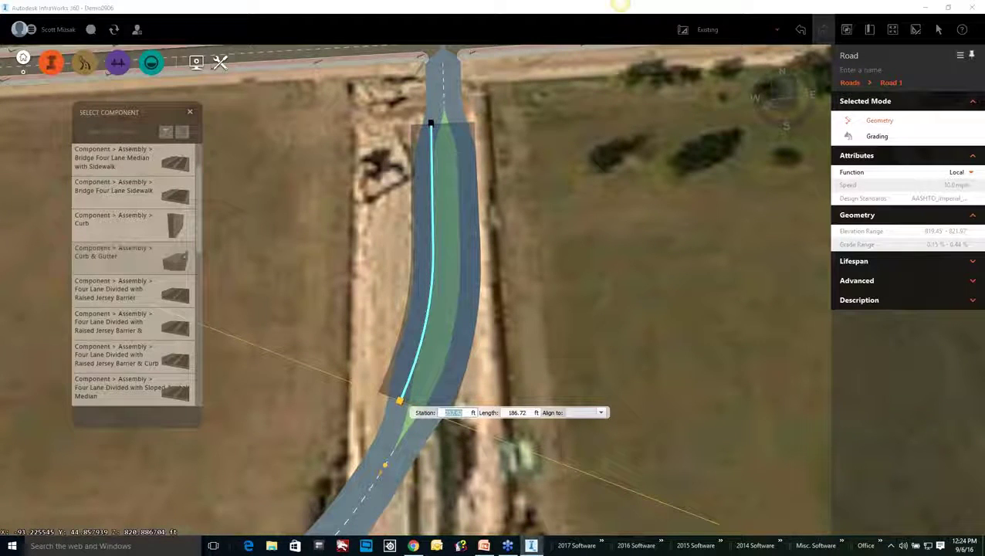
left_click(418, 336)
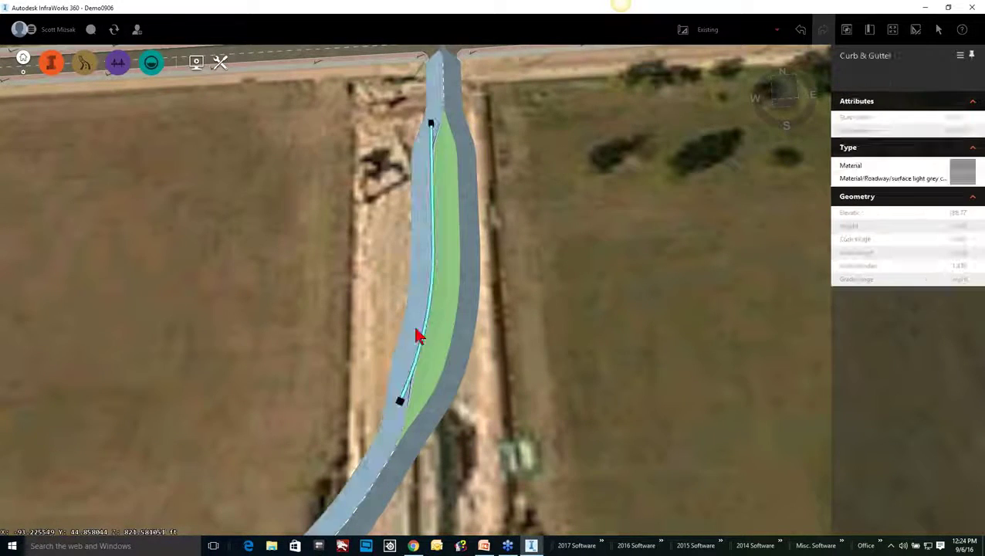
- Examine the curb and gutter beside the grass median from close up in 3D and open its properties
scroll(424, 370, "up", 8)
scroll(440, 343, "up", 2)
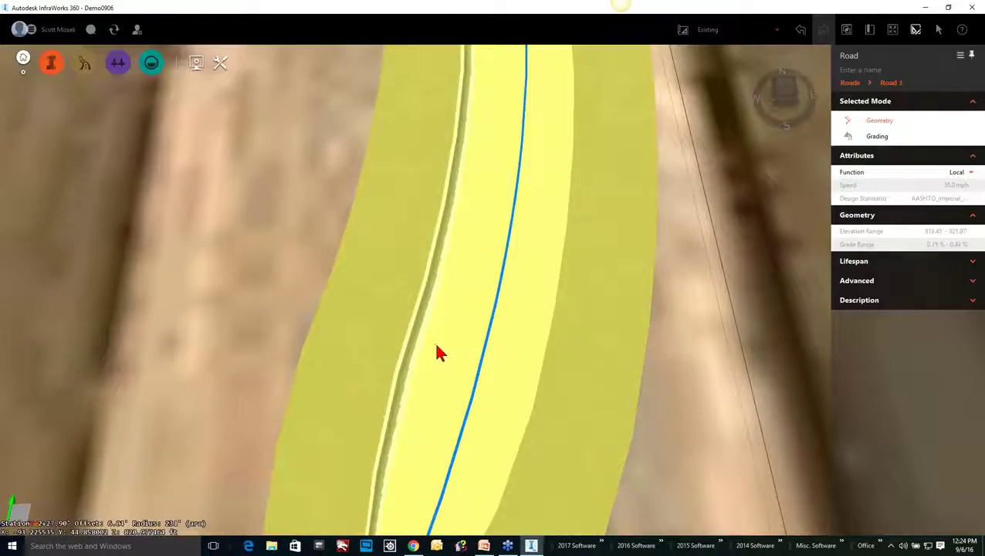
key("Escape")
left_click_drag(415, 344, 441, 199)
scroll(430, 307, "up", 3)
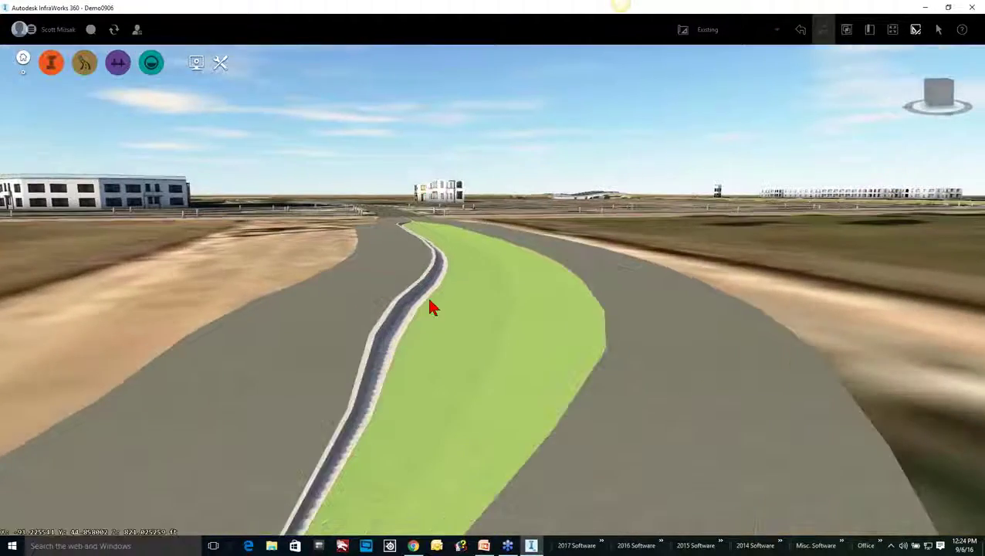
scroll(420, 310, "down", 1)
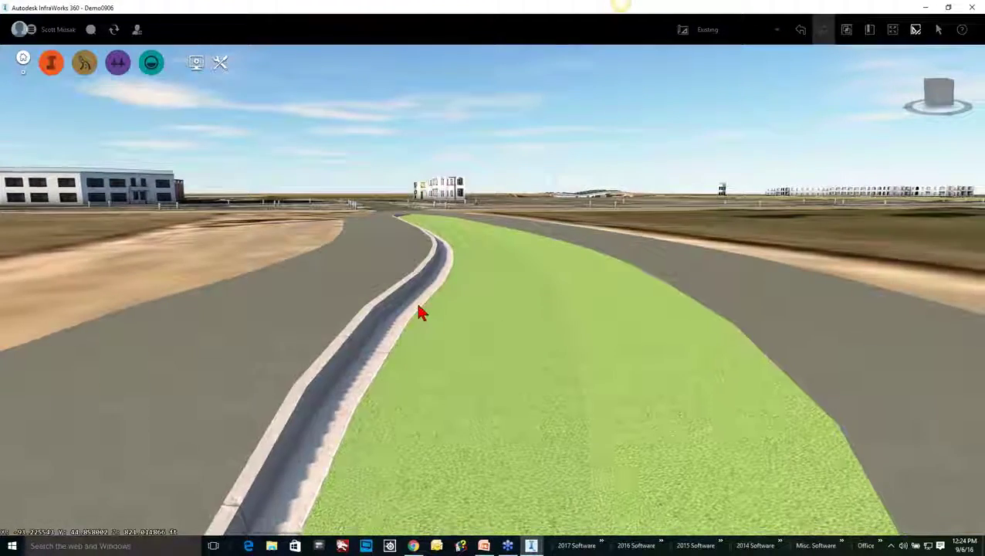
scroll(417, 311, "up", 2)
left_click(410, 309)
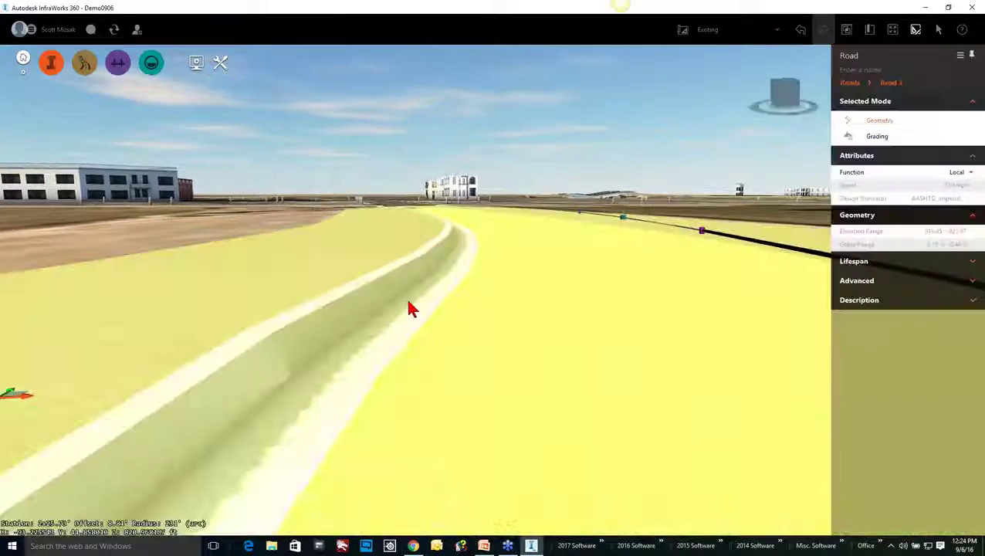
left_click(411, 309)
scroll(407, 417, "up", 3)
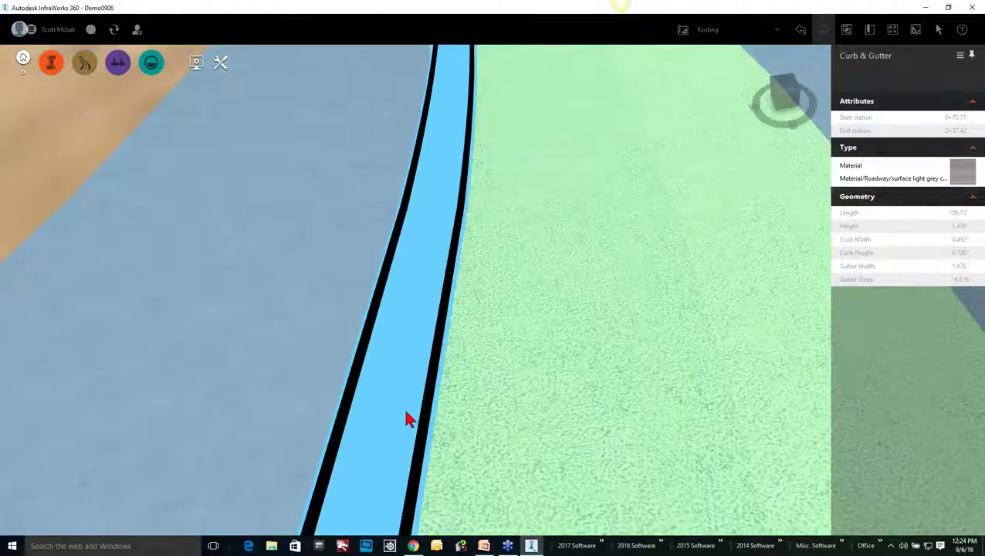
- Flip the curb and gutter on the west side of the grass median so its gutter faces the adjacent lane
scroll(399, 463, "down", 4)
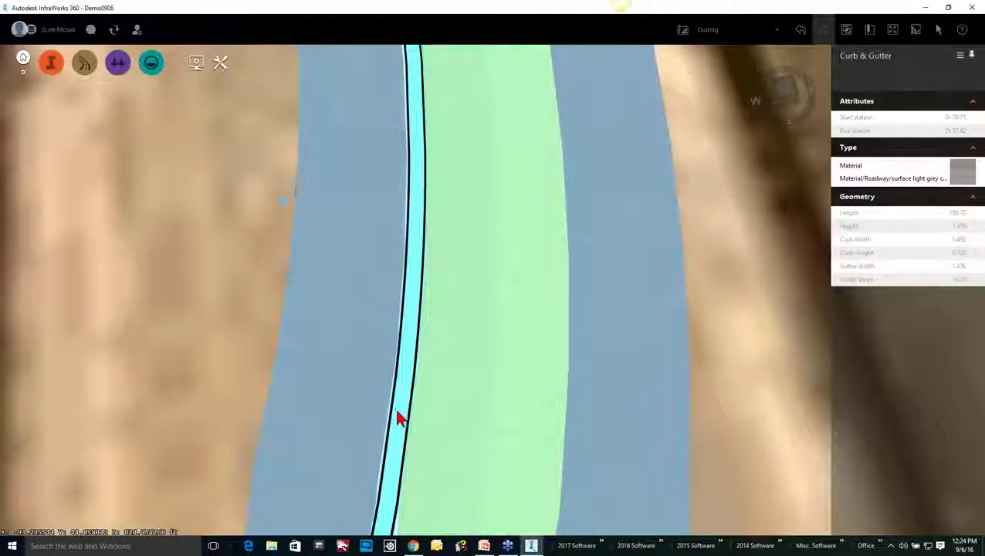
right_click(396, 417)
left_click(425, 439)
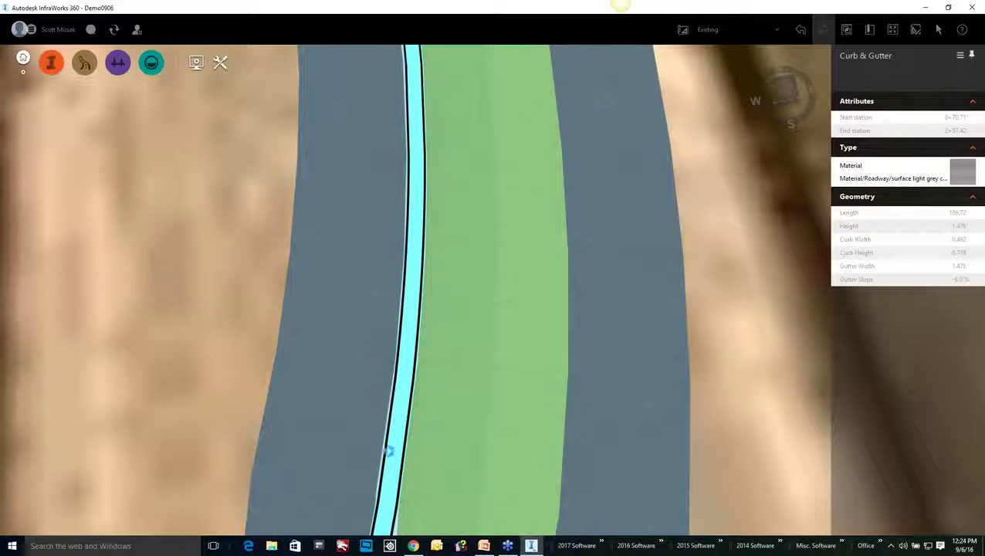
key("Escape")
key("Escape")
left_click_drag(405, 432, 429, 283)
scroll(393, 371, "up", 4)
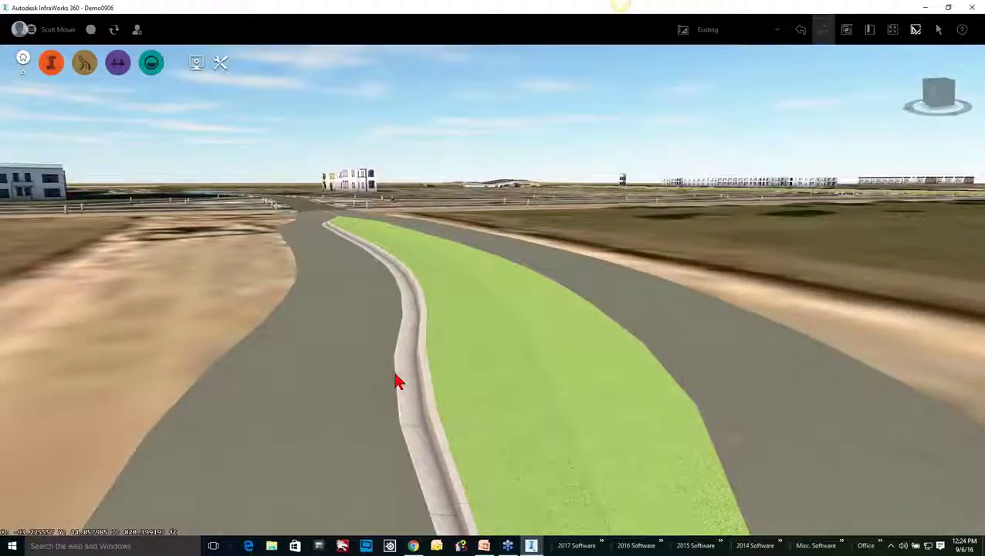
left_click_drag(462, 377, 409, 380)
scroll(415, 383, "down", 3)
left_click_drag(464, 366, 478, 438)
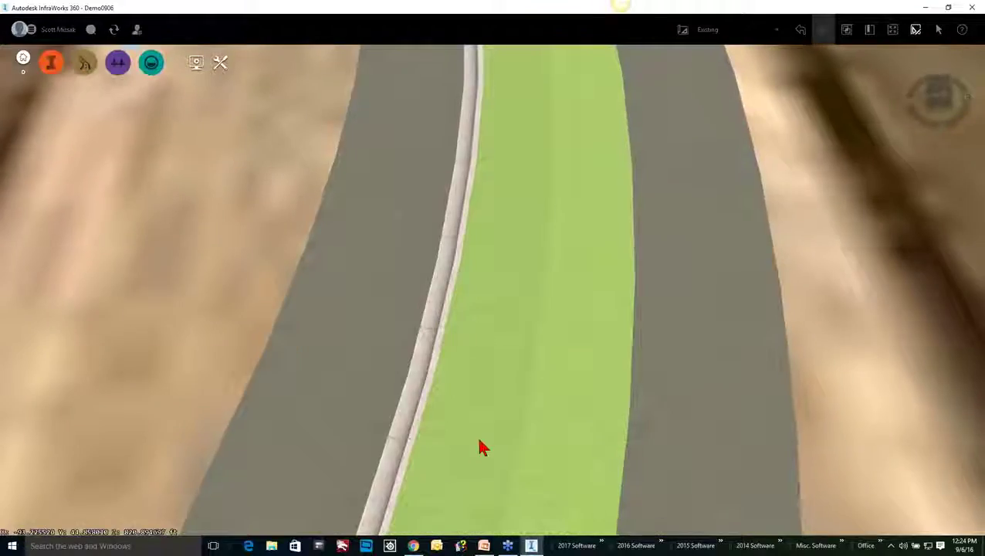
- Insert a second Curb & Gutter component about 187 ft long between the grass median and the east lane
scroll(484, 429, "down", 2)
scroll(484, 416, "down", 3)
middle_click_drag(506, 212, 475, 489)
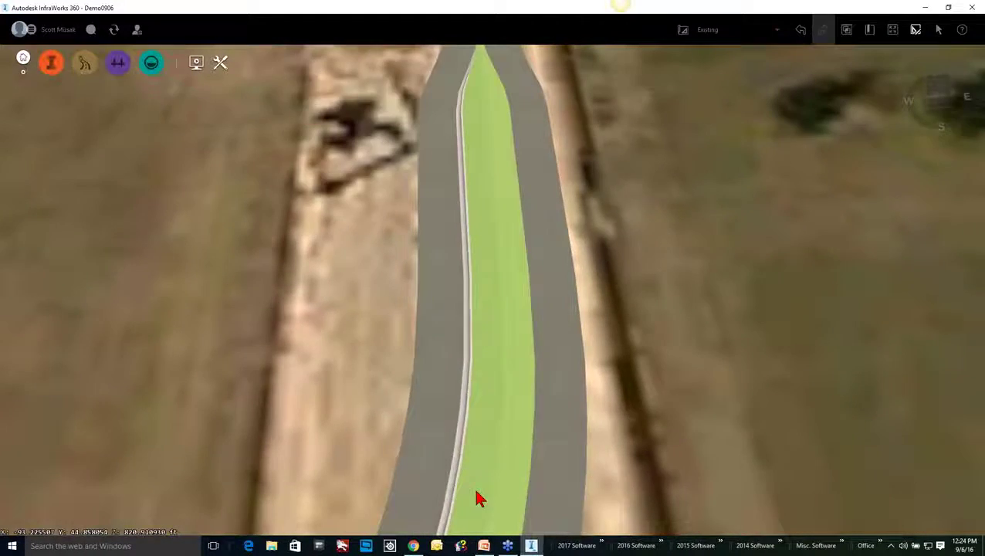
left_click(494, 189)
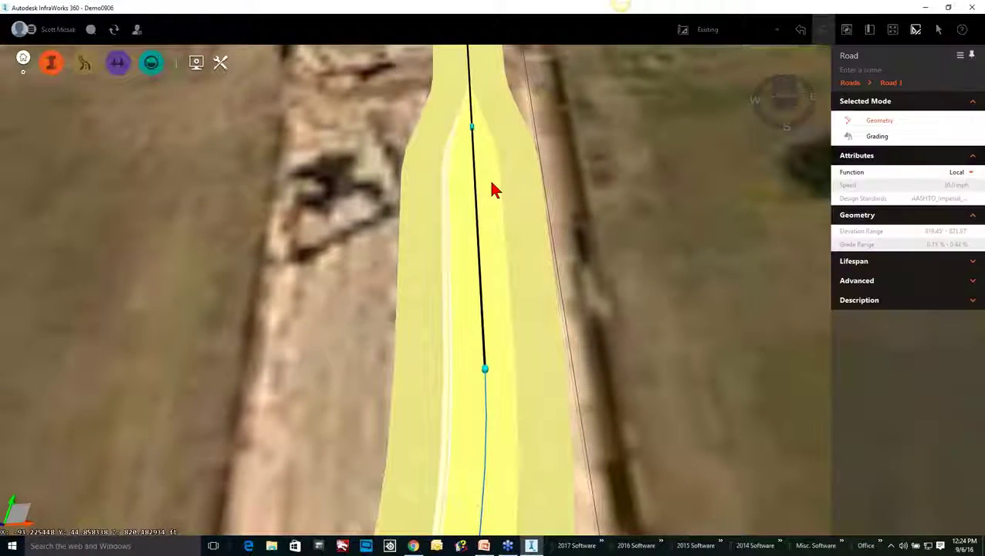
right_click(492, 189)
left_click(511, 244)
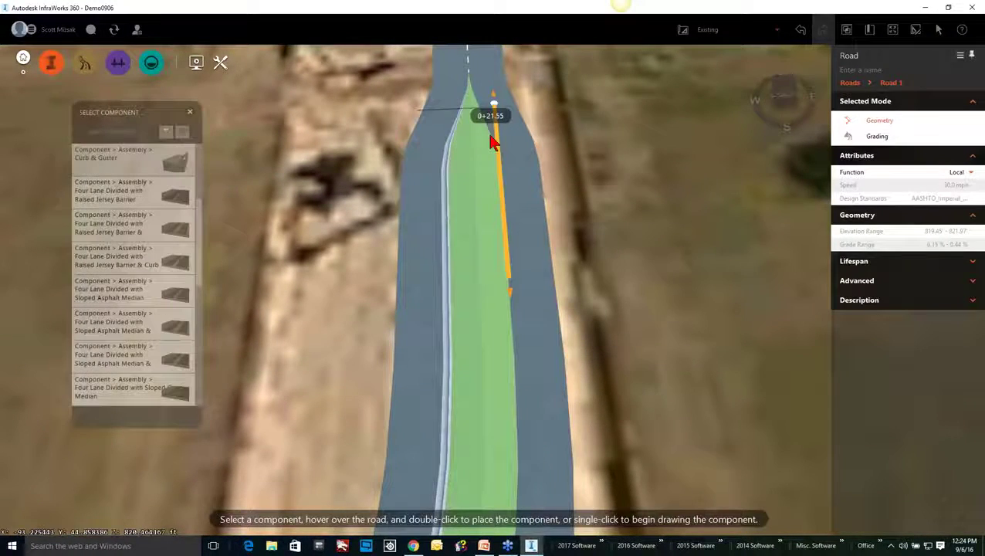
double_click(496, 140)
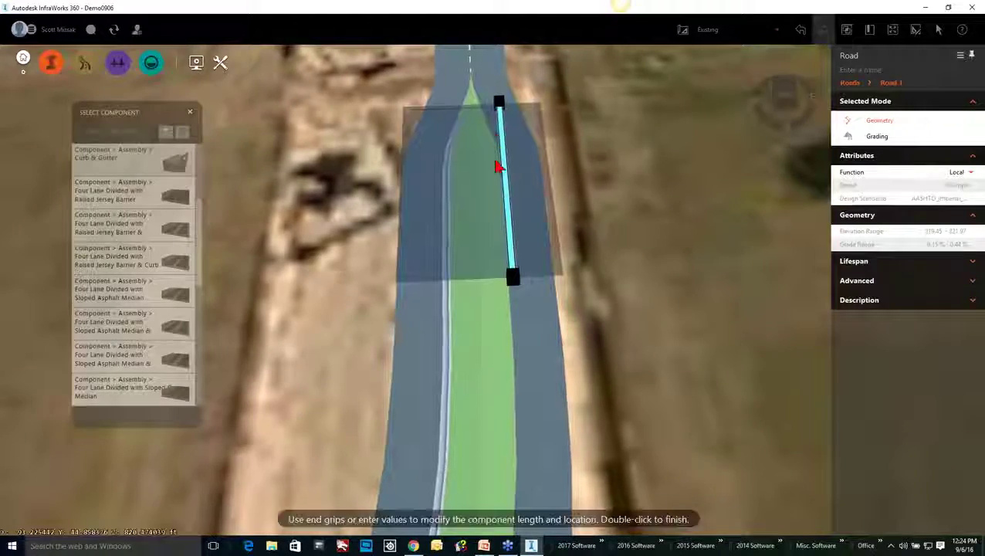
scroll(491, 348, "down", 5)
left_click_drag(513, 340, 484, 378)
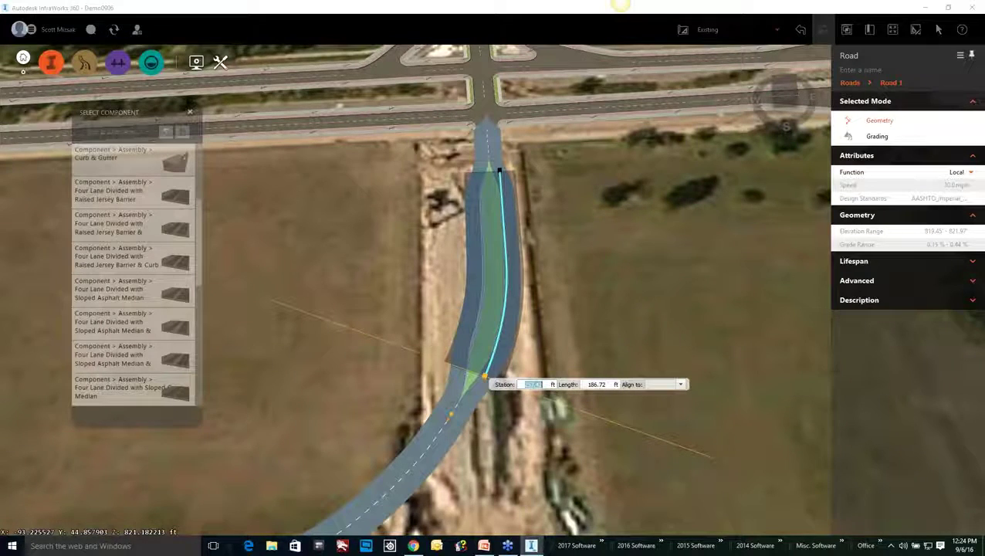
left_click(485, 376)
key("Escape")
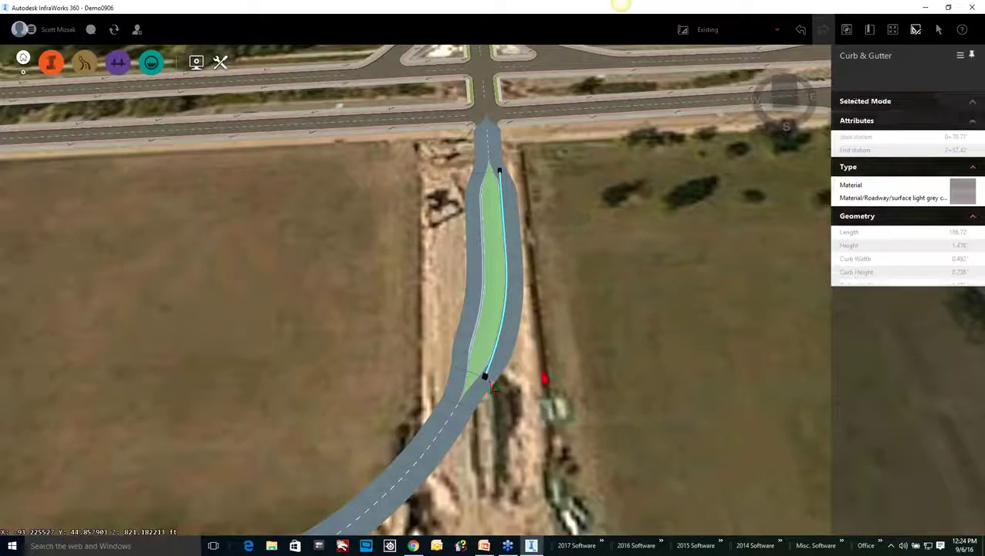
- Flip the curb and gutter on the east side of the grass median so its gutter faces the adjacent lane
scroll(506, 360, "up", 10)
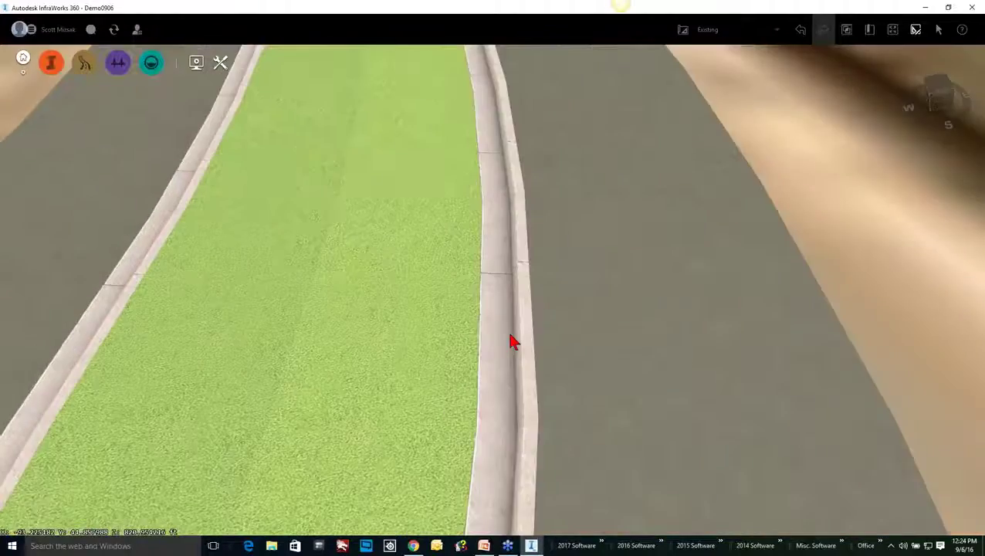
mouse_move(512, 342)
middle_mouse_down("shift")
mouse_move(534, 282)
mouse_move(493, 321)
mouse_move(503, 340)
middle_mouse_up("shift")
left_click(495, 328)
left_click(498, 332)
right_click(498, 331)
left_click(531, 358)
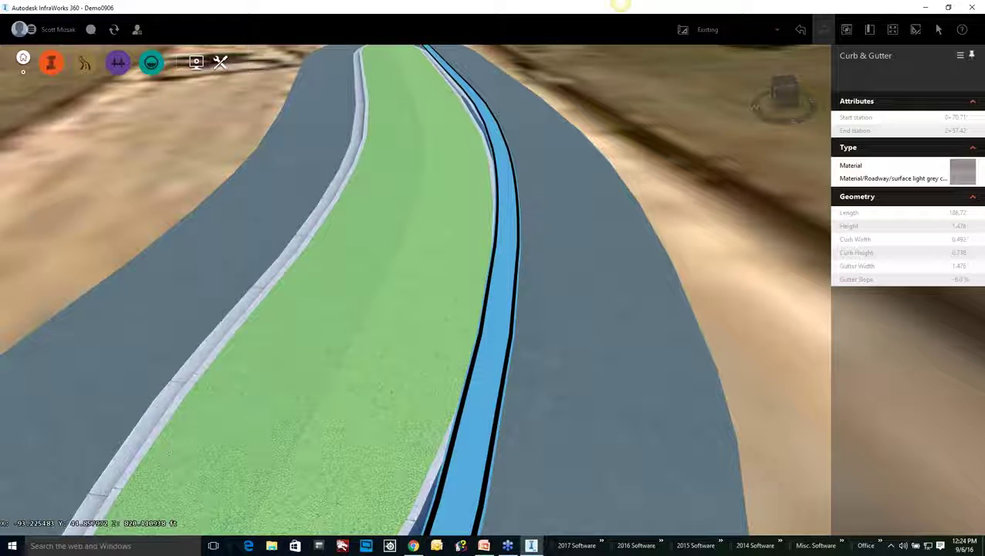
key("Escape")
scroll(488, 314, "down", 3)
scroll(470, 347, "up", 5)
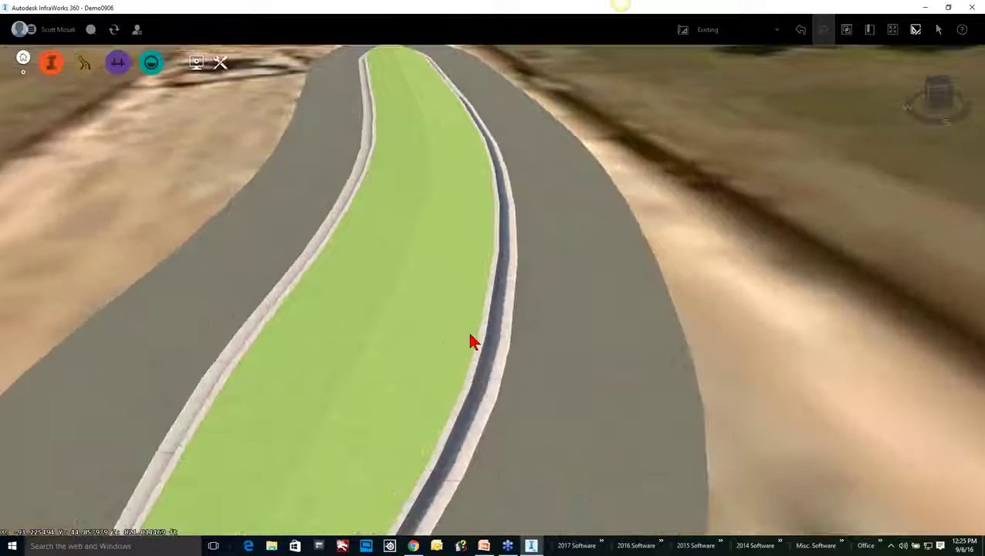
scroll(456, 320, "down", 5)
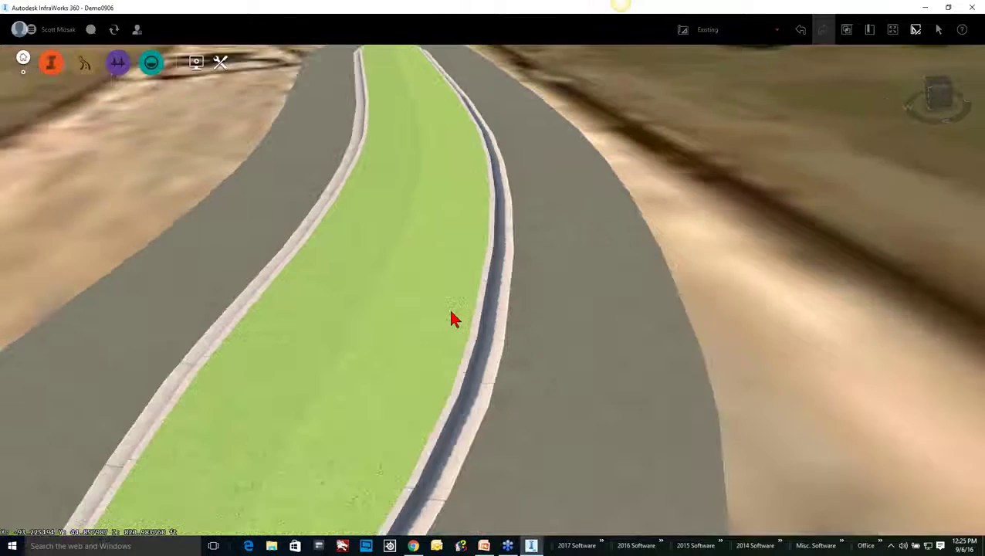
middle_click_drag(458, 319, 460, 435)
scroll(456, 424, "down", 4)
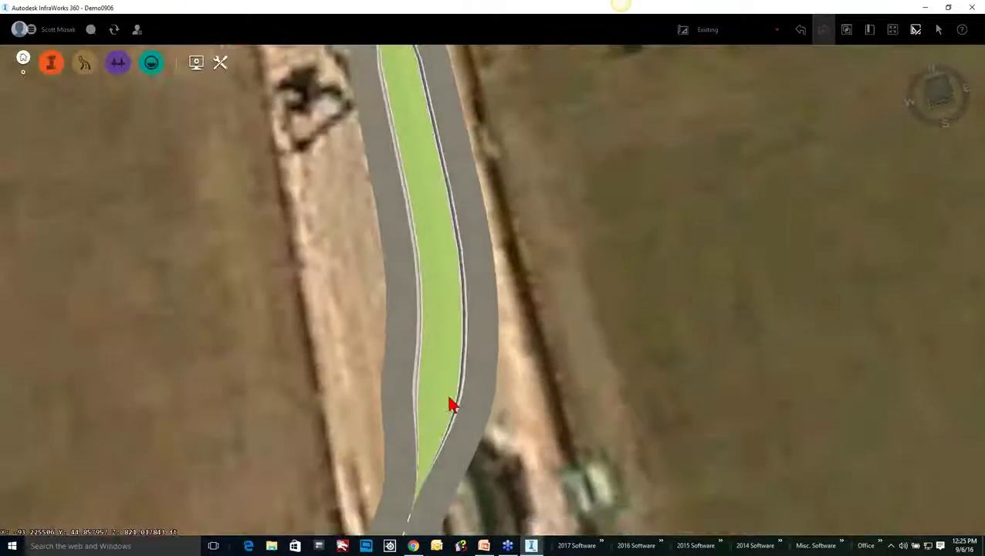
- Insert an additional Lane component about 145 ft long from station 0+00 along the outer edge of the east lane
scroll(430, 251, "down", 5)
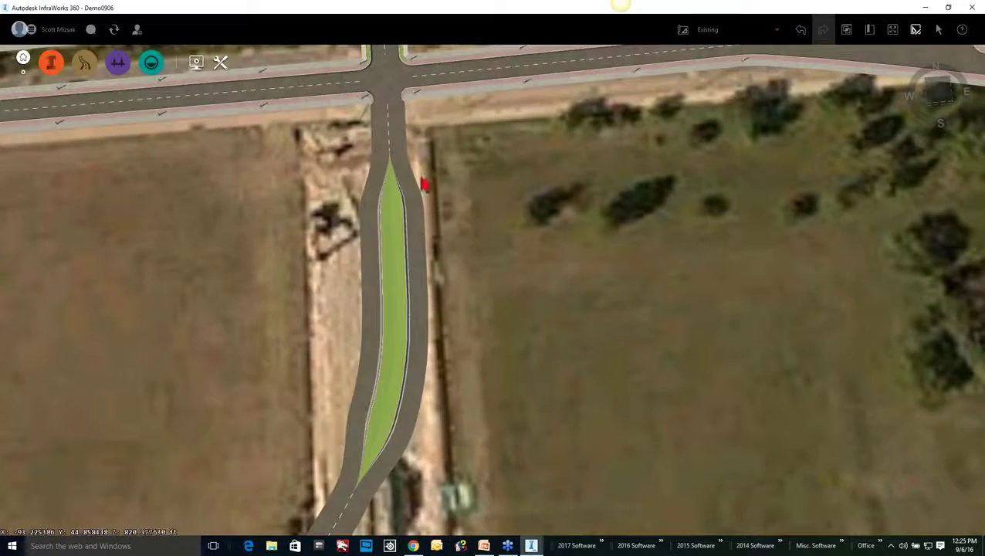
left_click(399, 145)
right_click(399, 144)
left_click(451, 191)
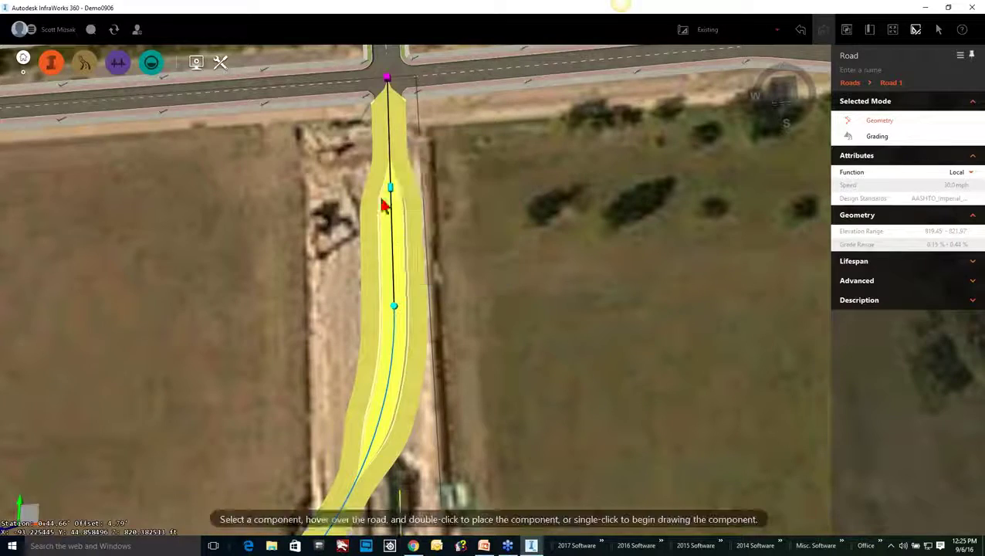
scroll(166, 367, "down", 5)
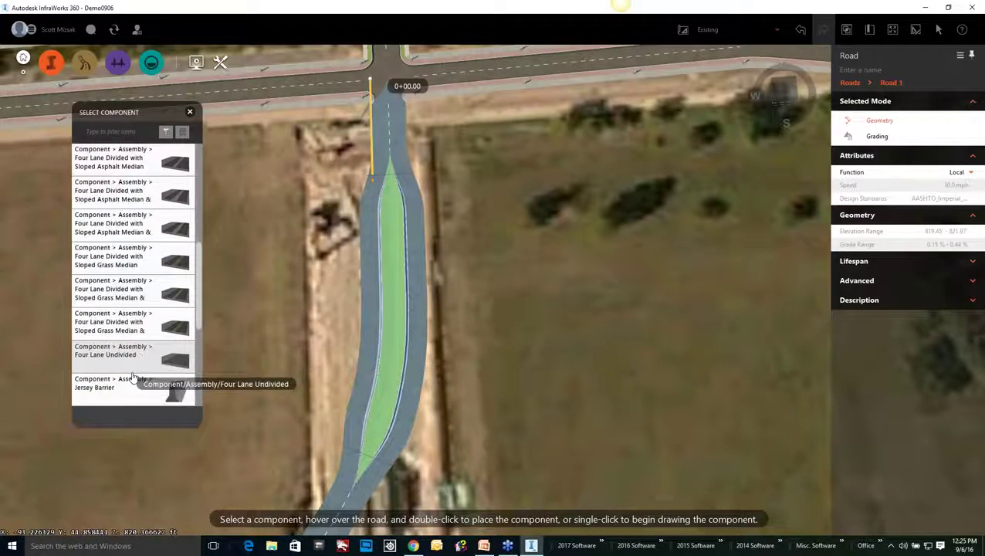
scroll(162, 368, "down", 2)
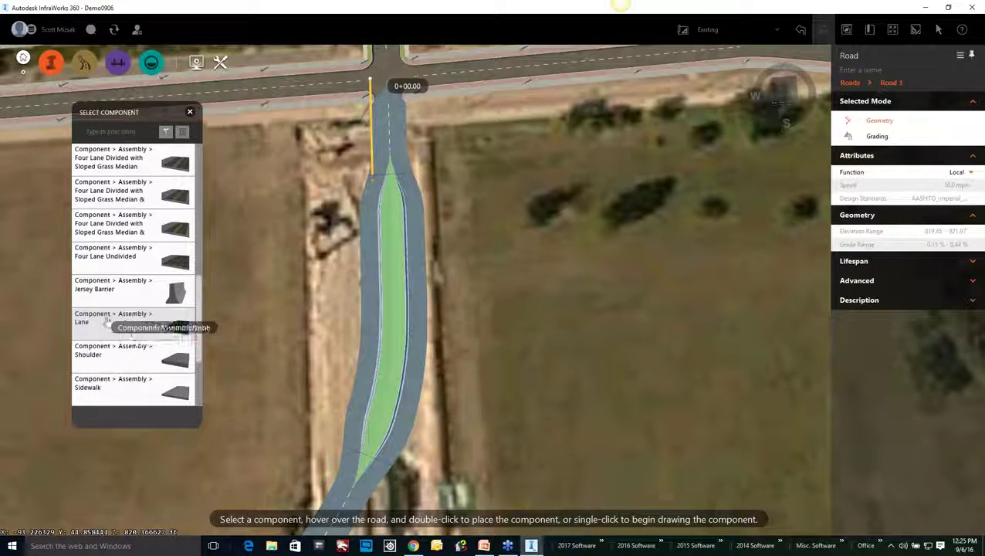
left_click(141, 320)
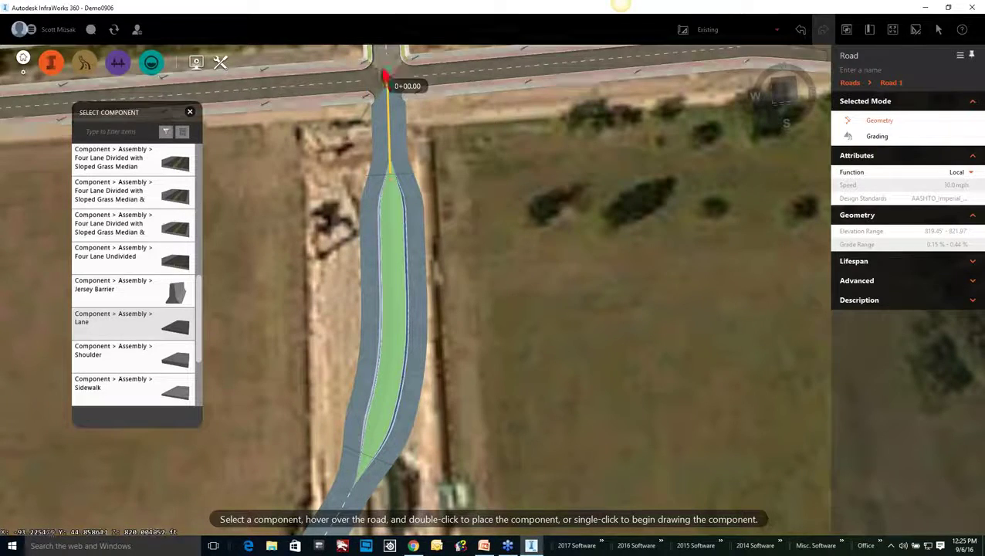
double_click(410, 87)
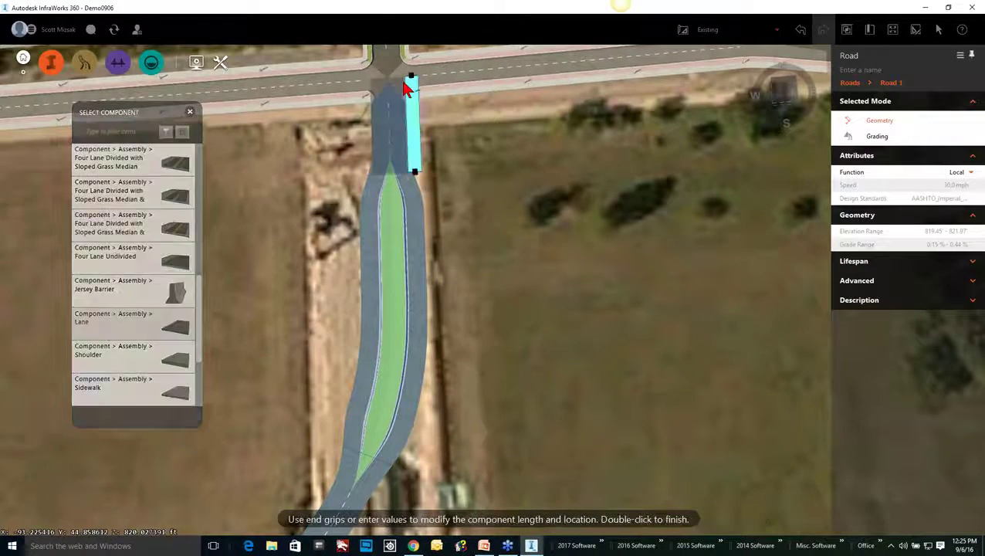
left_click_drag(421, 221, 431, 285)
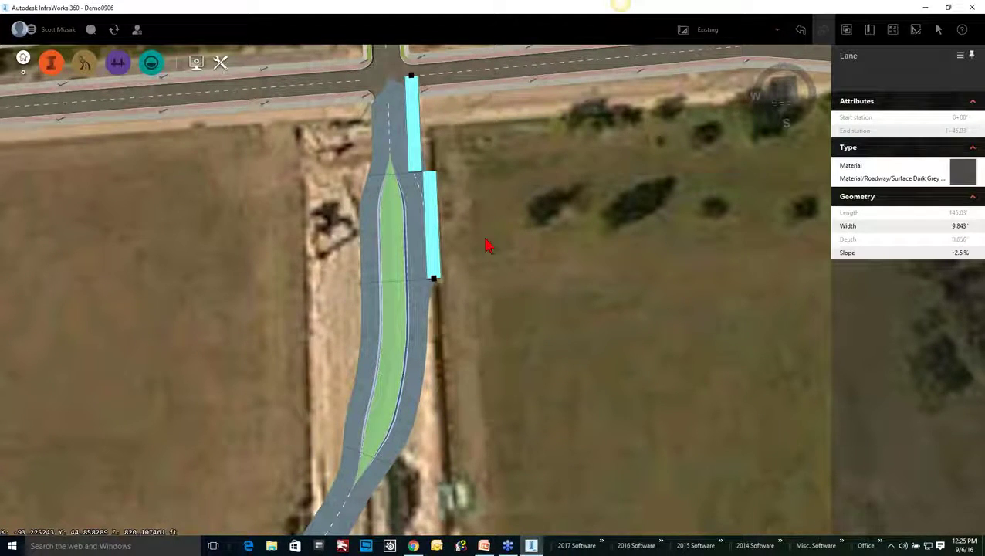
key("Escape")
key("Escape")
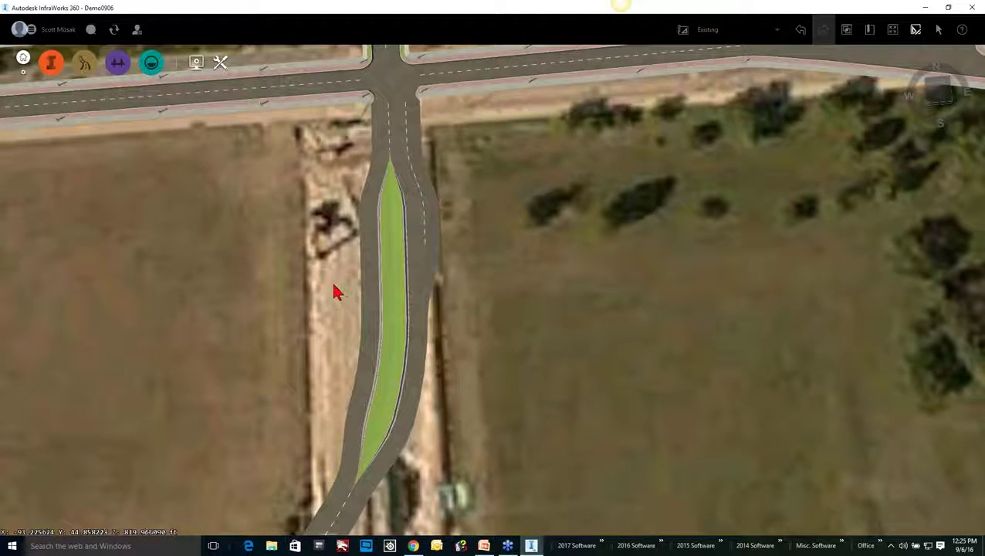
- Insert a Shoulder component about 257 ft long from station 0+00 along the road's outer east edge
right_click(409, 143)
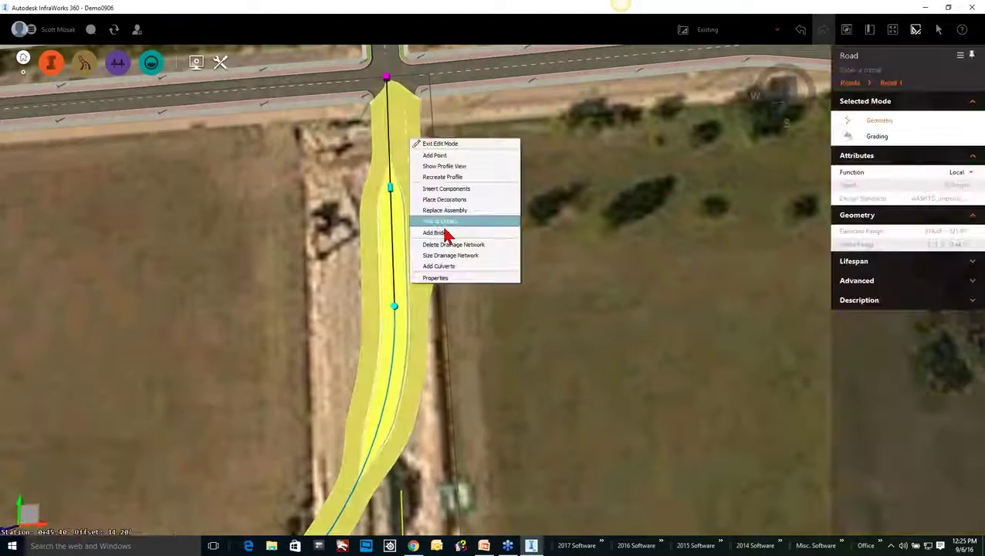
left_click(448, 189)
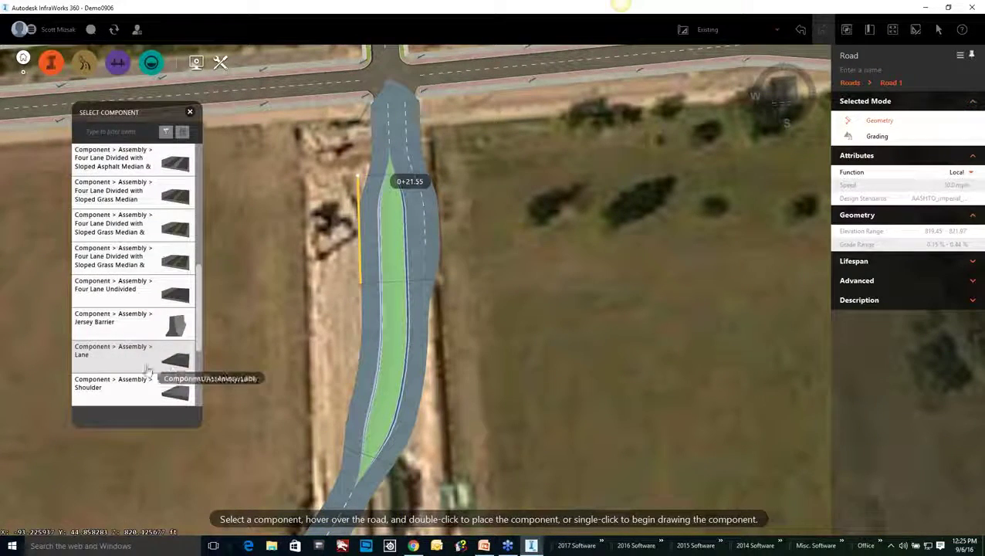
scroll(136, 365, "down", 1)
left_click(135, 361)
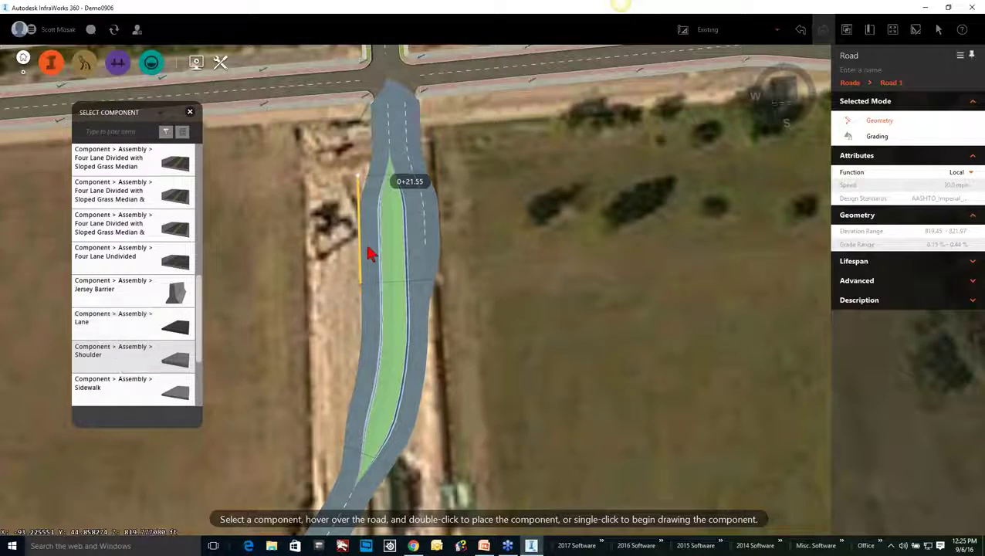
left_click(418, 112)
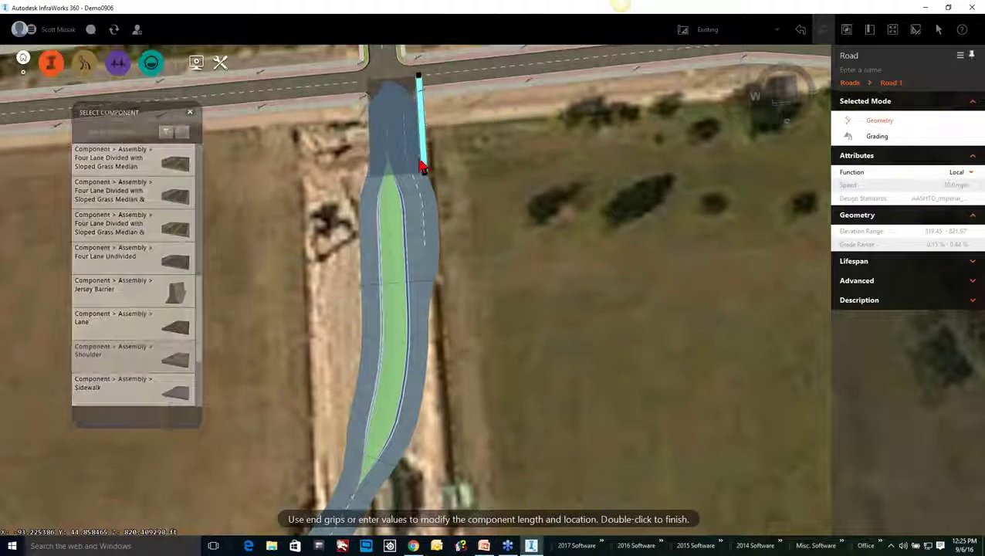
left_click_drag(425, 175, 346, 519)
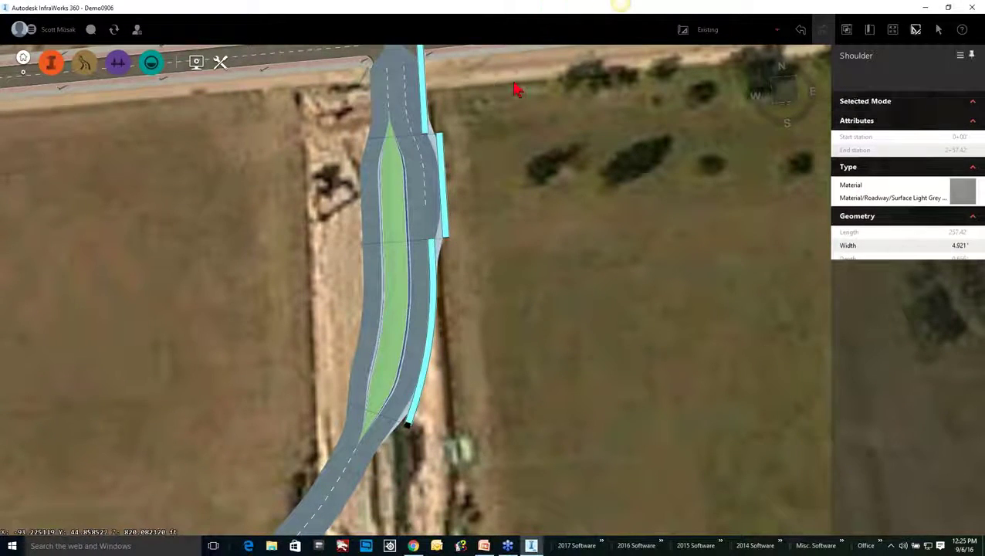
left_click(433, 170)
left_click(480, 127)
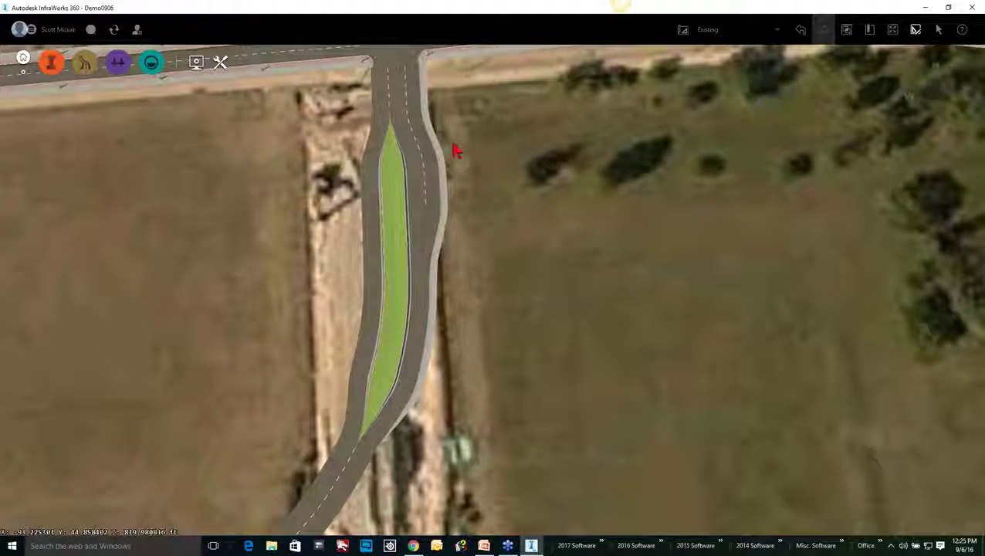
- Set the east shoulder's material to Gravel - Med Grey from the Material/Land Cover category
left_click(433, 147)
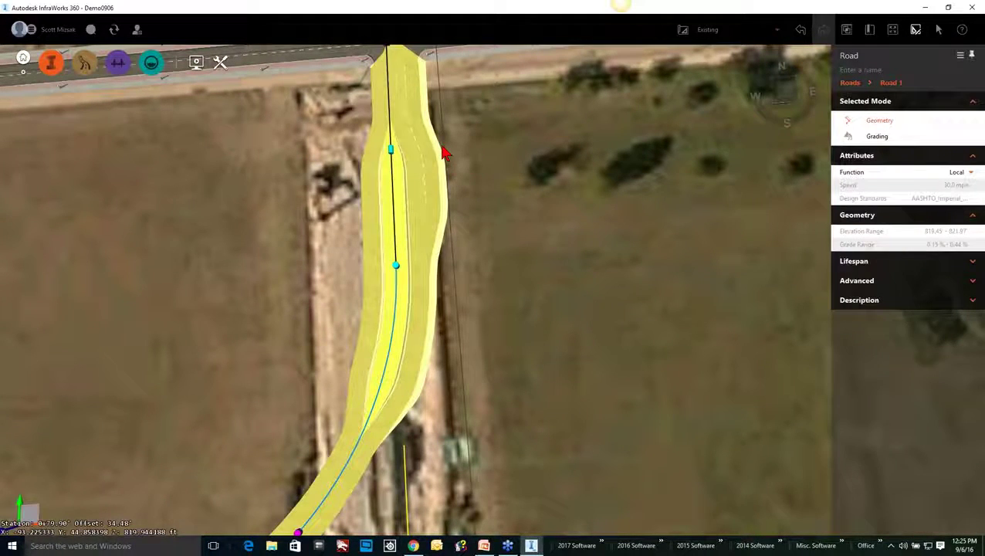
left_click(438, 153)
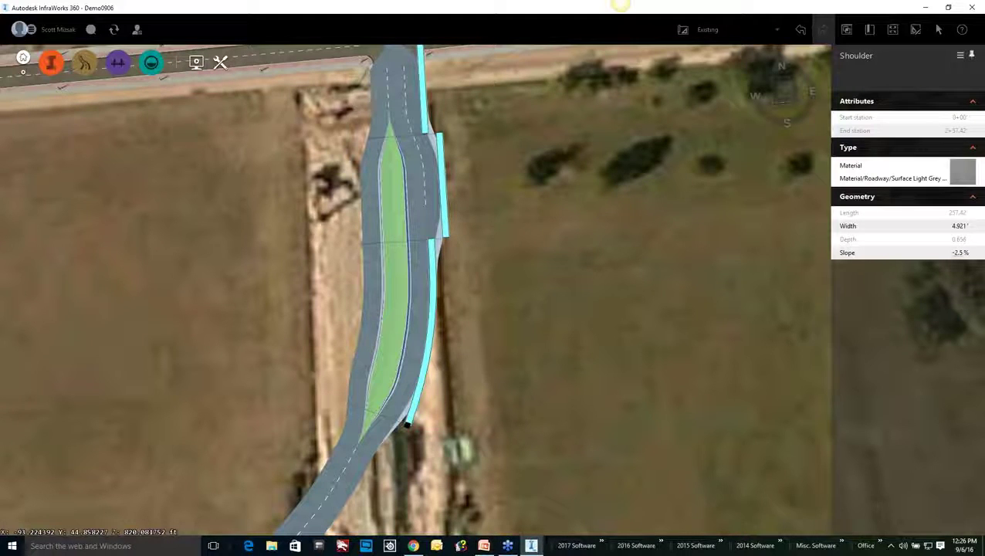
left_click(961, 173)
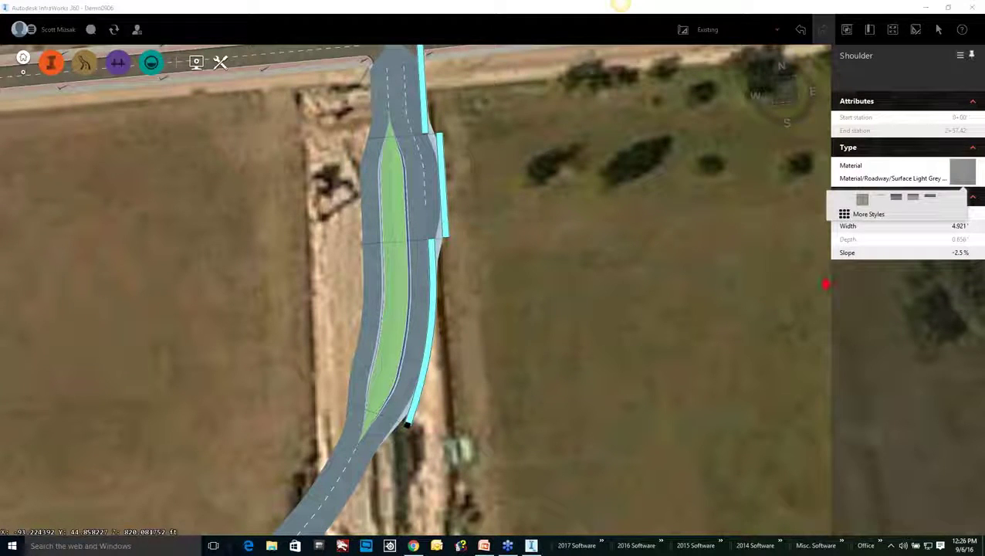
left_click(863, 220)
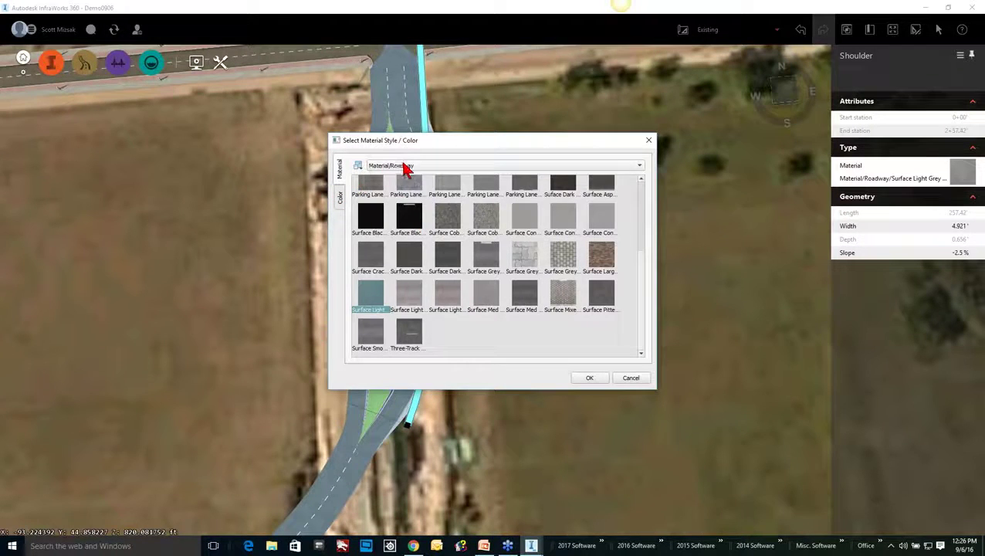
left_click(407, 167)
left_click(401, 123)
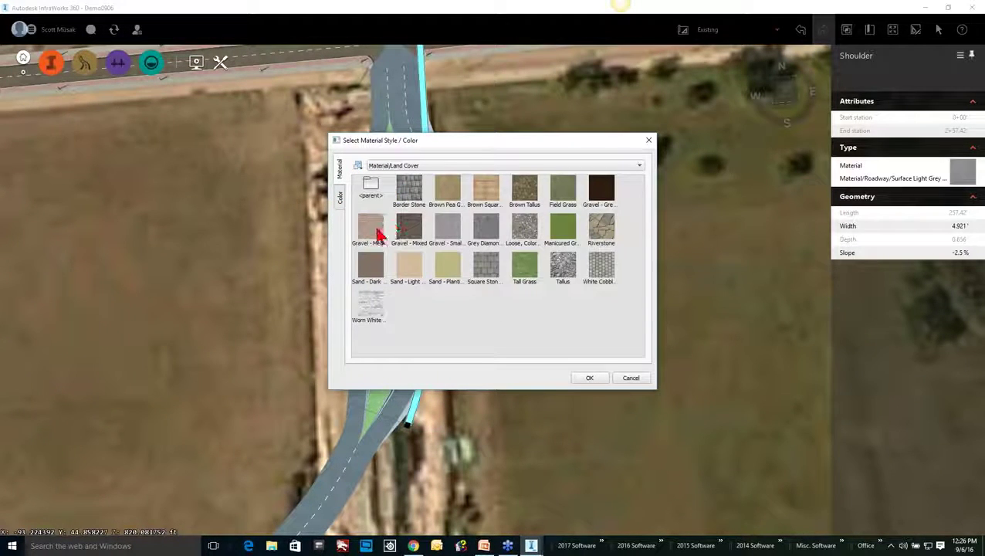
left_click(585, 379)
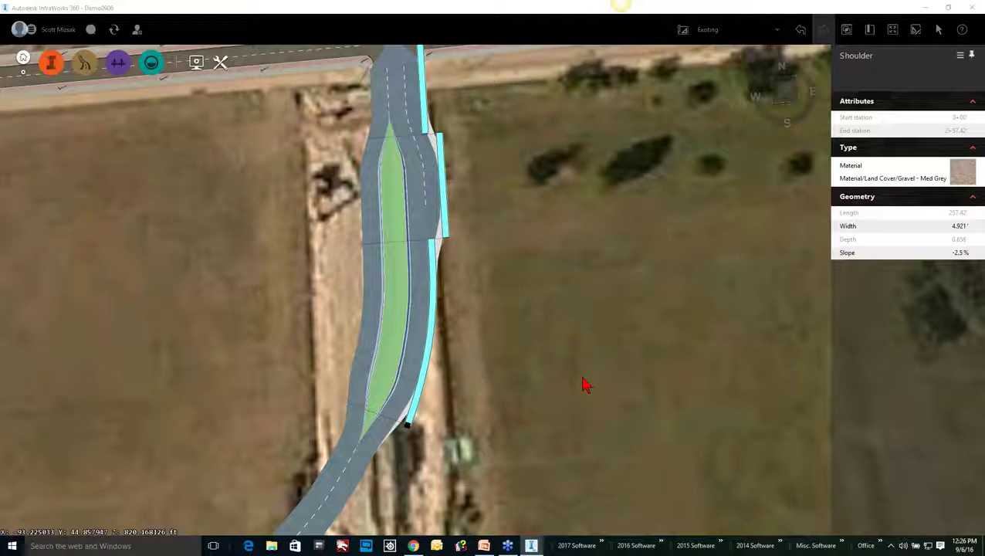
- Deselect the shoulder and examine the median, its curbs and gutters, the extra lane and the gravel shoulder in 3D
key("Escape")
key("Escape")
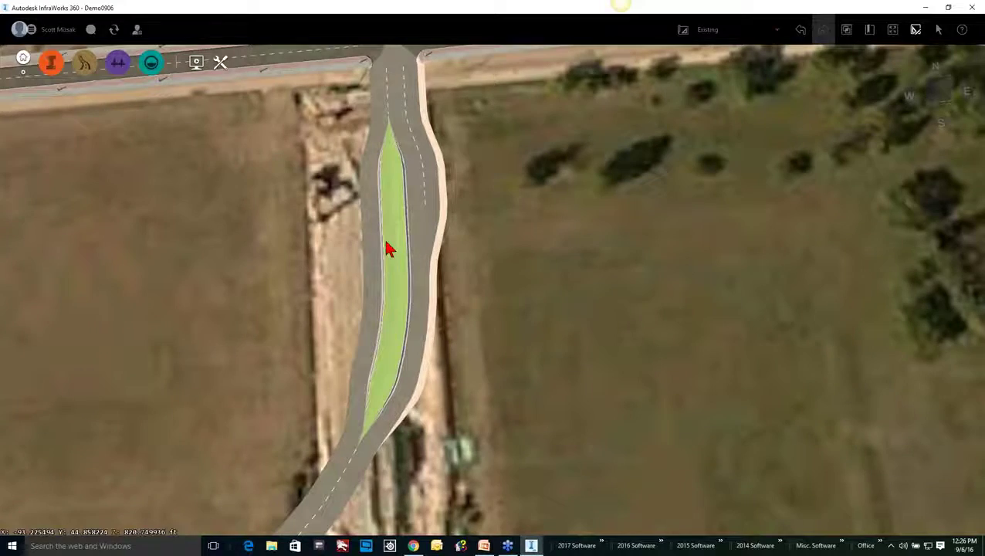
scroll(386, 207, "up", 2)
left_click_drag(395, 261, 384, 153)
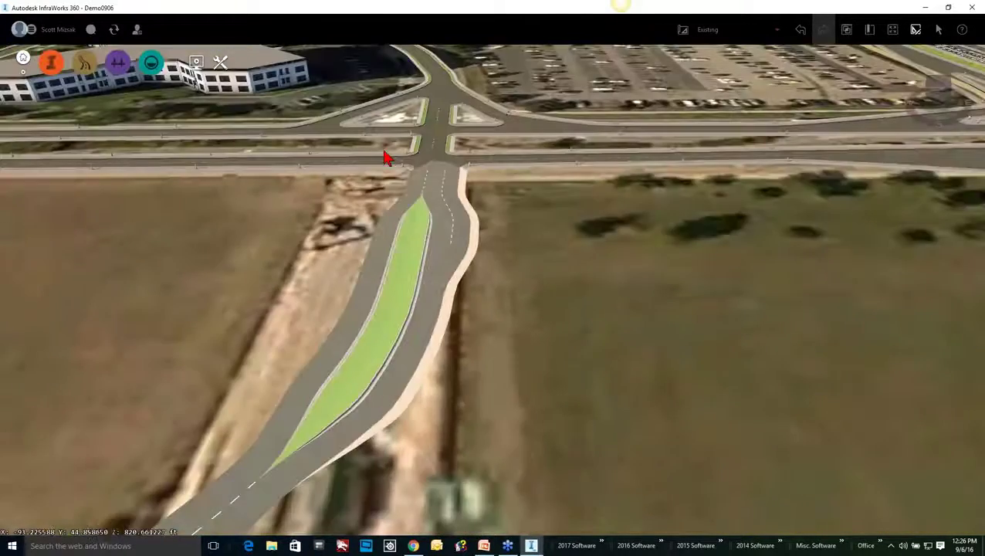
scroll(437, 153, "up", 2)
scroll(438, 160, "up", 3)
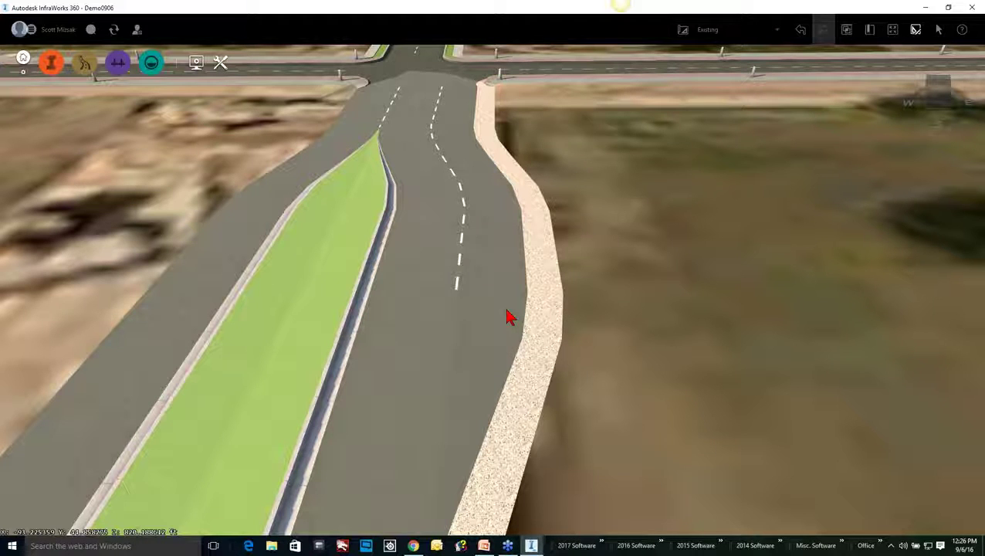
middle_click_drag(451, 341, 444, 412)
scroll(451, 424, "down", 3)
- Place Street Light w_3 Bulbs decorations along the east edge of the road's grass median
left_click(453, 373)
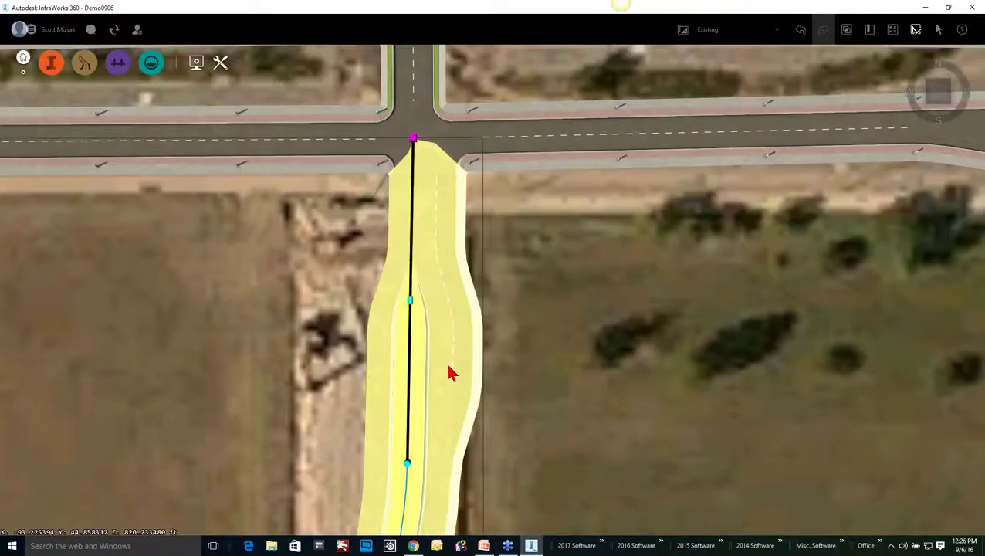
right_click(425, 370)
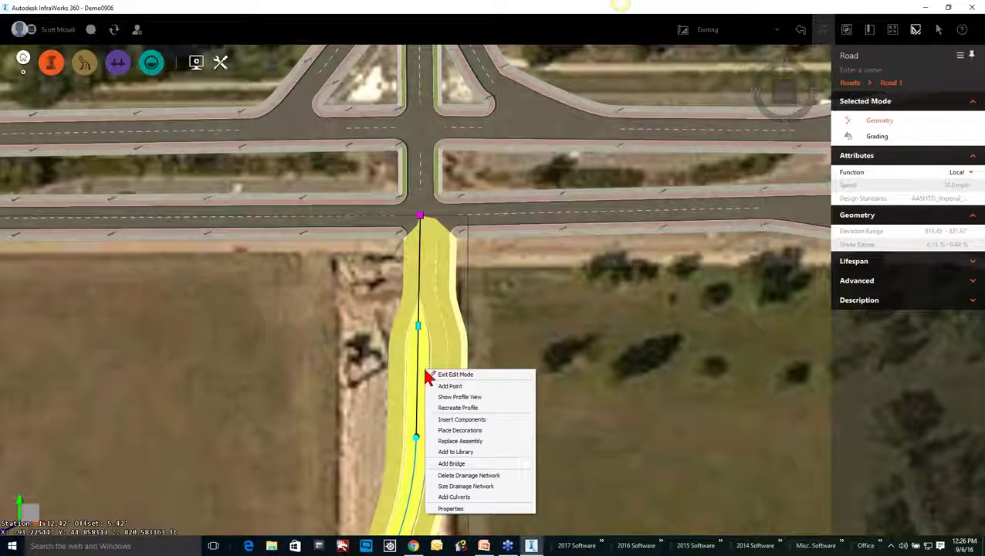
left_click(432, 431)
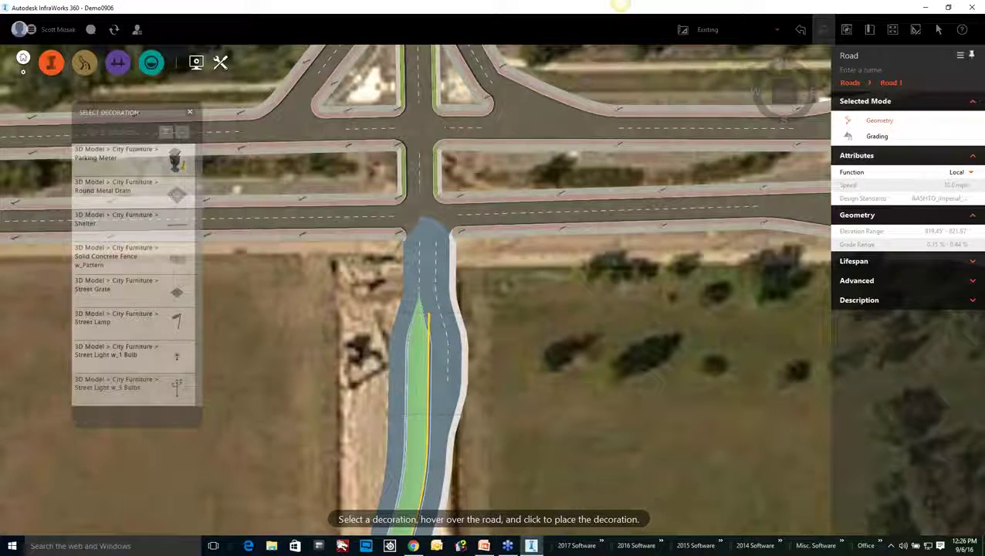
left_click(407, 312)
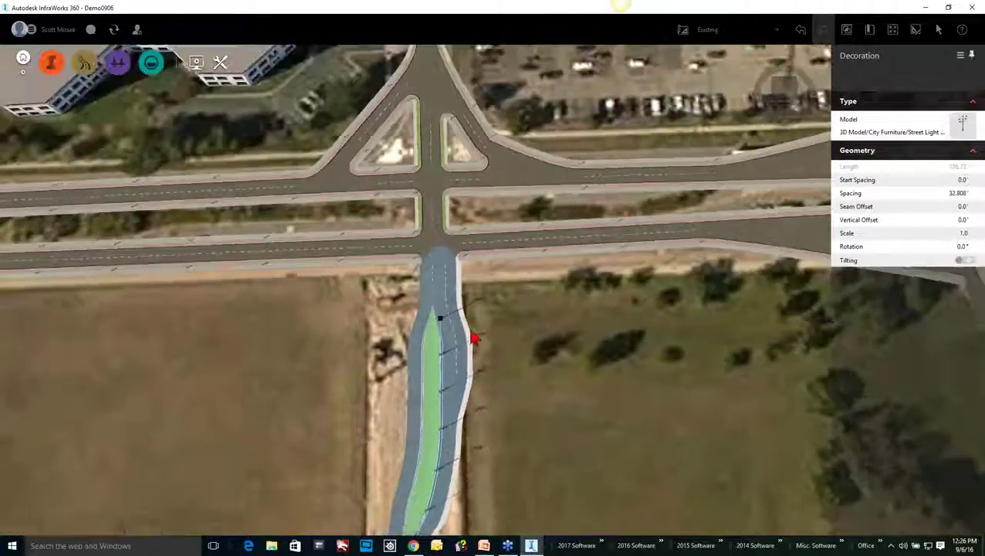
left_click_drag(472, 333, 404, 300)
scroll(409, 306, "up", 5)
scroll(414, 334, "down", 4)
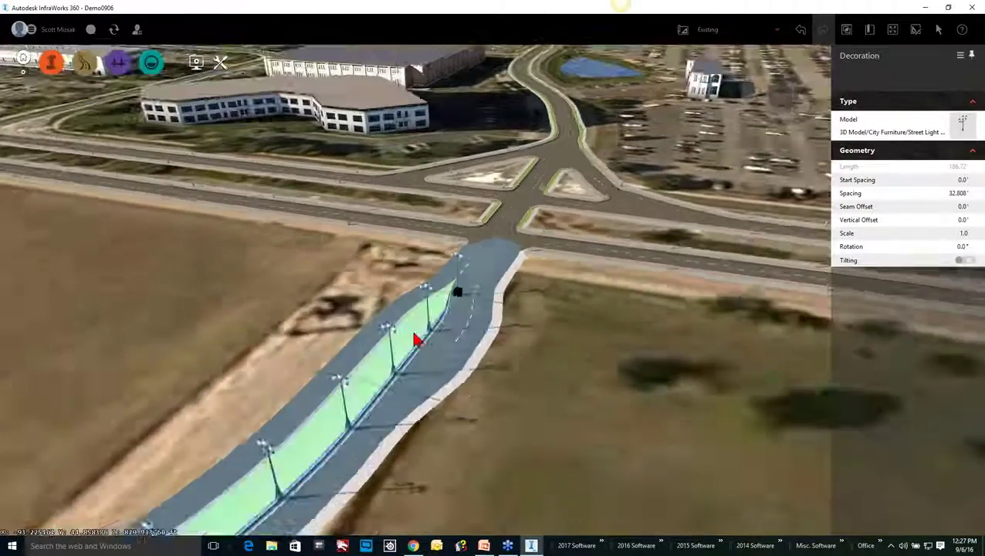
scroll(421, 362, "down", 2)
left_click_drag(387, 425, 437, 394)
- Try spacings of 125 ft and 100 ft for the street lights along the median
left_click(437, 370)
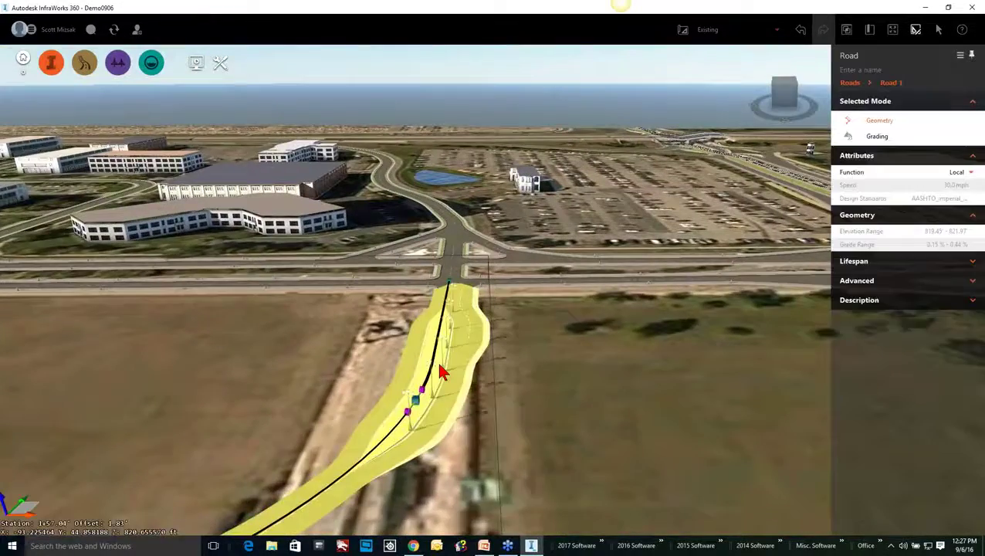
key("Escape")
scroll(441, 365, "up", 2)
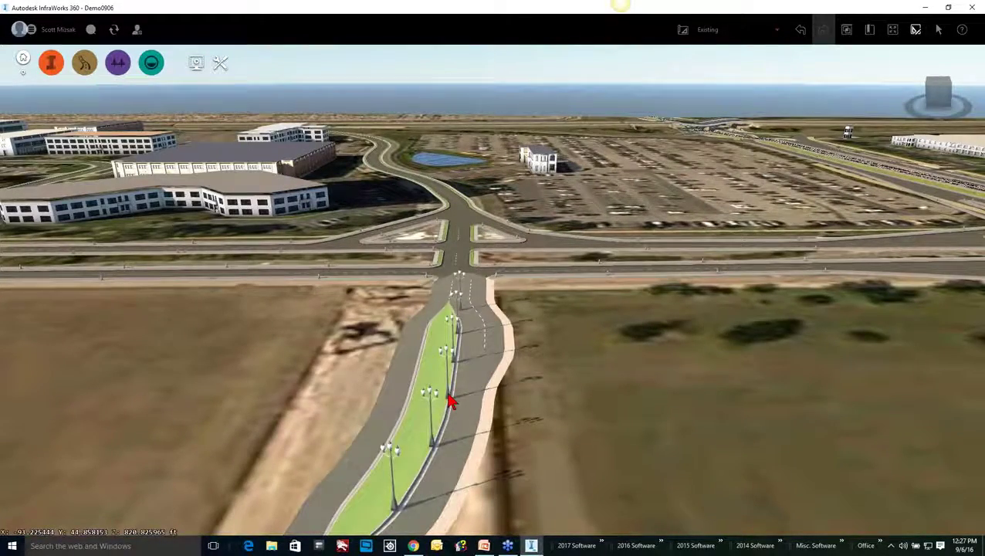
left_click(452, 401)
left_click(452, 401)
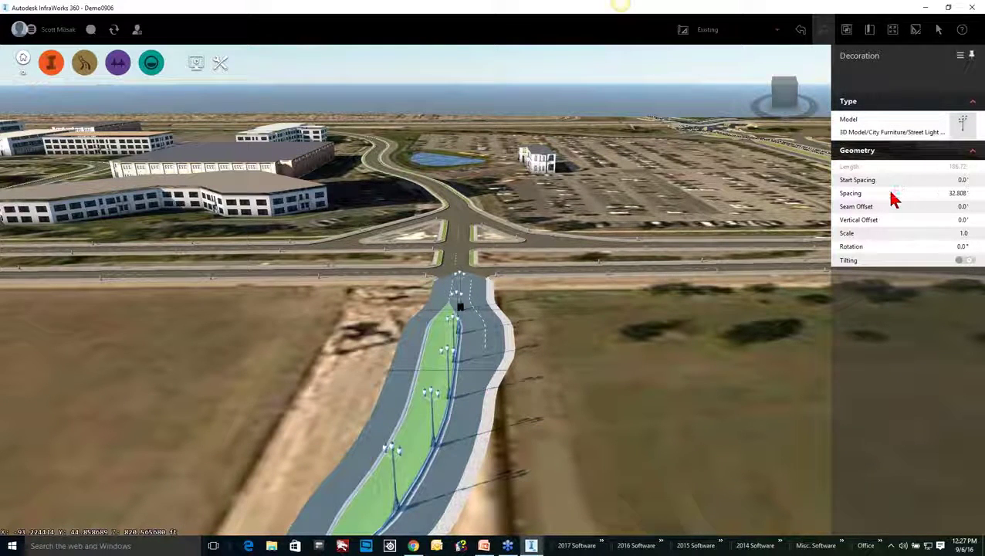
left_click(954, 193)
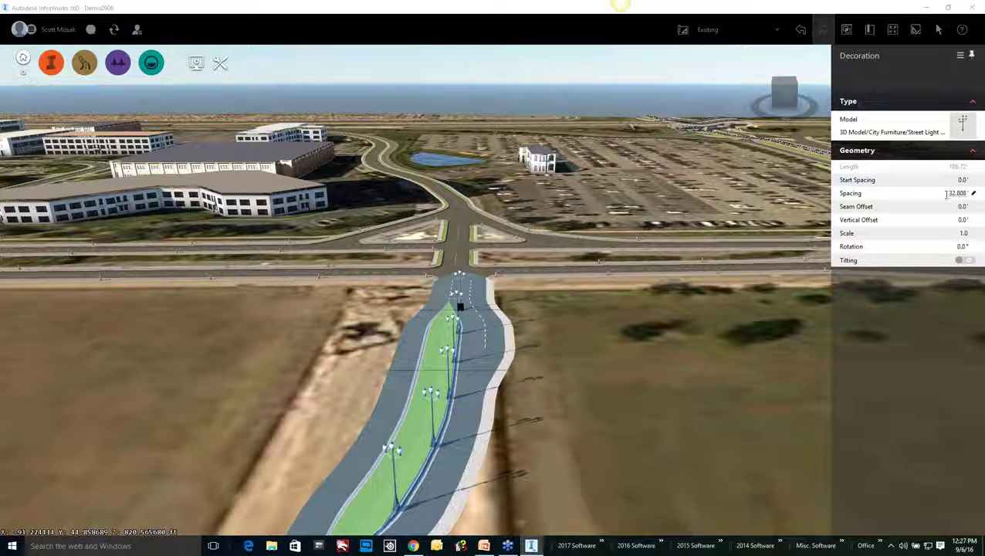
type("125")
key("Return")
scroll(546, 359, "down", 2)
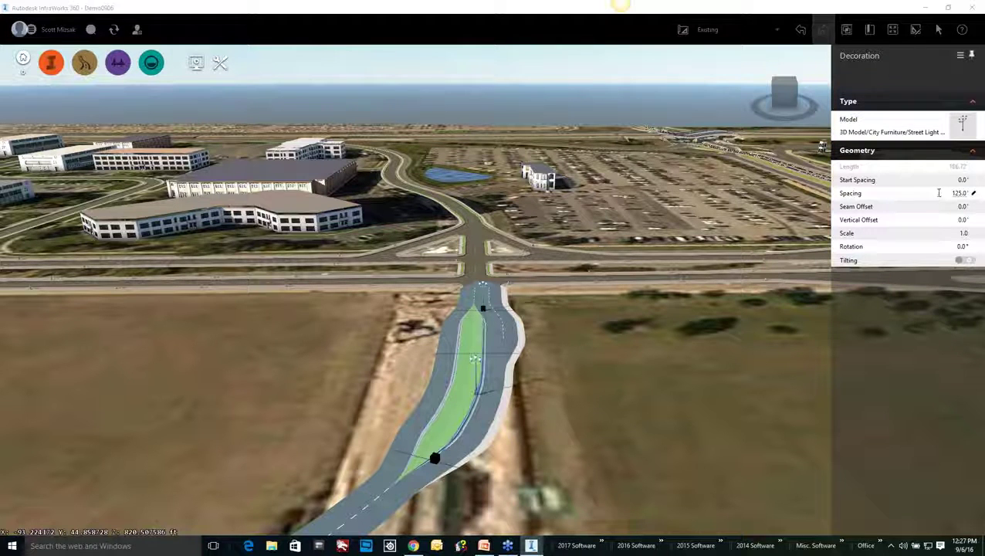
left_click(938, 193)
key("Return")
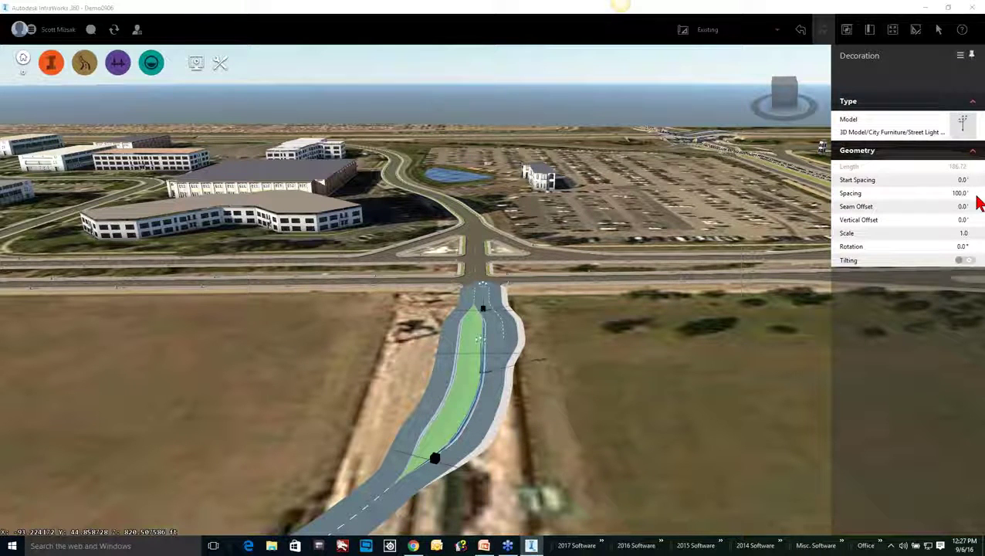
- Set the spacing of the street lights along the median to 75 ft
left_click(969, 195)
type("75")
key("Return")
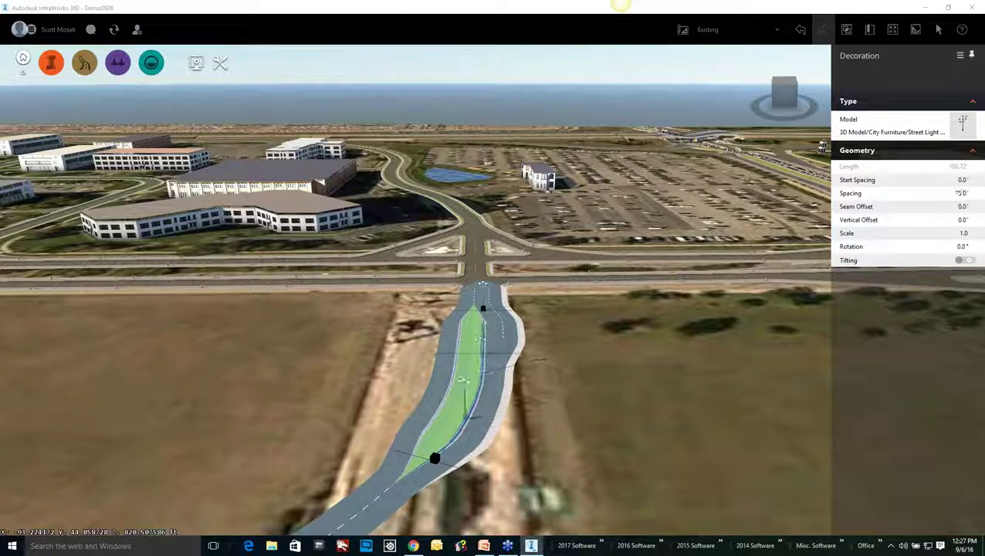
- Extend the row of street lights southwest past the median's end to about 255 ft long
left_click_drag(423, 432, 462, 535)
middle_click_drag(525, 332, 513, 232)
left_click_drag(431, 398, 370, 483)
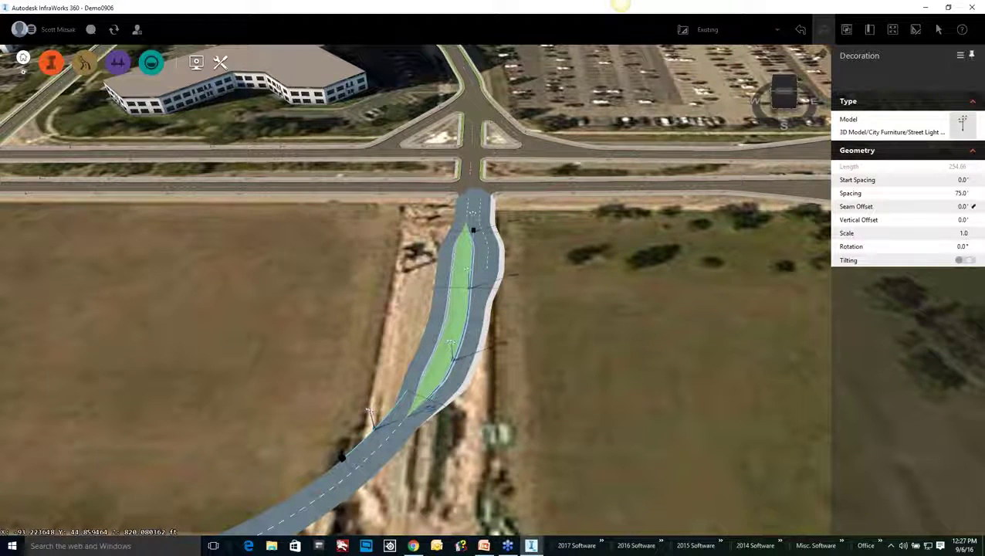
- Offset the street lights 7.5 ft from their seam, into the grass median, and deselect them
left_click(944, 206)
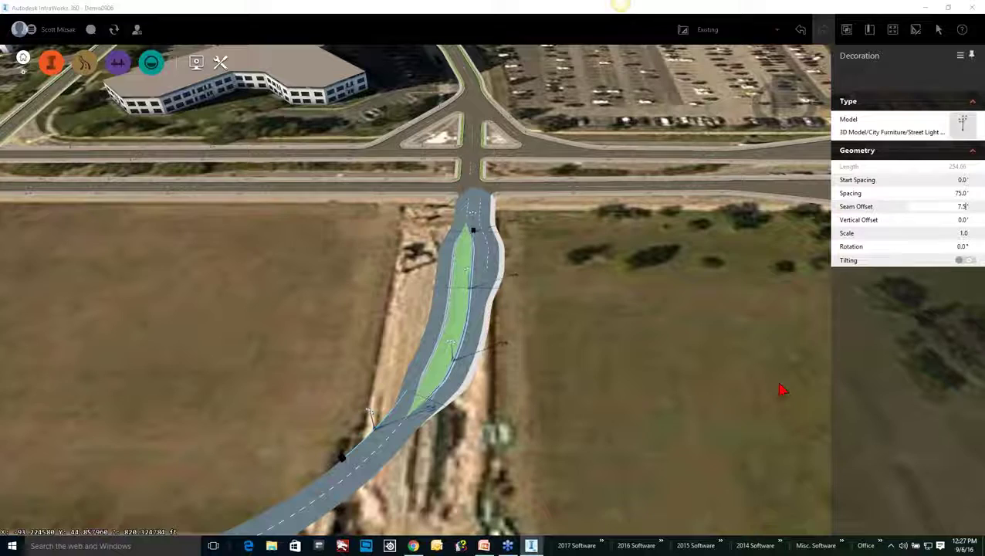
key("Return")
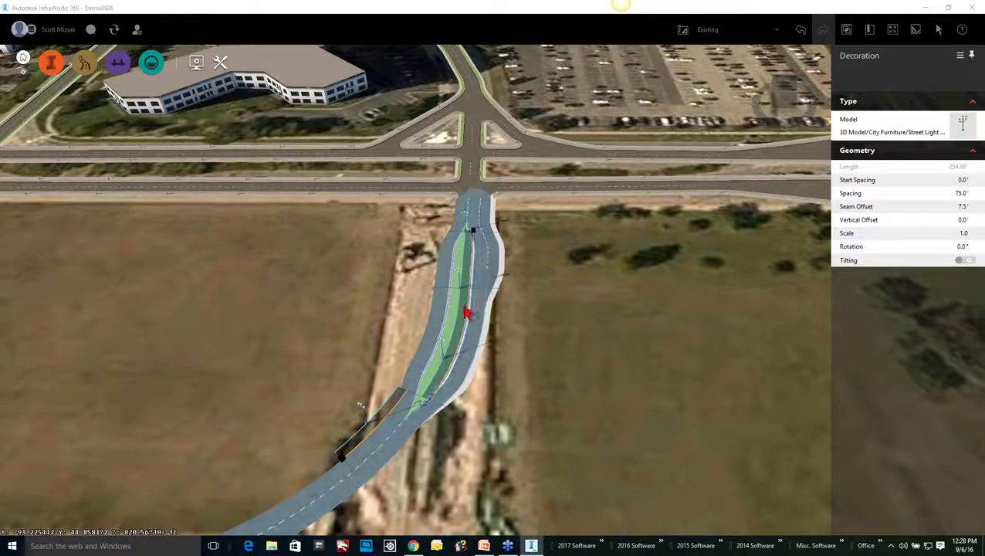
scroll(460, 308, "up", 3)
middle_click_drag(455, 309, 402, 386)
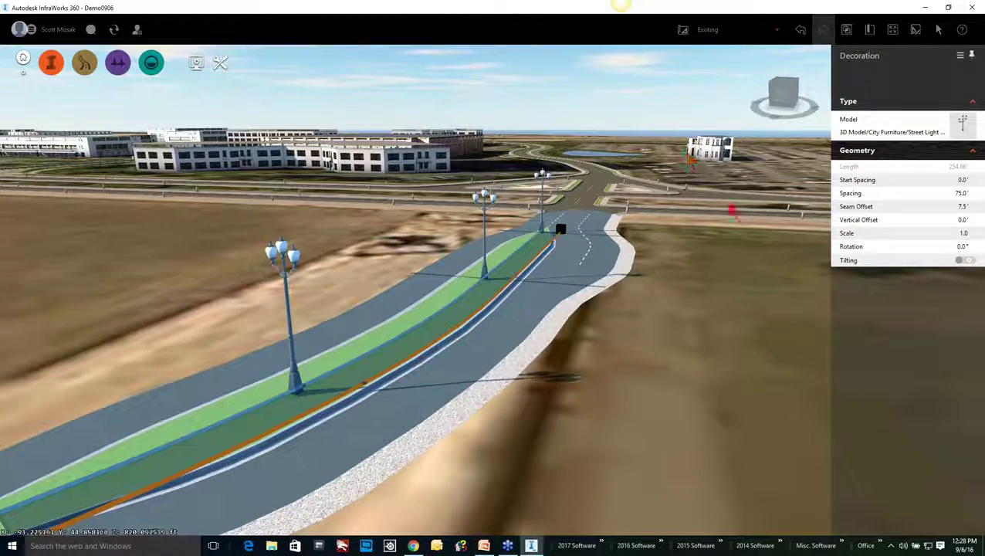
left_click(613, 278)
key("Escape")
key("Escape")
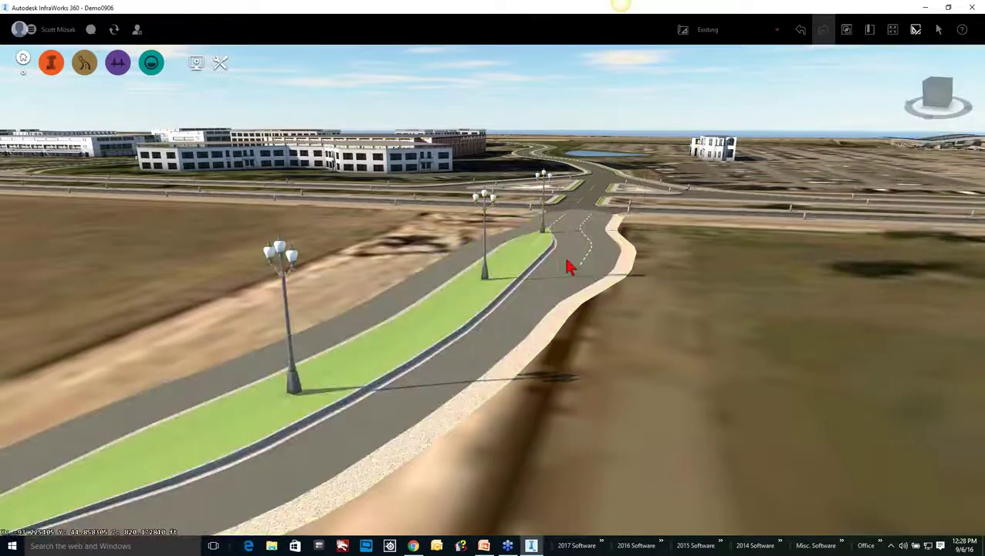
- Place Street Grate decorations on the road along the gutter on the median's east side
left_click(570, 263)
right_click(573, 266)
left_click(624, 326)
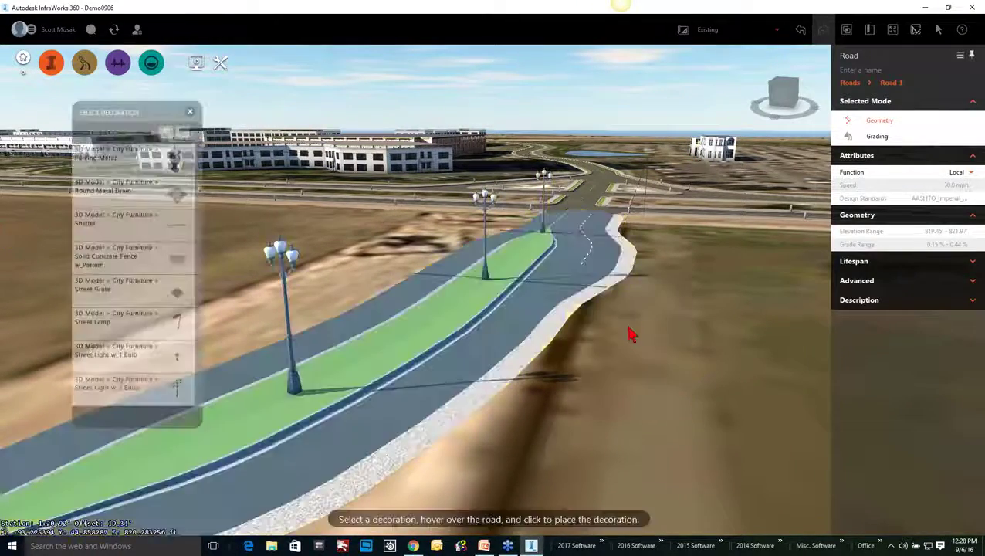
left_click(135, 295)
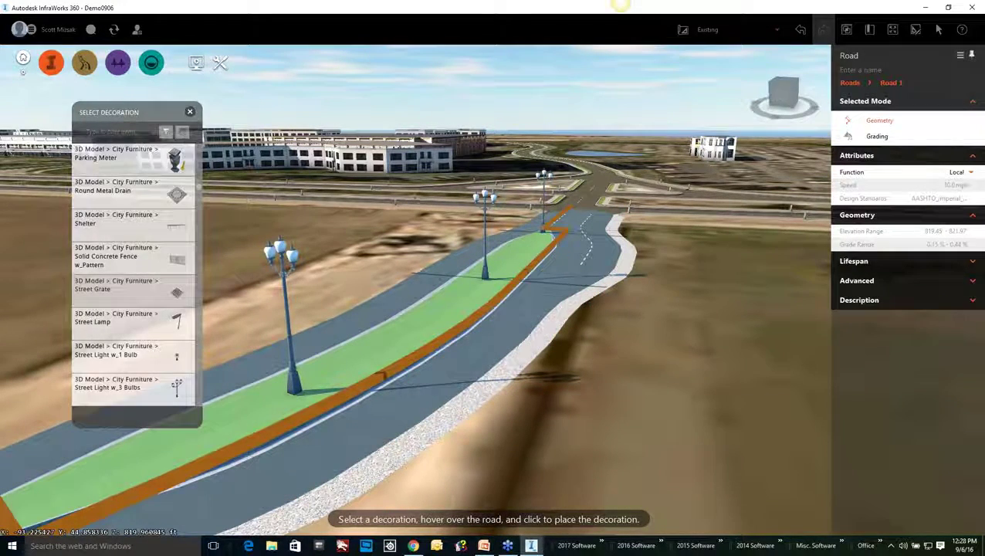
left_click(553, 252)
scroll(537, 291, "up", 5)
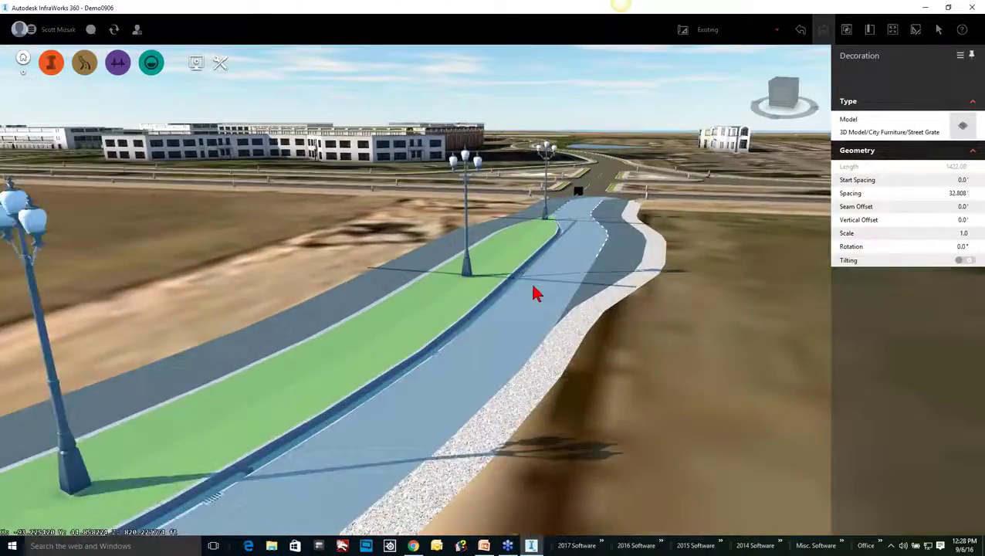
scroll(498, 297, "up", 10)
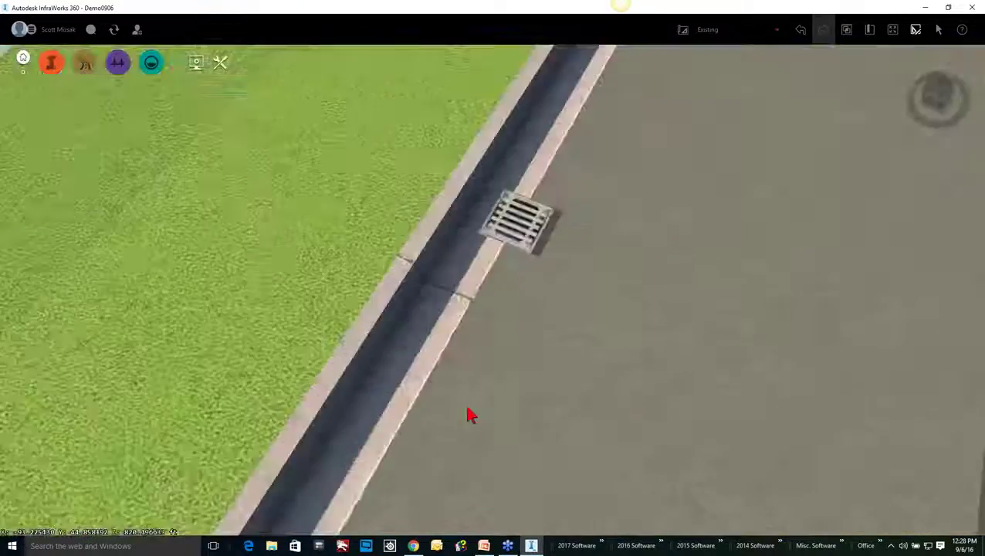
scroll(487, 394, "down", 10)
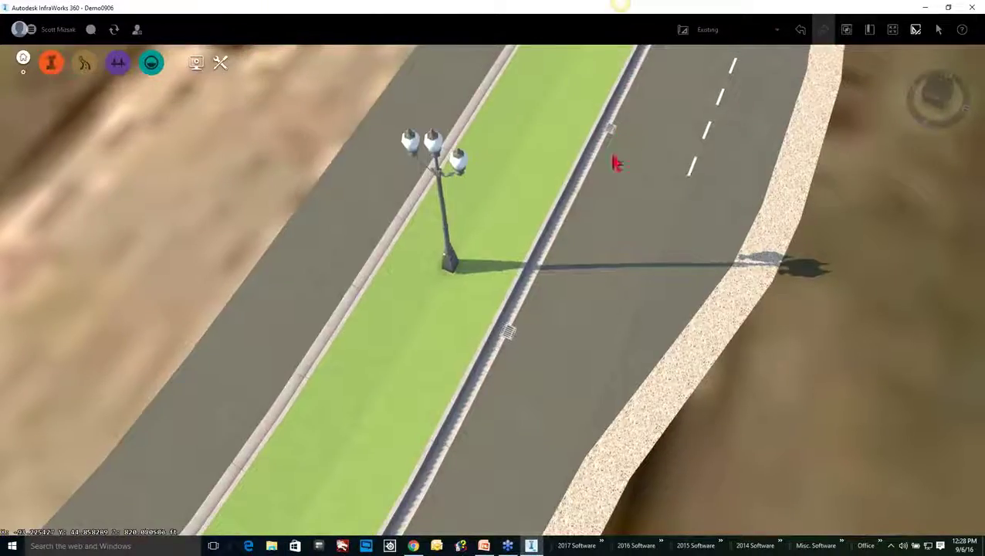
- Set the spacing of the street grates along the median's east gutter to 200 ft
left_click_drag(616, 161, 544, 325)
left_click(571, 257)
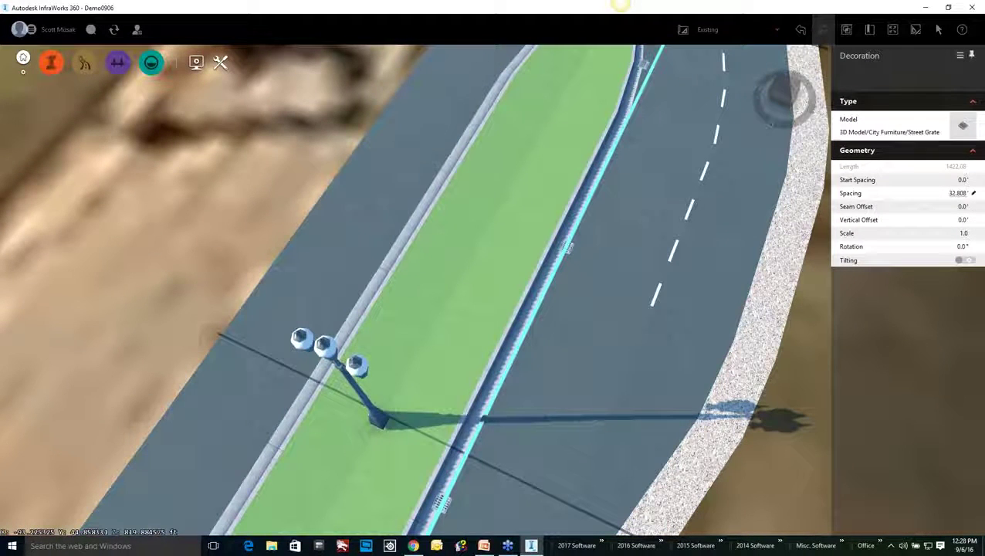
left_click(957, 193)
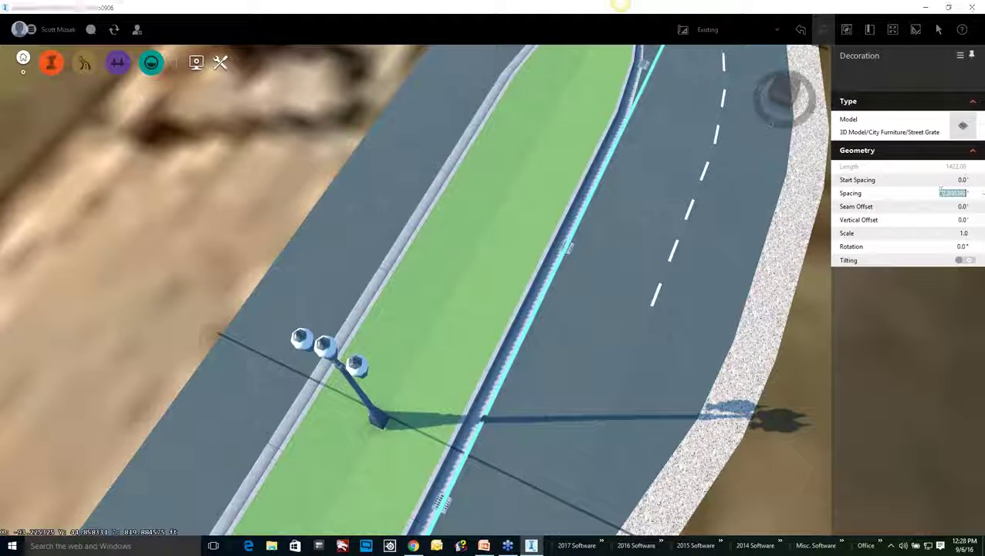
type("200'")
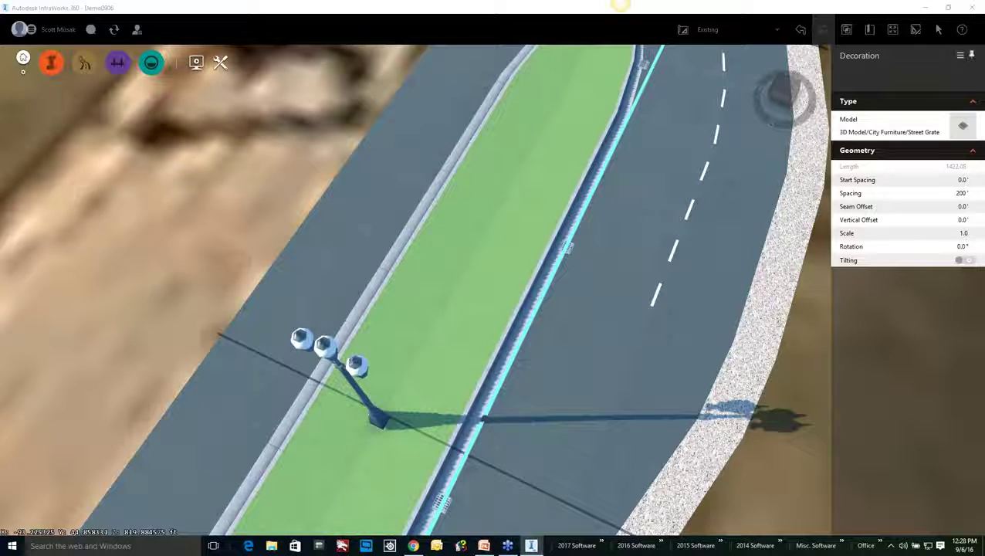
key("Return")
scroll(759, 197, "down", 3)
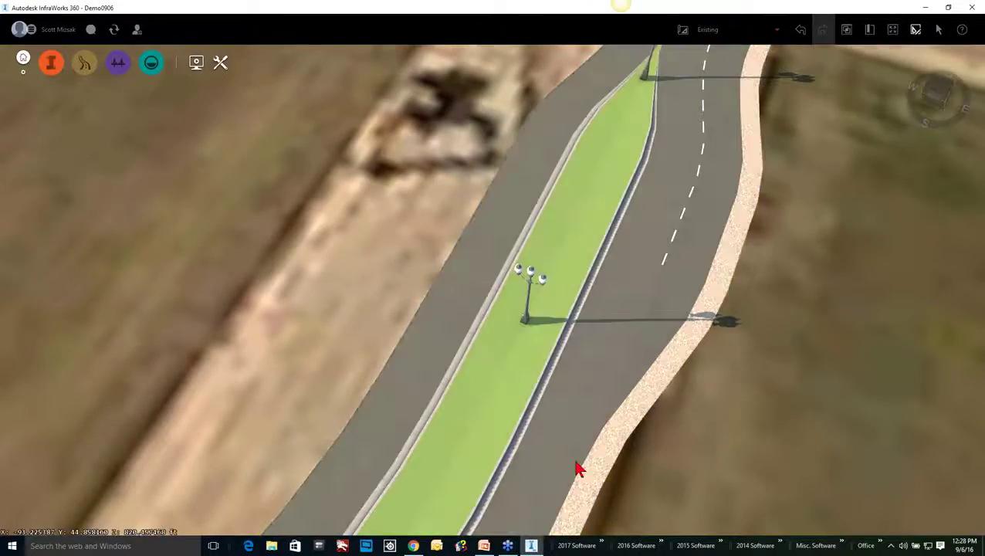
middle_click_drag(580, 469, 518, 315)
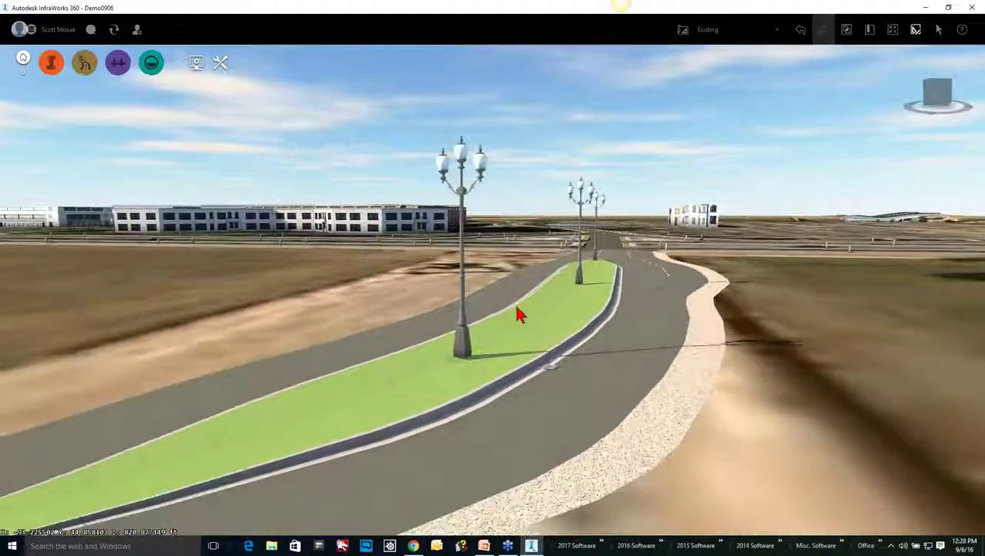
scroll(544, 362, "up", 3)
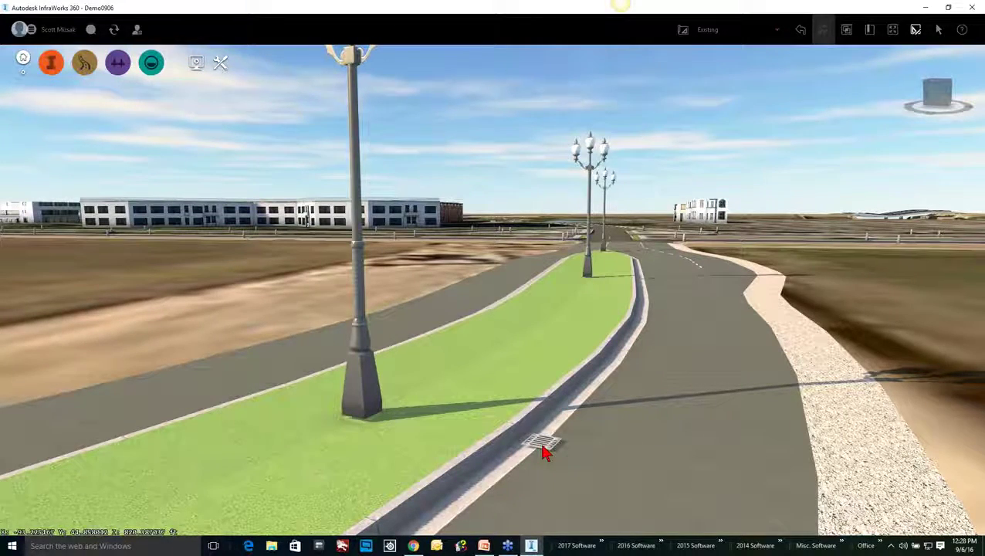
- Switch the model to the DividedHWY proposal and examine its divided road with grass median in 3D
scroll(523, 334, "down", 5)
left_click_drag(525, 332, 539, 486)
scroll(576, 363, "down", 4)
left_click_drag(562, 362, 607, 352)
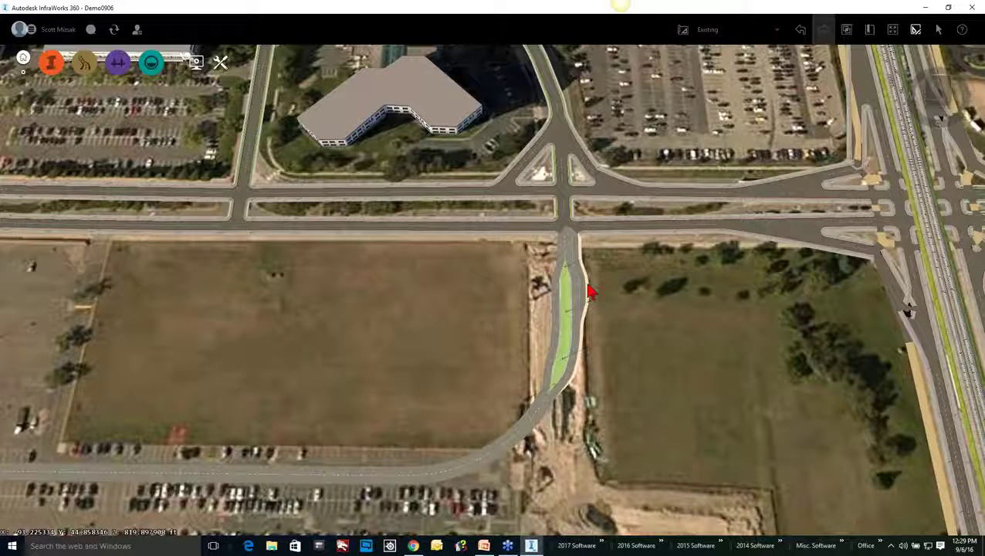
left_click(776, 34)
left_click(724, 63)
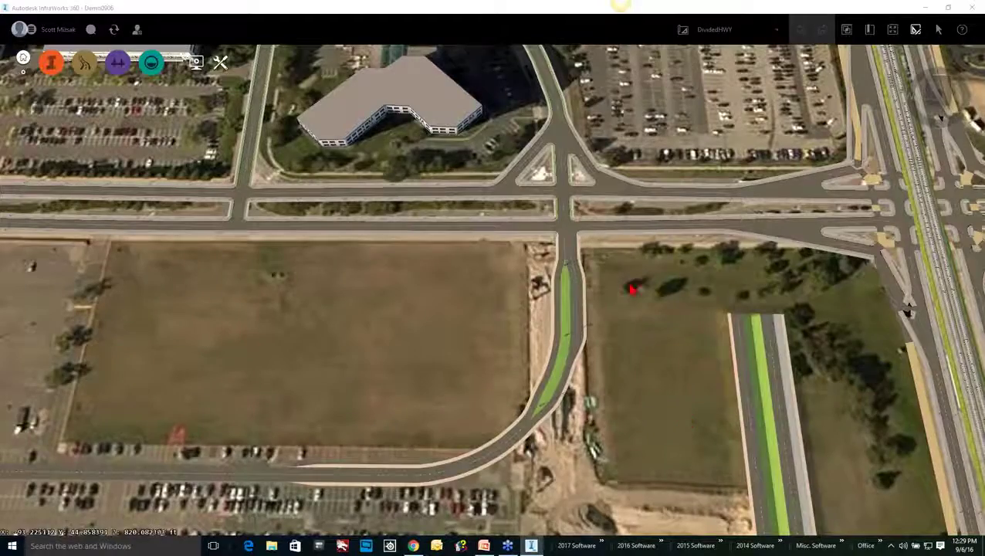
left_click_drag(670, 335, 623, 222)
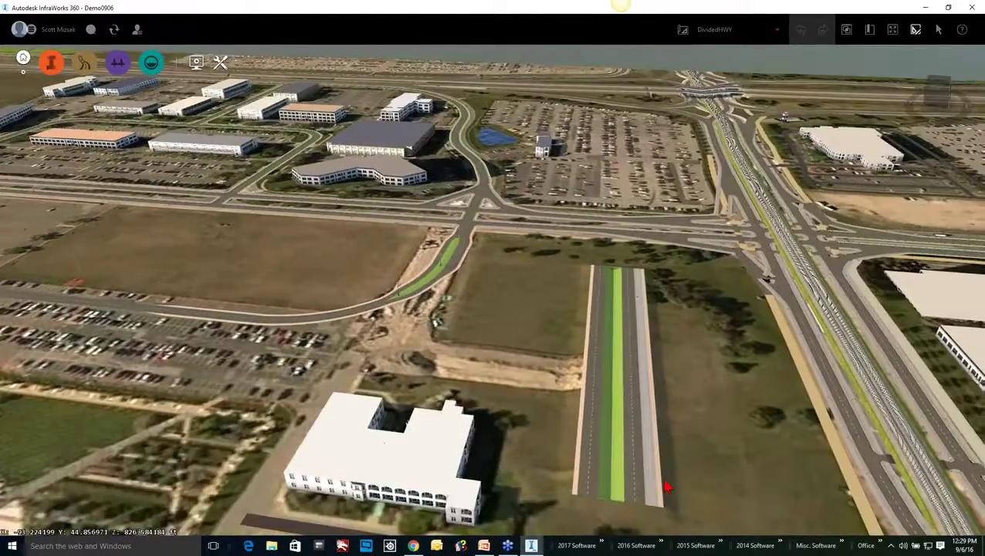
left_click_drag(664, 483, 646, 433)
scroll(616, 416, "up", 2)
scroll(618, 422, "up", 6)
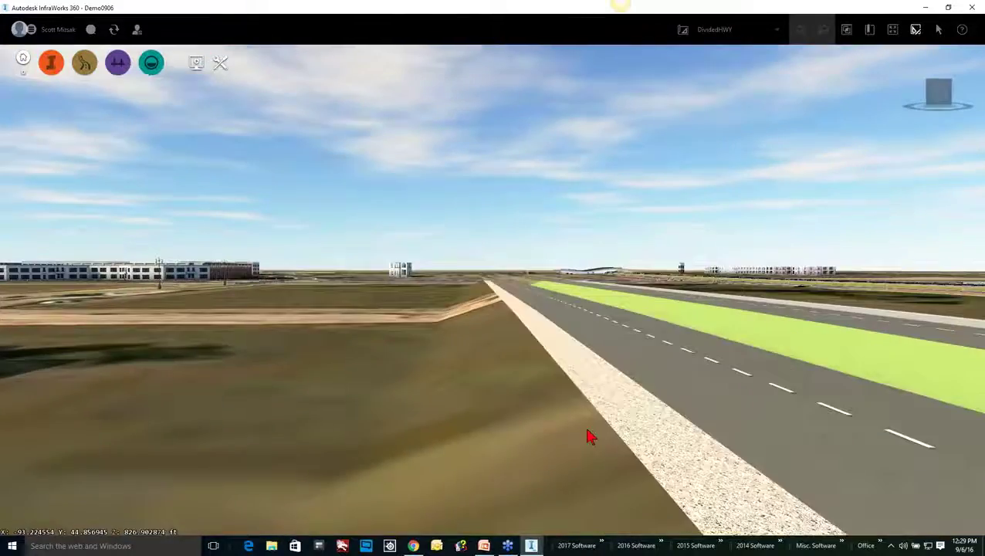
- Examine the properties of the divided road's sloped grass median, traffic lanes and gravel shoulder
left_click_drag(588, 437, 560, 442)
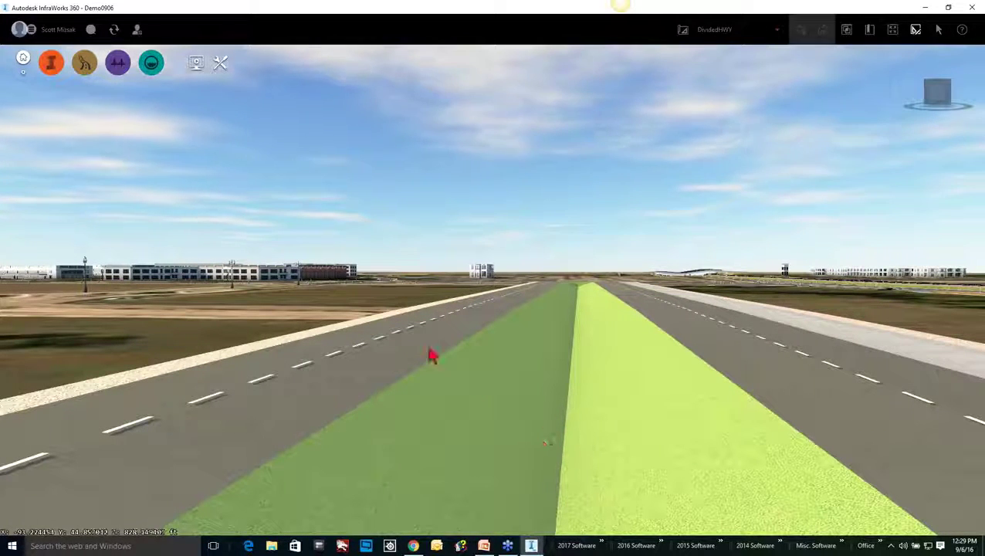
left_click_drag(585, 401, 582, 401)
left_click(582, 409)
left_click(583, 410)
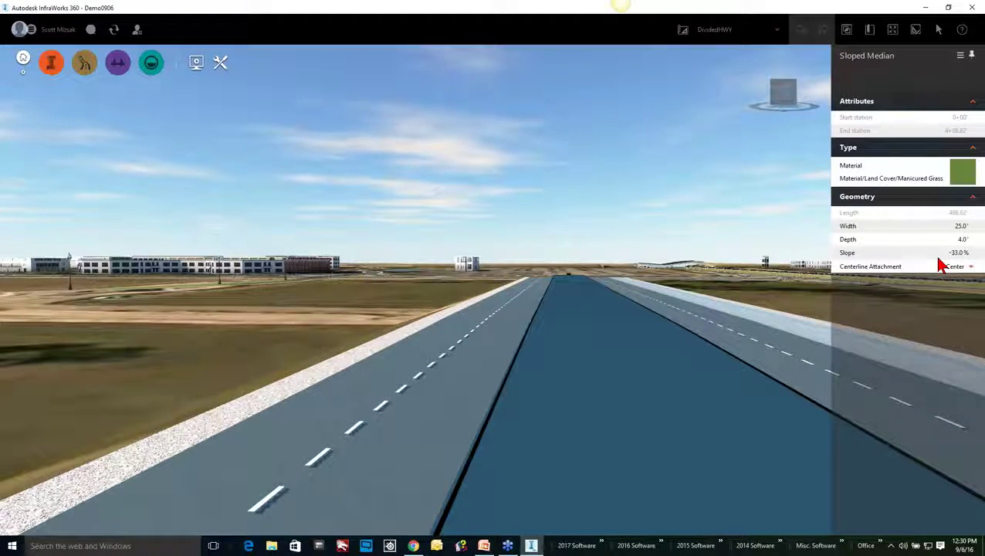
left_click(482, 396)
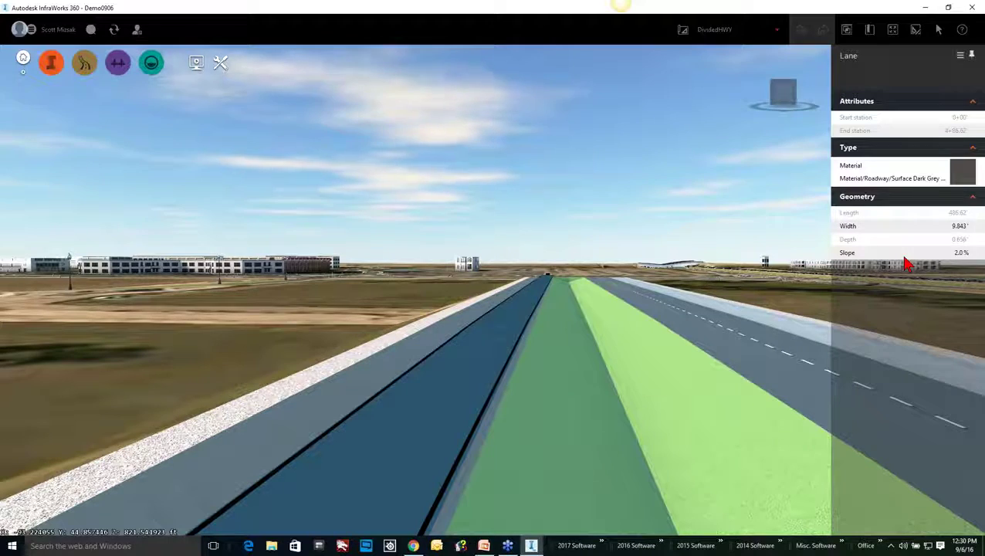
left_click(410, 355)
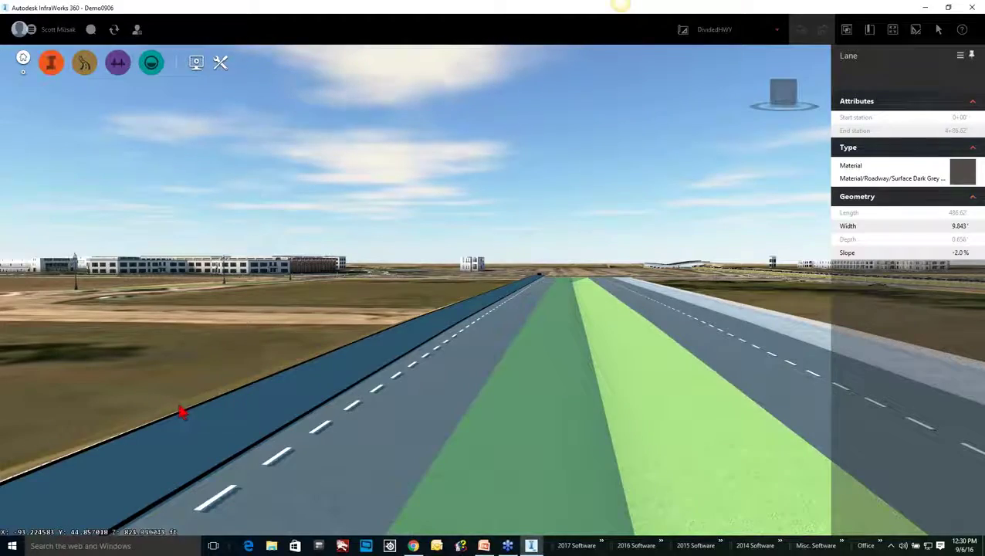
key("Escape")
left_click_drag(188, 417, 424, 453)
left_click(458, 440)
left_click(943, 225)
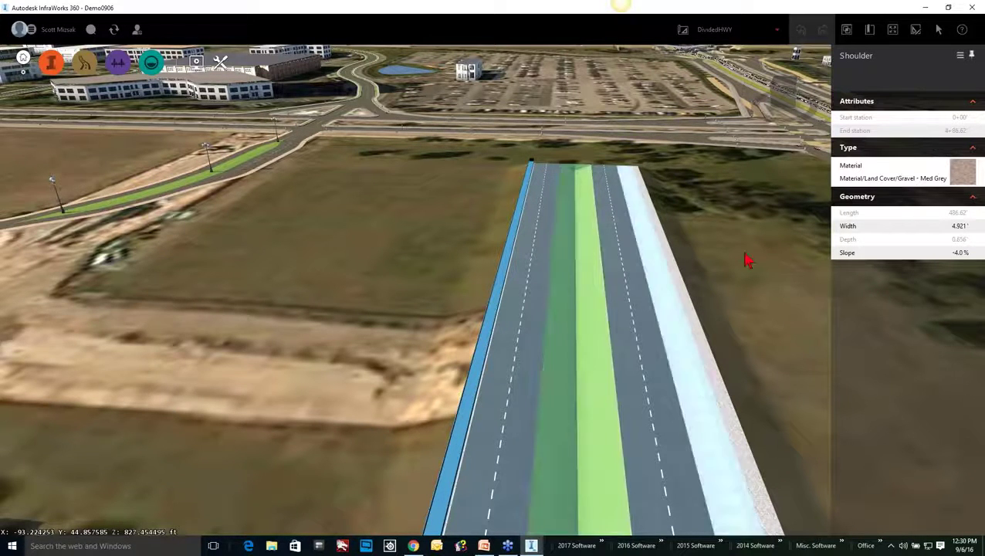
- Review the divided road's grading settings and deselect the road
left_click(590, 270)
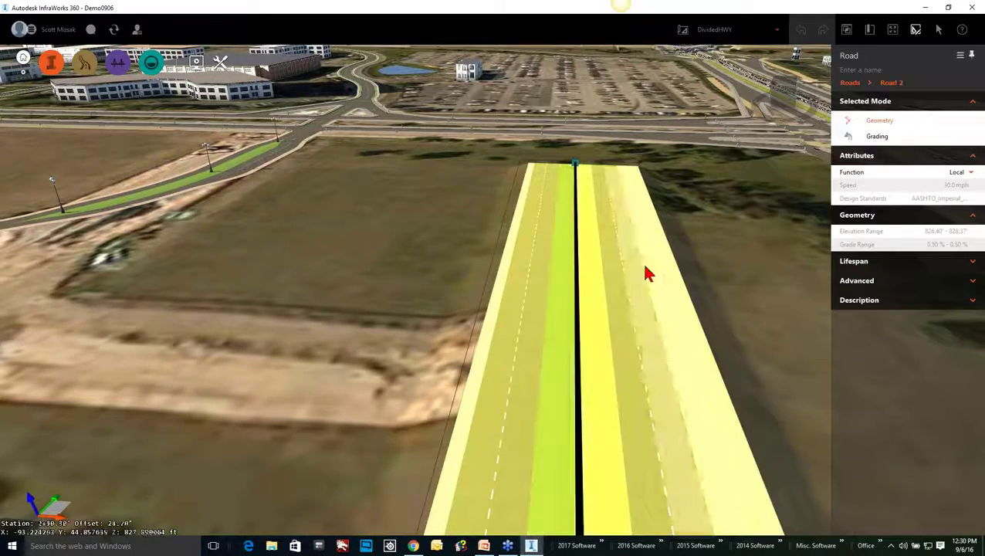
left_click(878, 137)
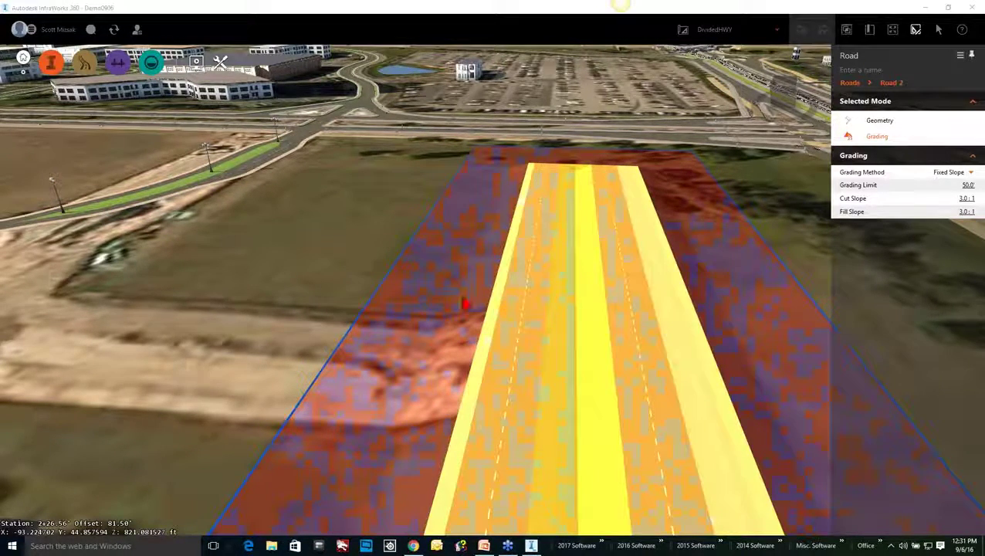
left_click(330, 245)
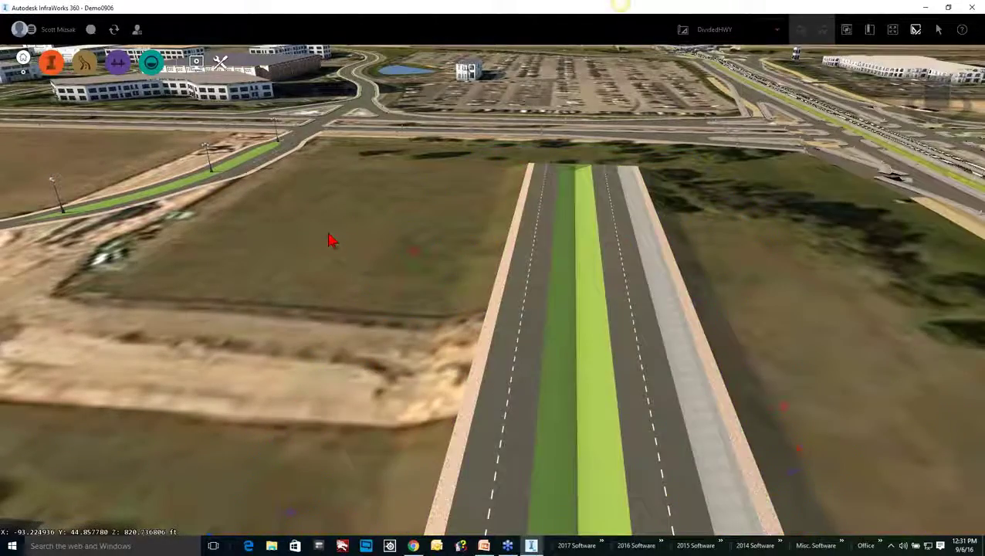
- Select the divided road in plan view and switch its editing mode from grading to geometry
scroll(328, 235, "down", 3)
left_click_drag(330, 250, 356, 350)
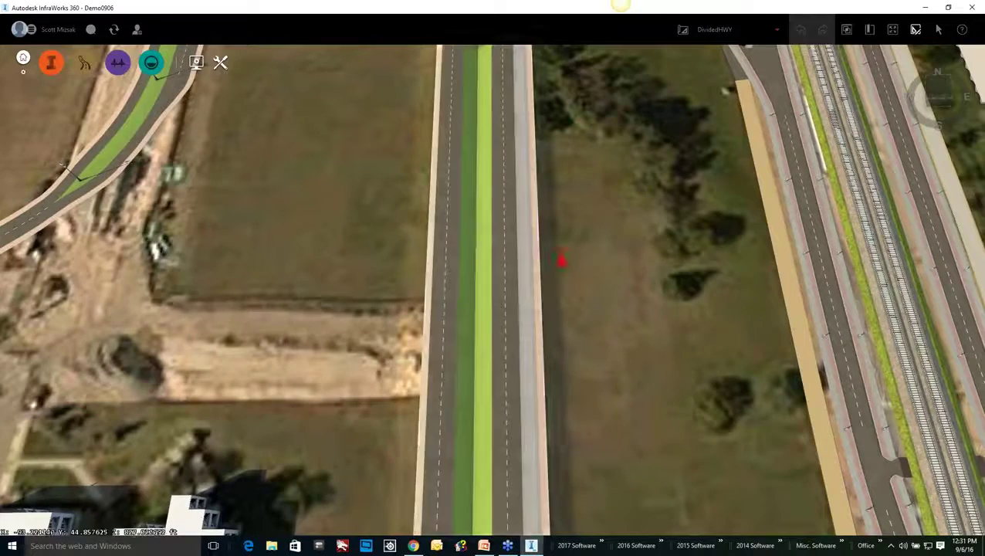
left_click(484, 288)
right_click(484, 286)
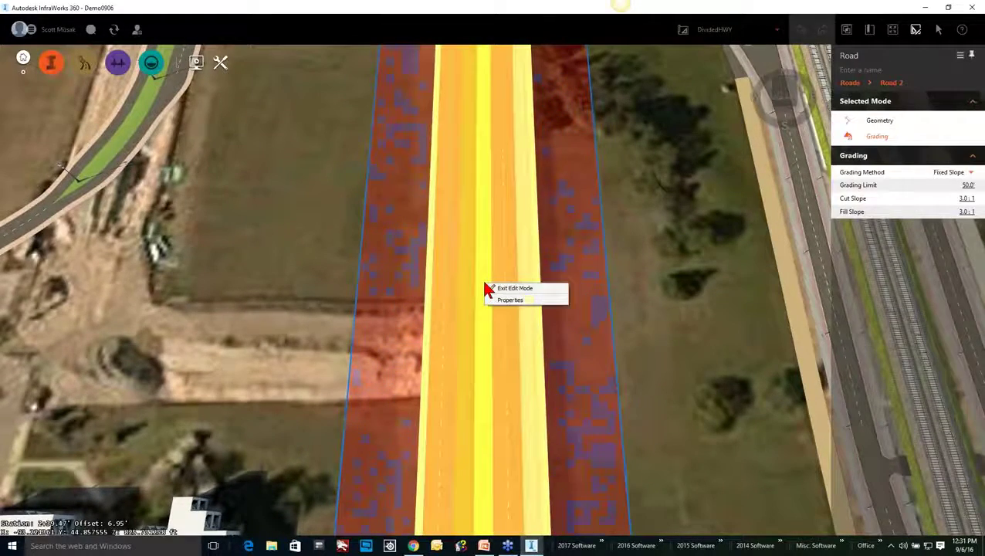
left_click(484, 272)
right_click(470, 244)
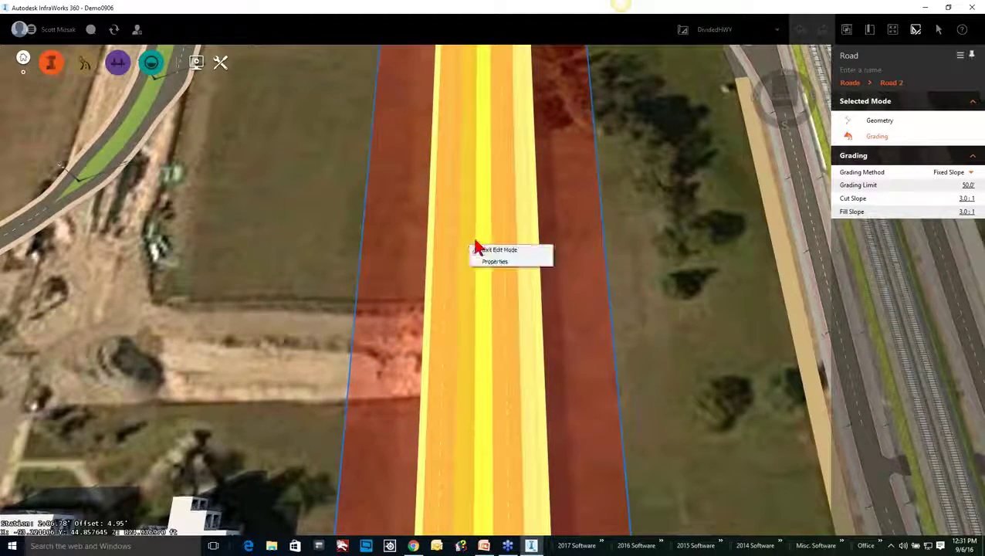
left_click(494, 285)
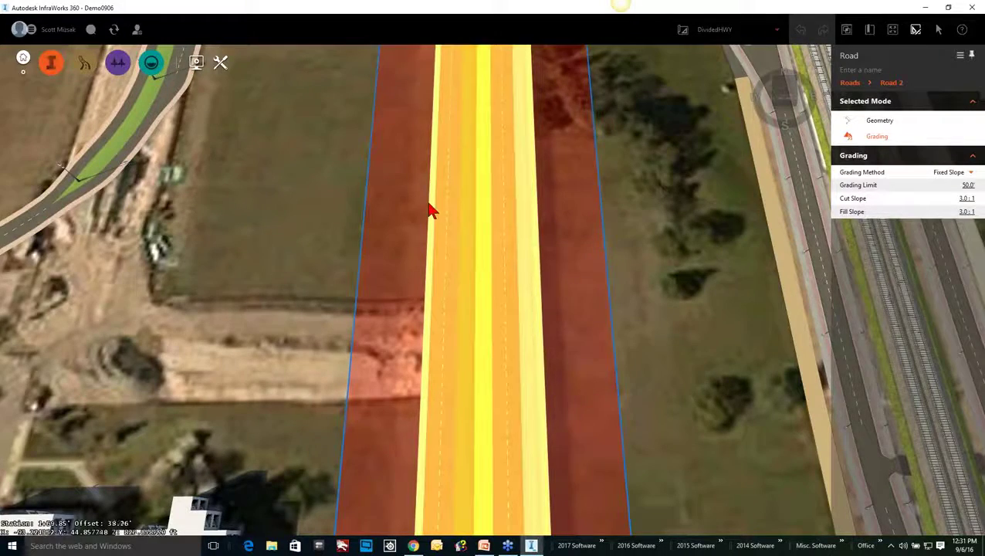
left_click(881, 127)
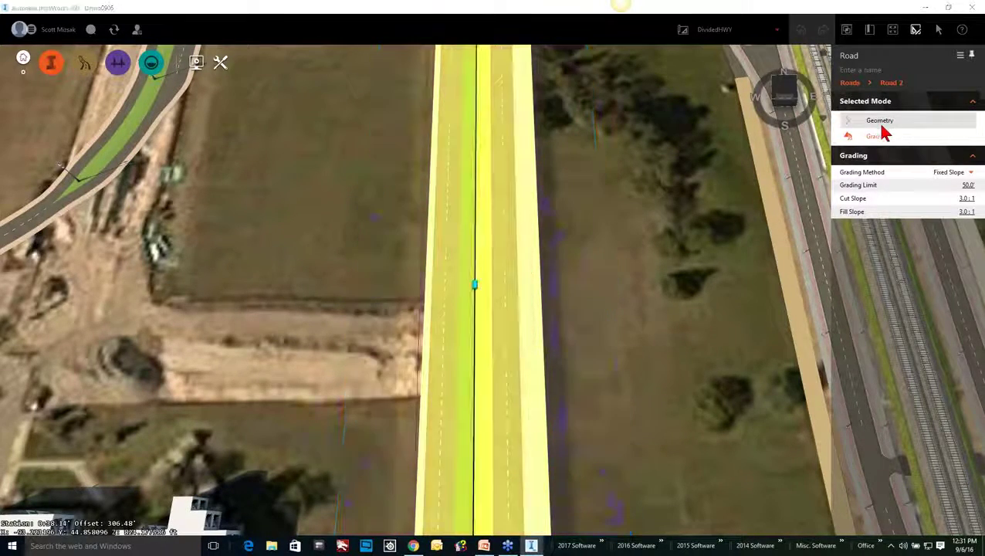
- Add a cross section of the divided road to the library with the name "Divided with bus lane"
right_click(501, 249)
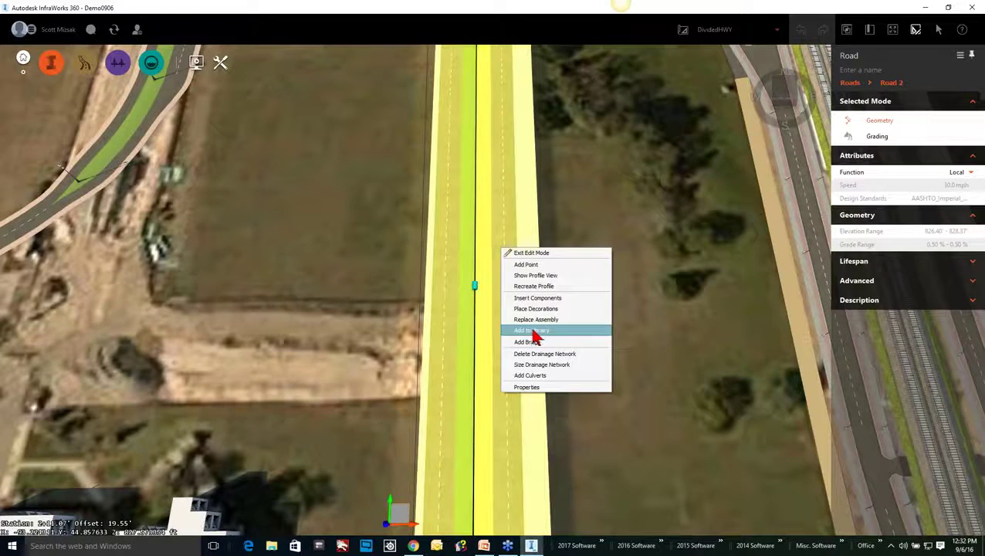
left_click(535, 332)
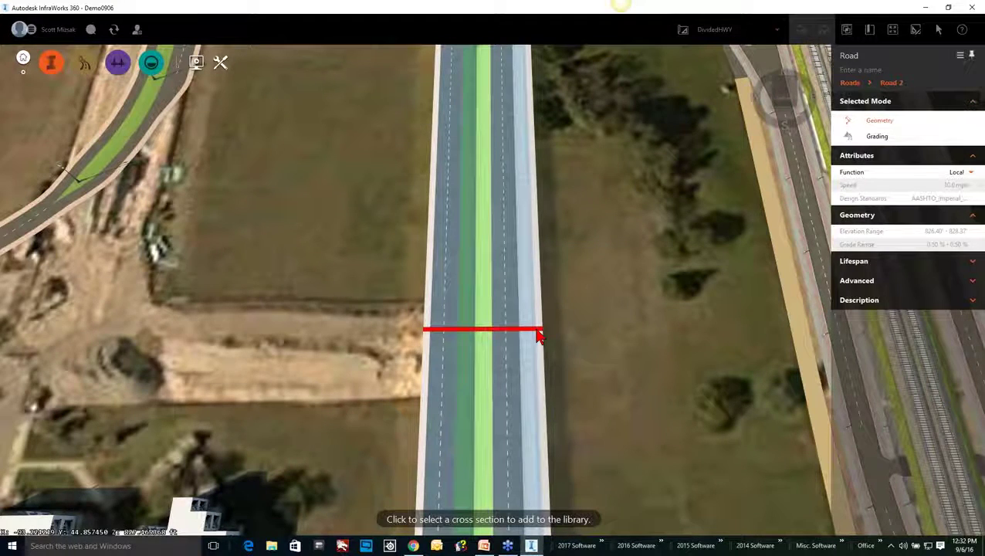
left_click(511, 166)
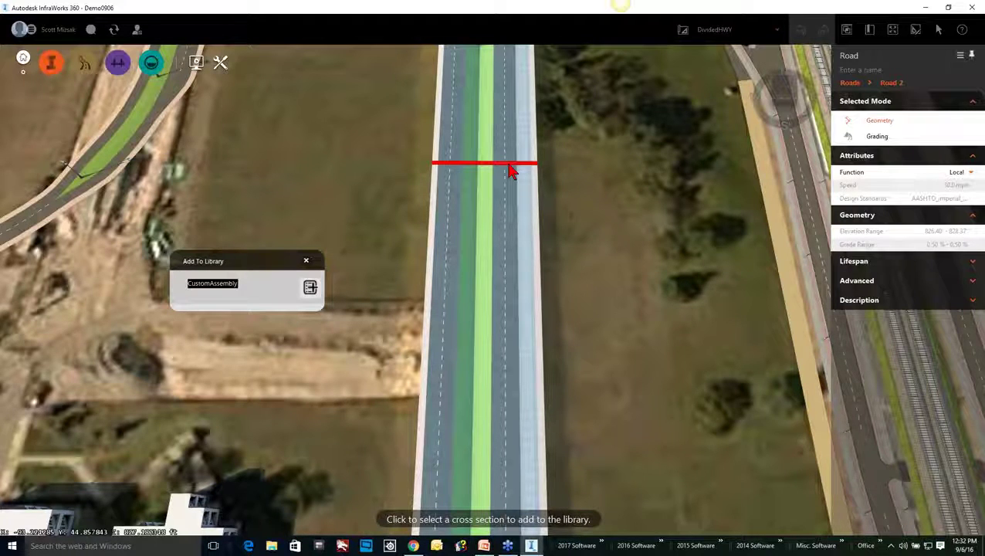
type("Divi")
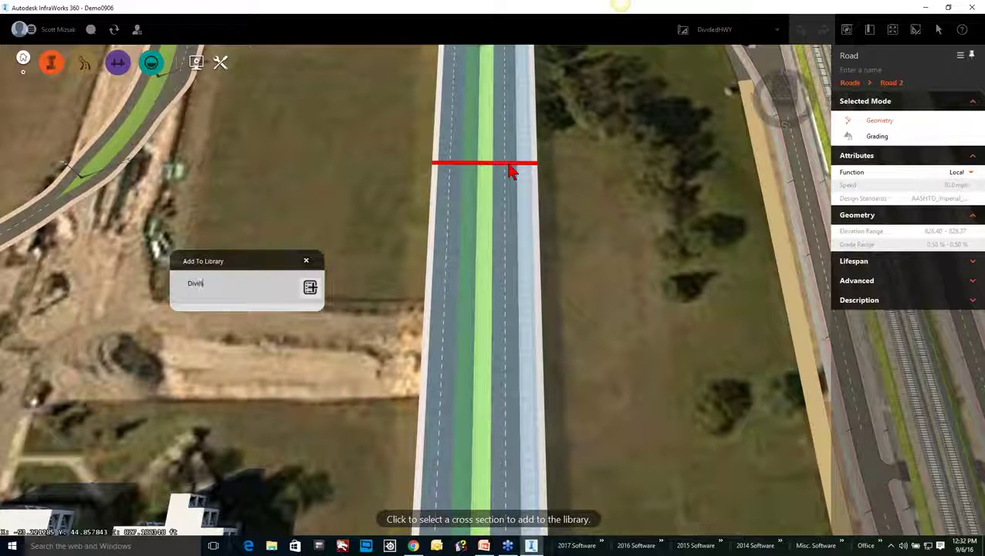
type("ded with bus lane")
left_click(517, 166)
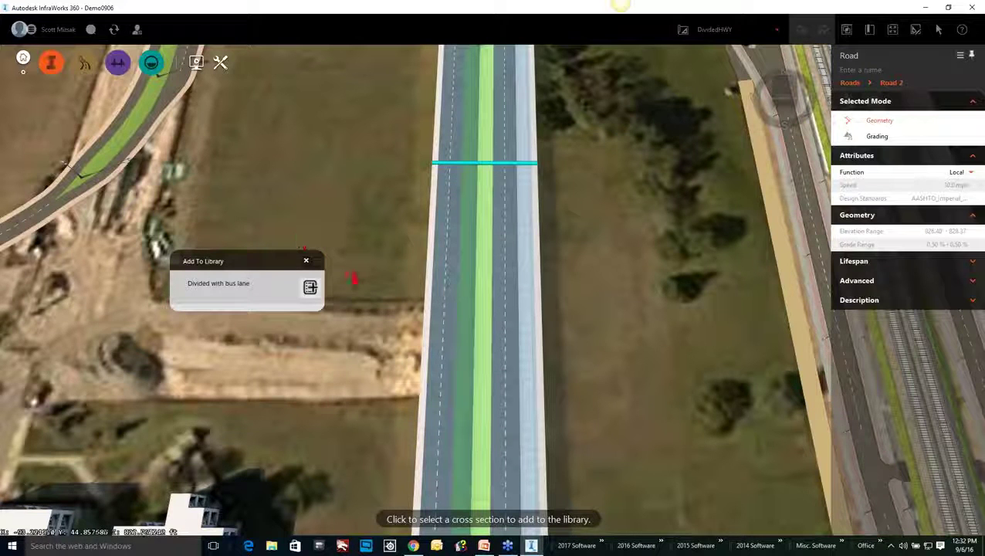
left_click(309, 288)
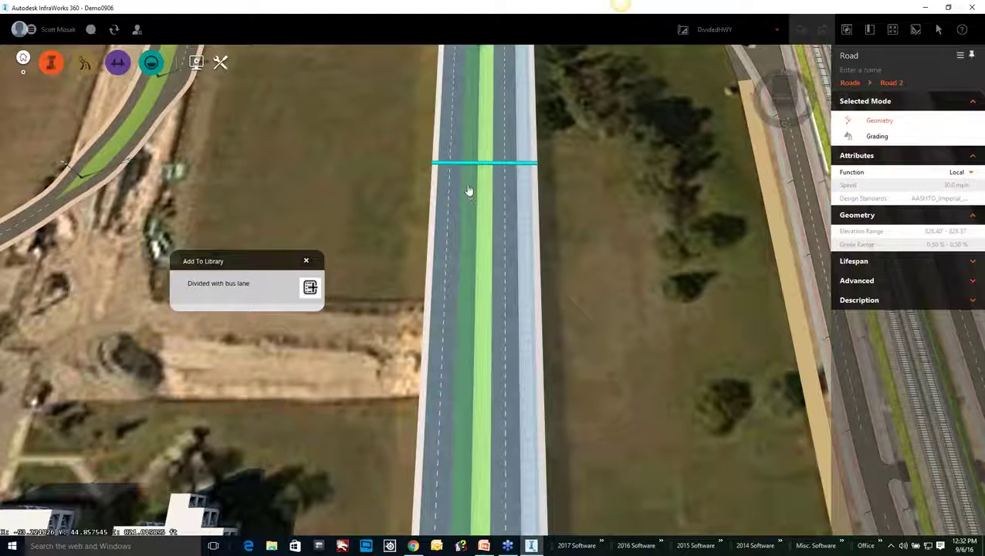
- Draw a north-south component road about 615 ft long across the existing local road, using the custom "Divided with bus lane" assembly
scroll(379, 215, "down", 5)
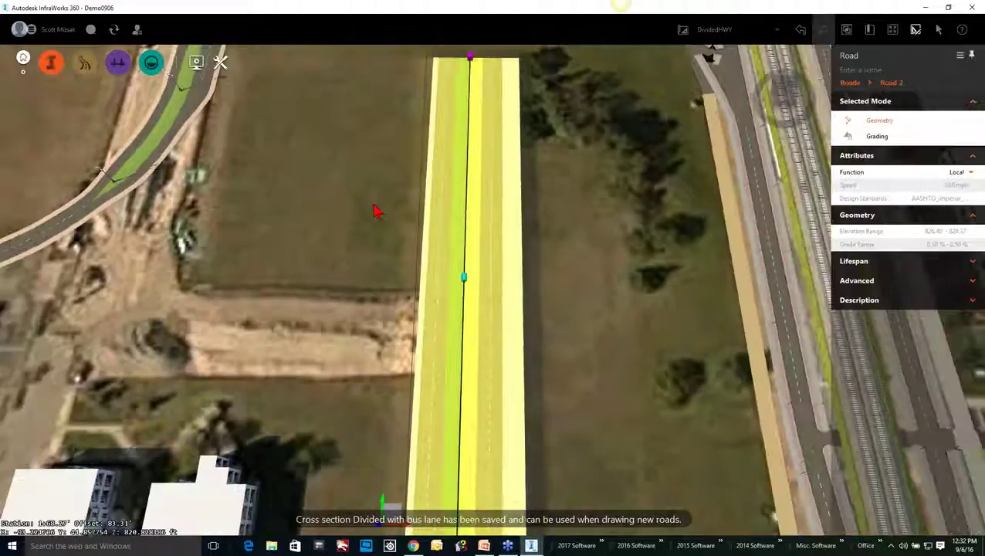
scroll(376, 215, "down", 3)
key("Escape")
left_click_drag(394, 265, 378, 242)
middle_click_drag(378, 242, 767, 269)
left_click(86, 65)
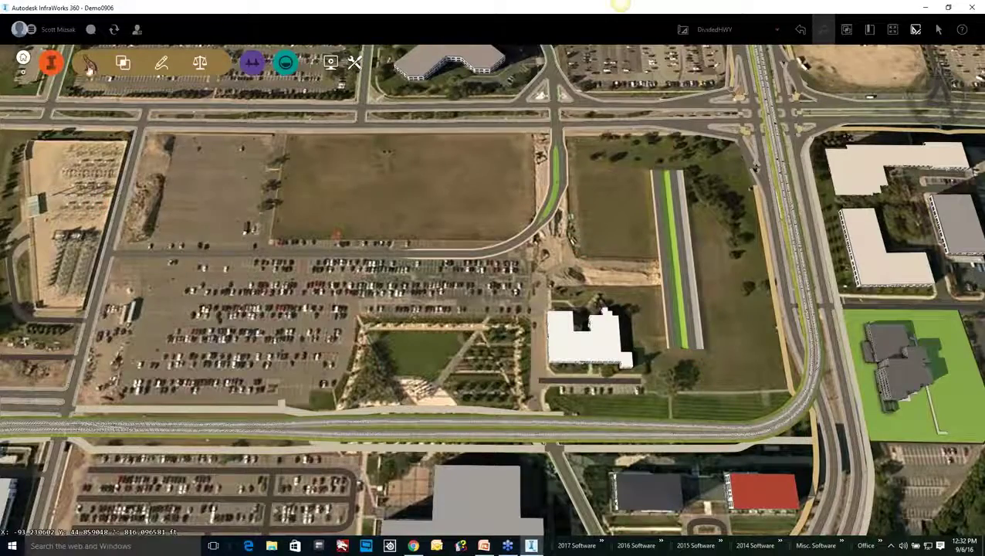
left_click(161, 63)
left_click(36, 102)
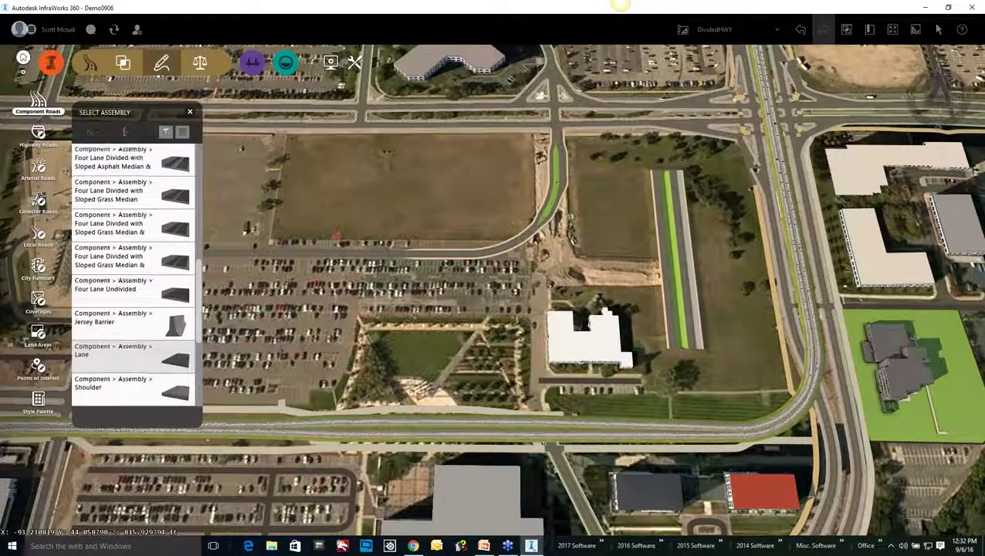
type("div")
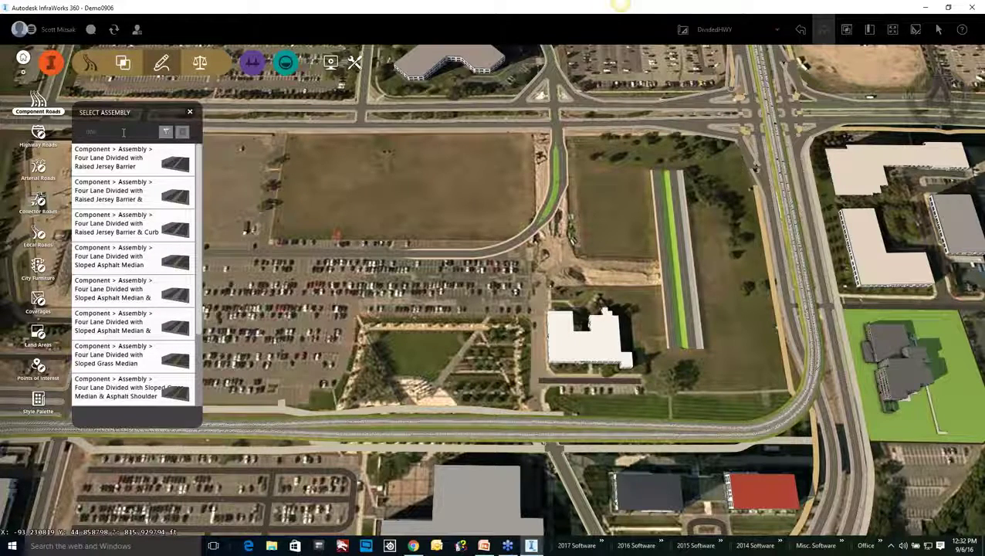
type("ided with bus")
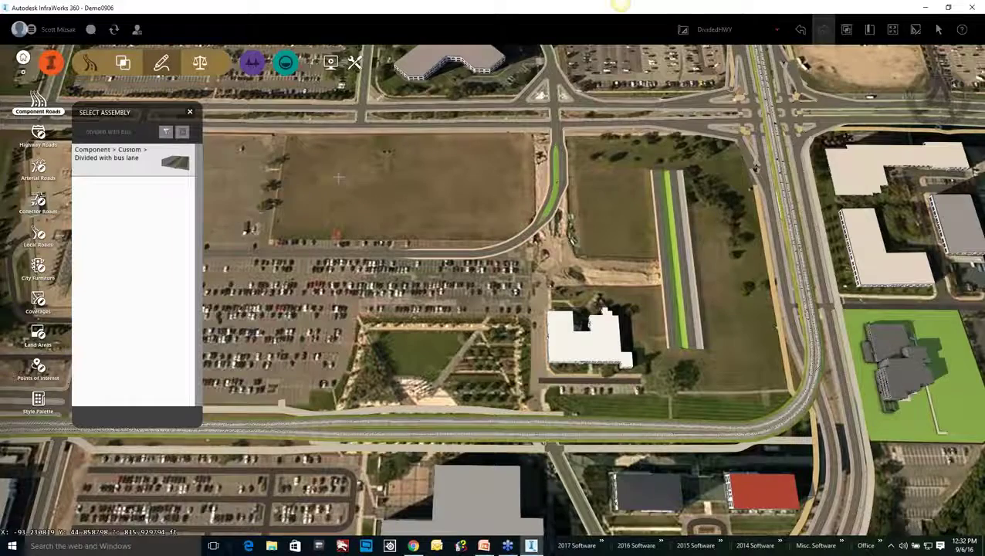
left_click(413, 144)
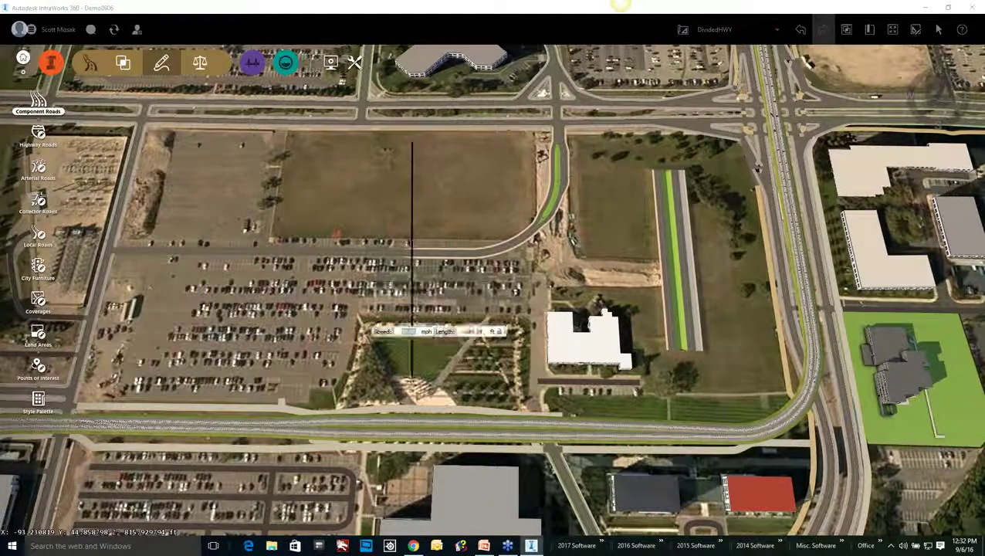
double_click(414, 365)
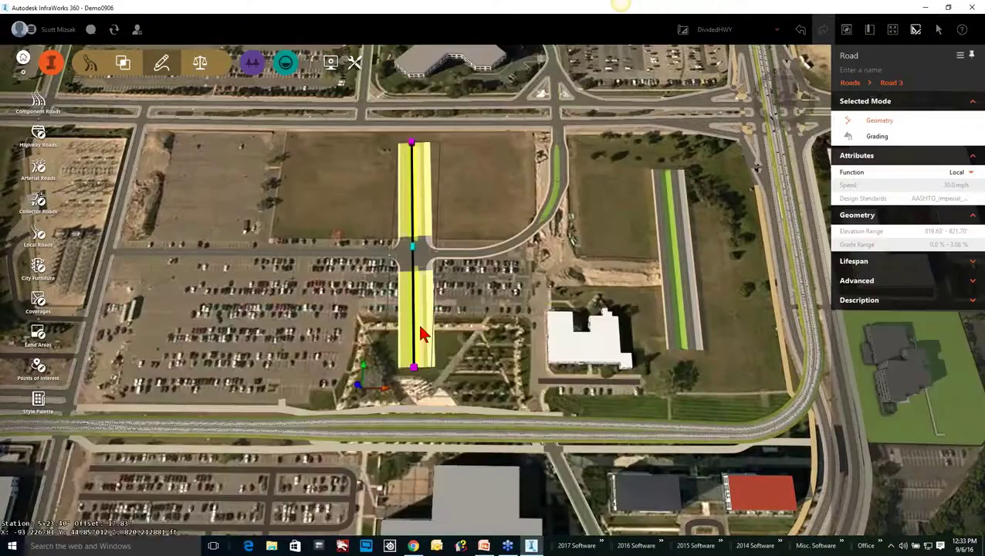
- Examine the intersection between the new divided road and the existing local road in 3D and from above
left_click_drag(422, 330, 395, 224)
scroll(442, 247, "up", 2)
scroll(441, 247, "up", 5)
left_click_drag(438, 251, 381, 299)
key("Escape")
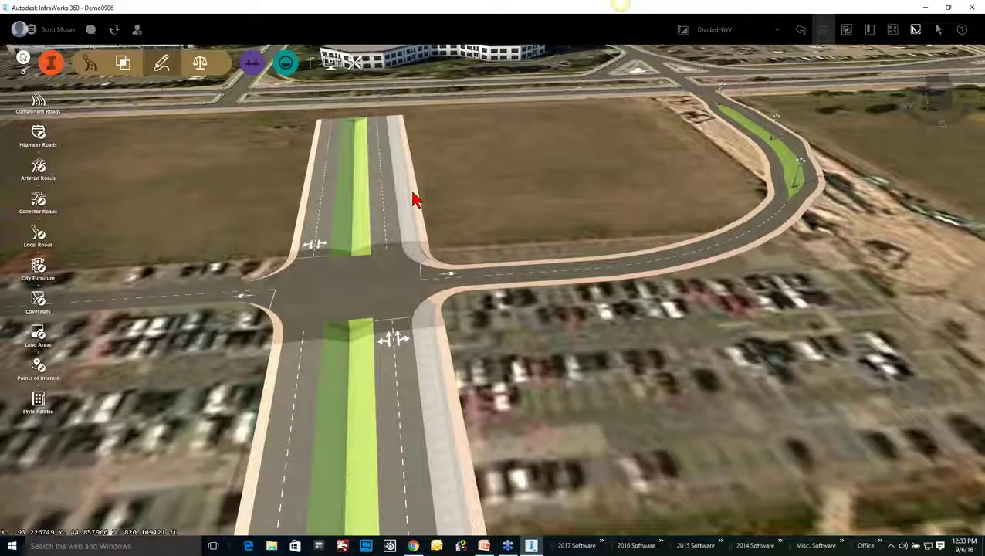
left_click_drag(413, 192, 399, 280)
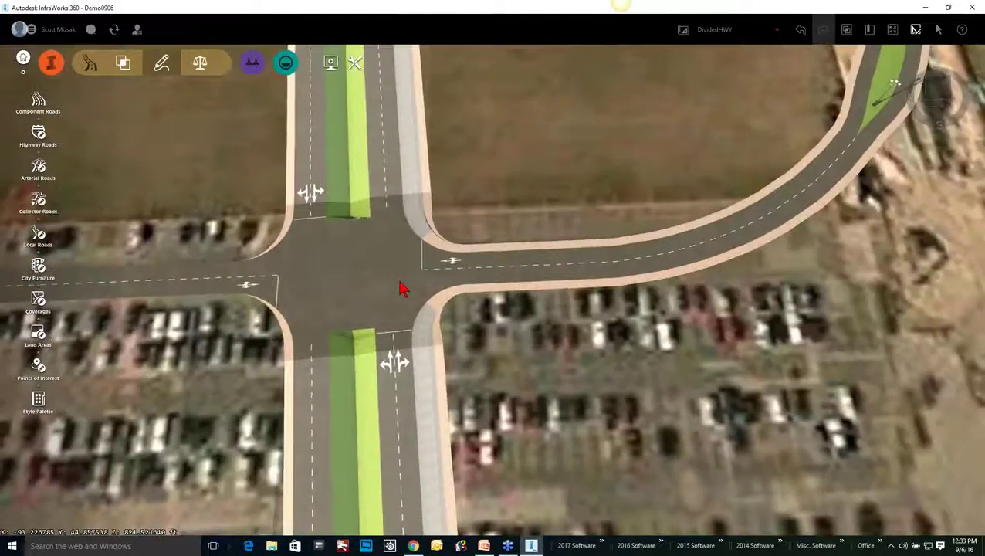
scroll(394, 284, "down", 2)
scroll(394, 293, "down", 2)
- Inspect the properties of the new road's sloped median, east lane and light grey shoulder
left_click(385, 438)
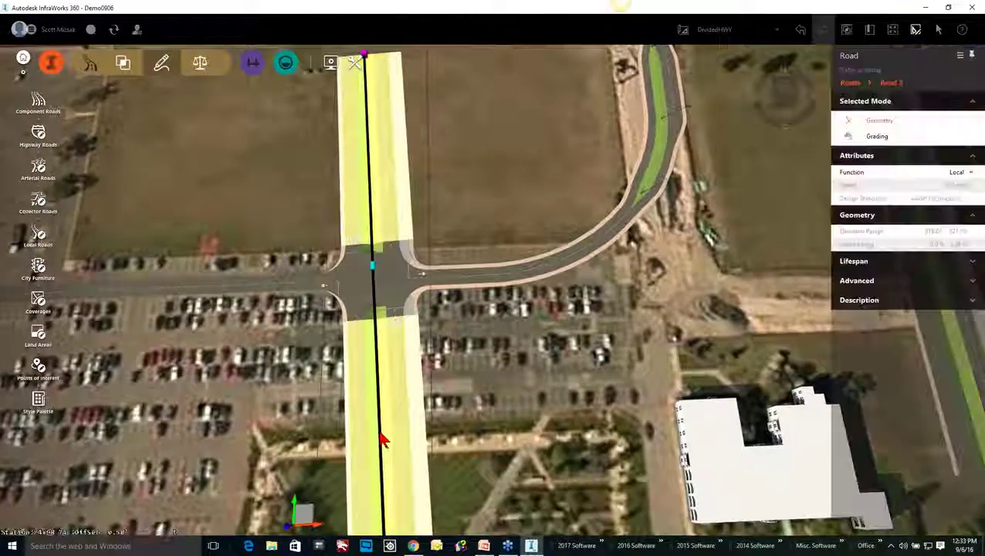
left_click(385, 438)
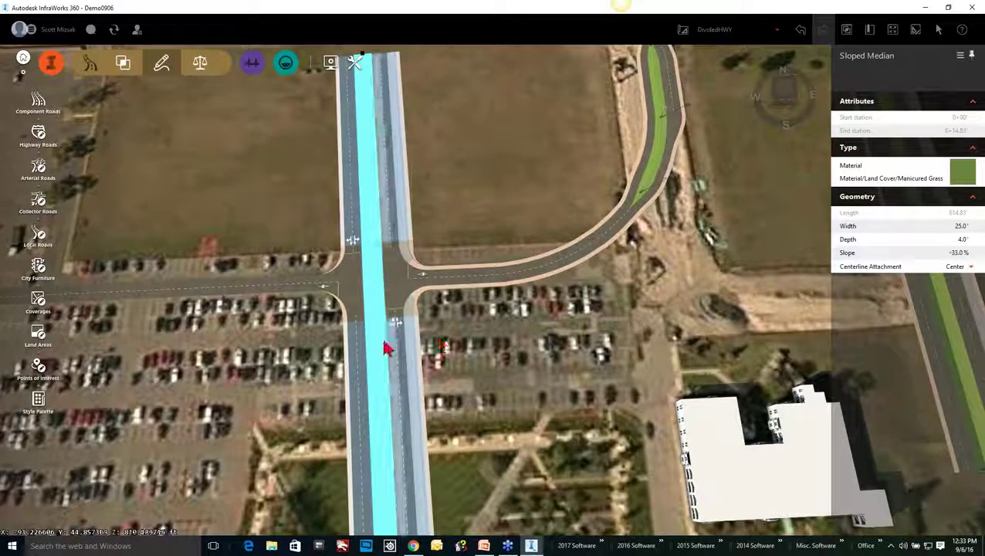
left_click(403, 384)
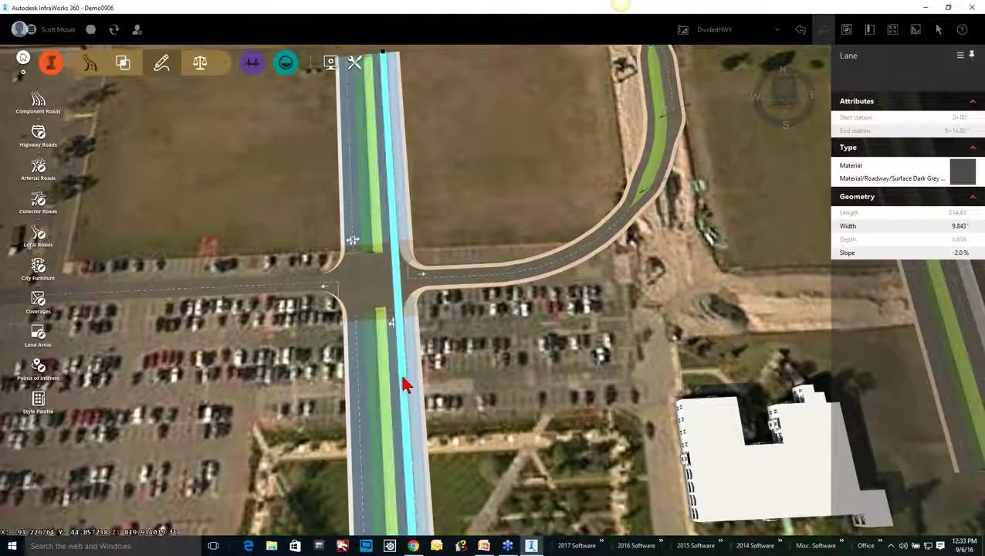
left_click(408, 378)
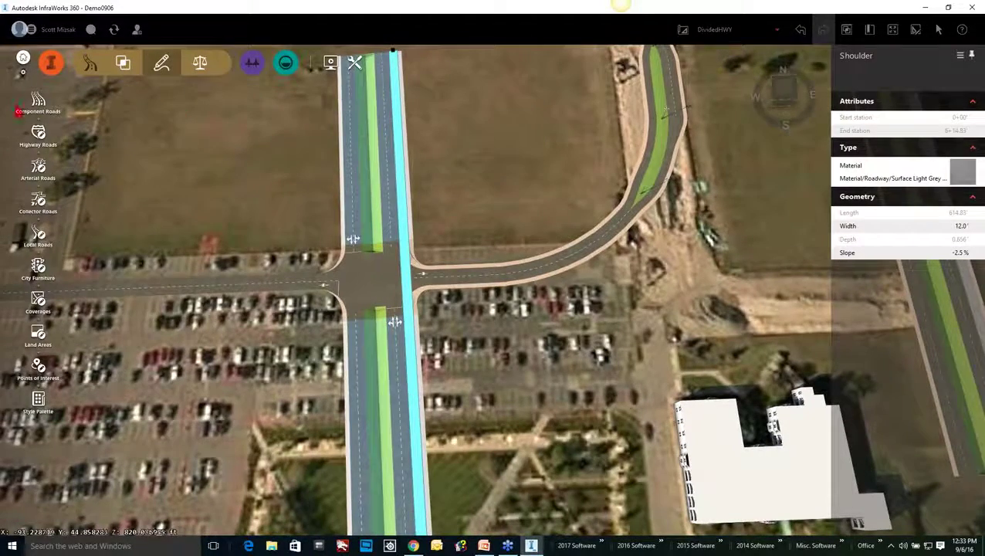
- Draw a component road about 468 ft long east of the new divided road, using the Bridge Four Lane Barrier assembly
left_click(38, 101)
scroll(151, 224, "up", 5)
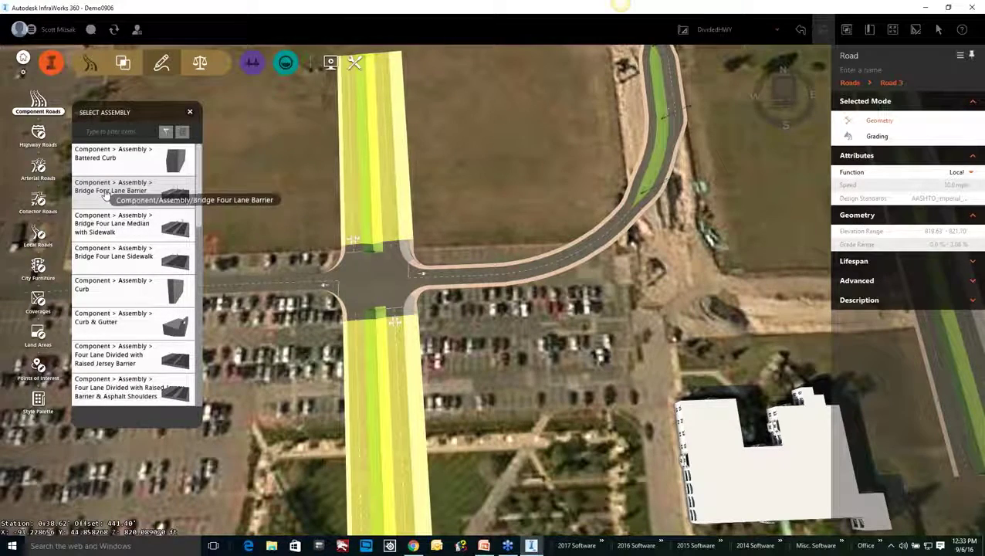
left_click(553, 80)
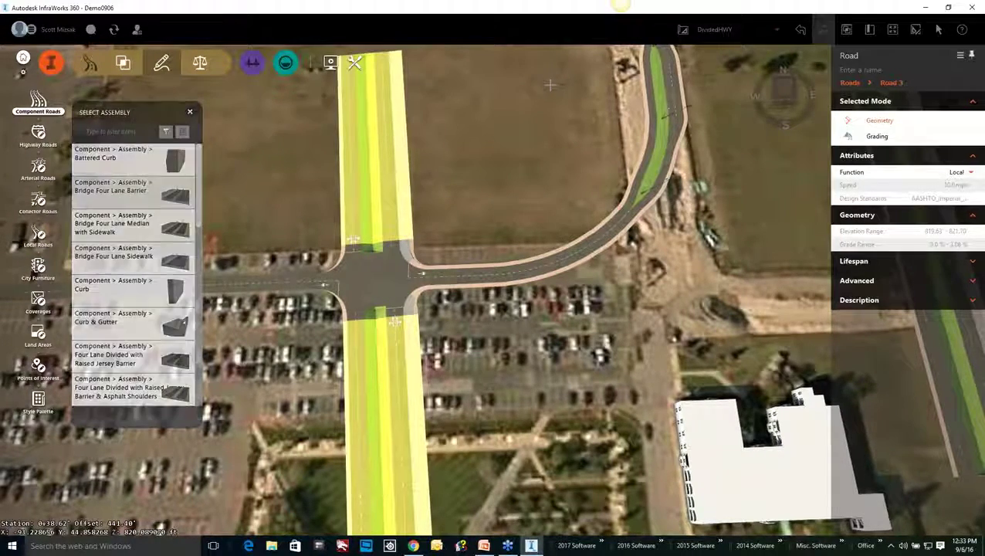
double_click(583, 446)
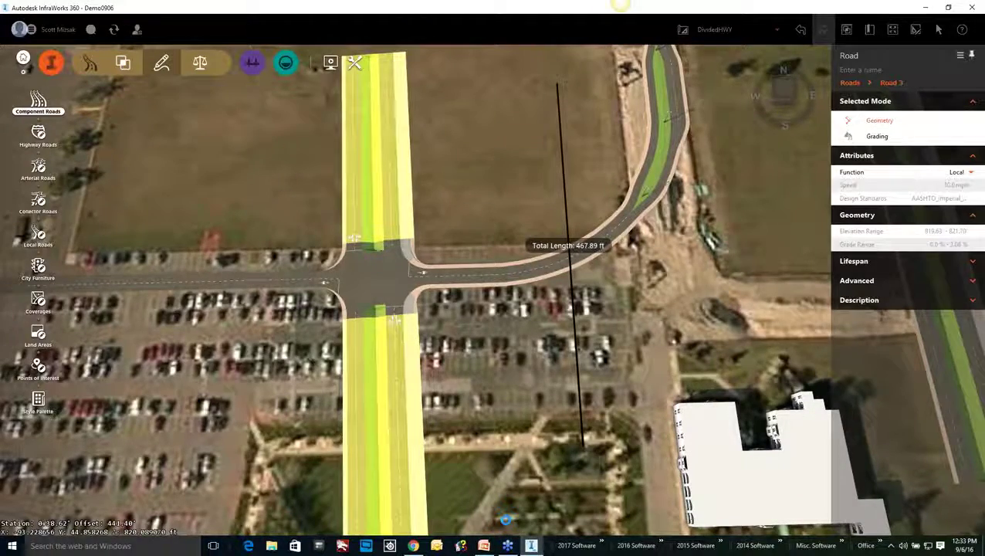
- Inspect the properties of the bridge road's two west lanes and the light pole decoration along its east side
scroll(552, 166, "up", 2)
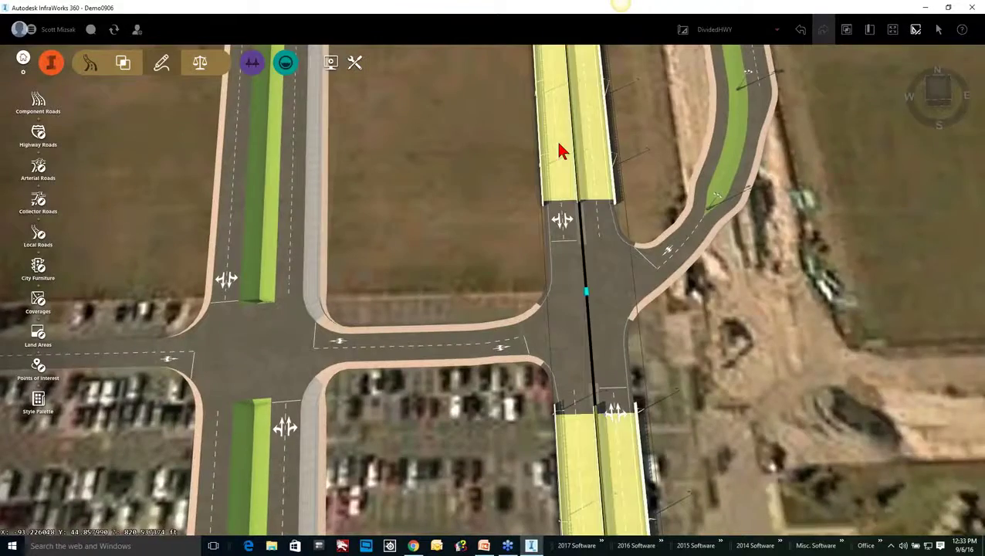
left_click(561, 150)
left_click(563, 150)
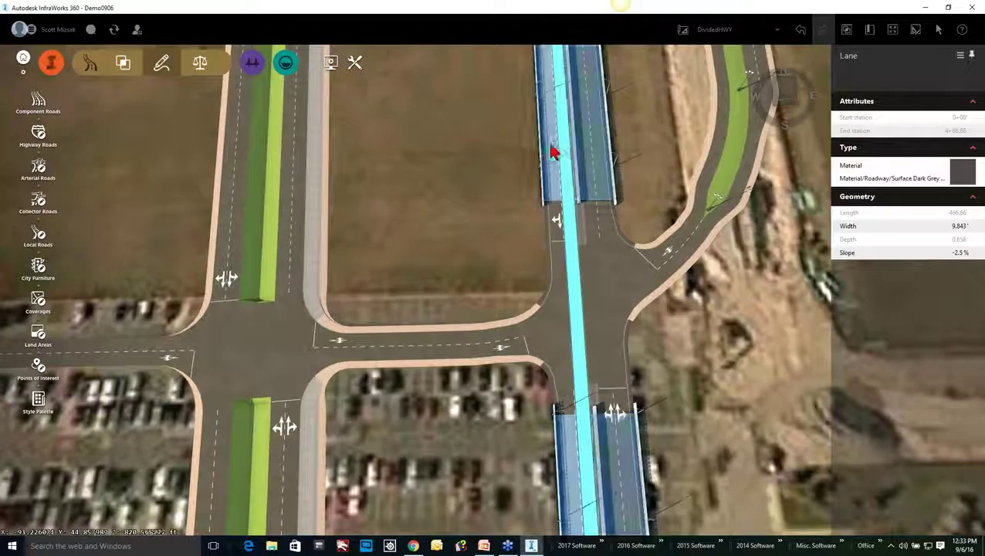
left_click(547, 150)
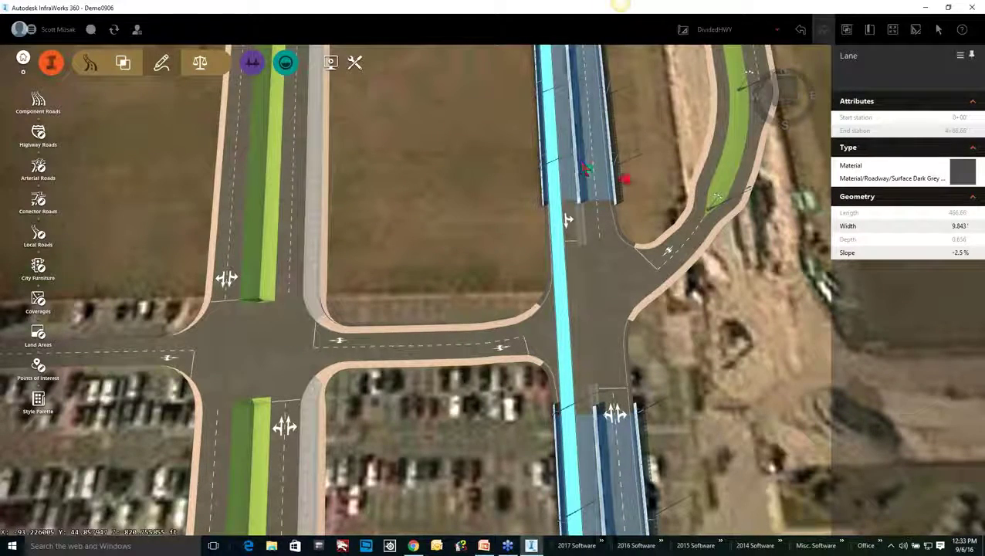
scroll(615, 166, "up", 4)
middle_click_drag(617, 163, 569, 137)
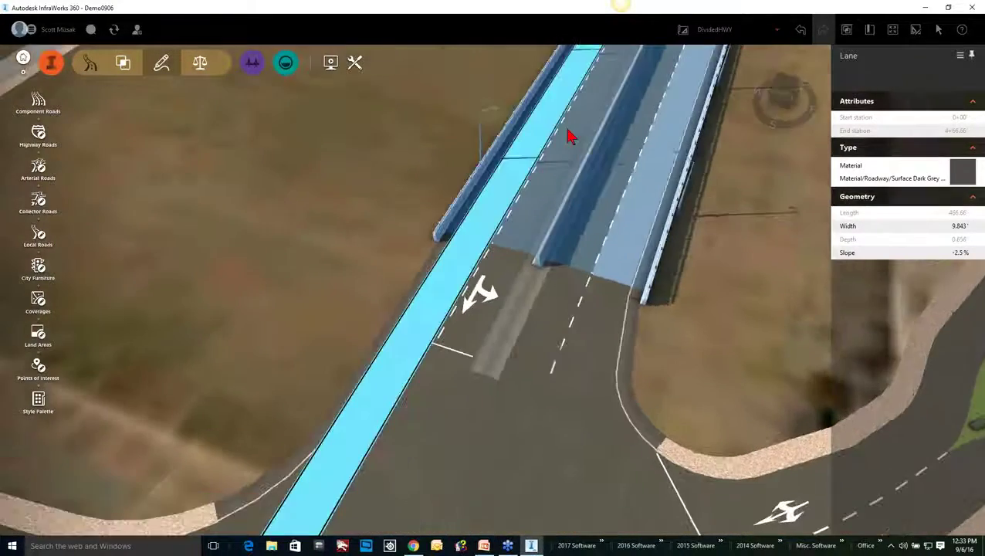
left_click(686, 199)
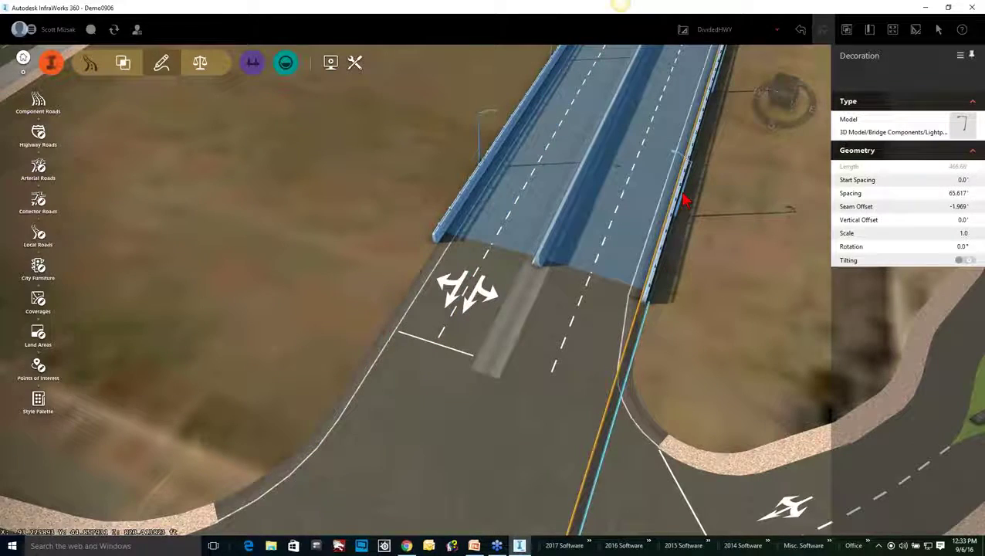
left_click(686, 199)
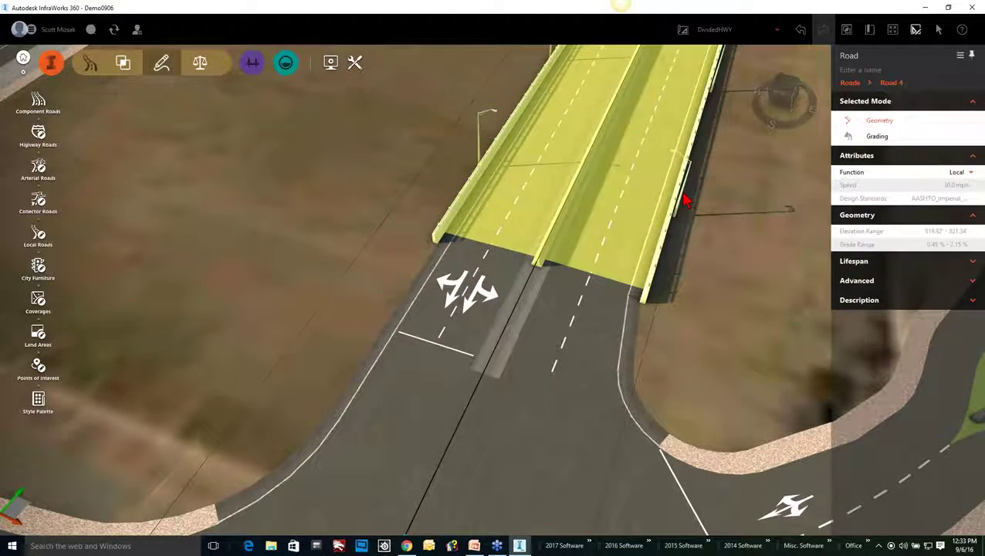
left_click(686, 199)
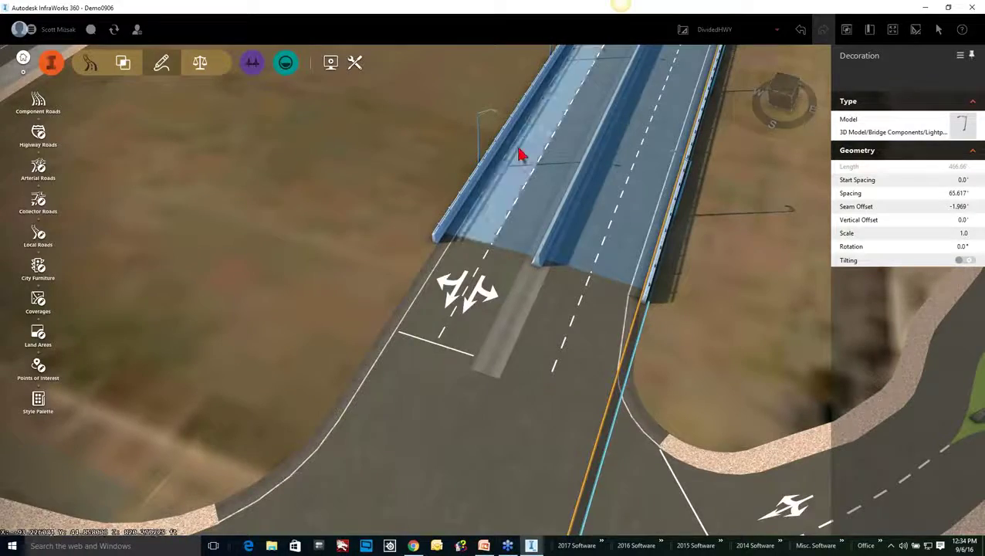
scroll(521, 153, "down", 5)
scroll(583, 174, "down", 5)
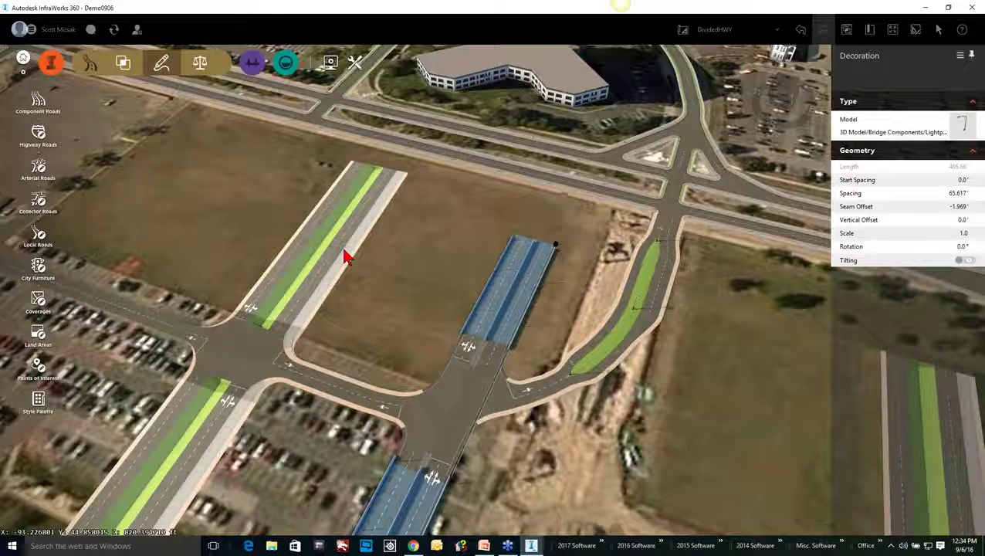
mouse_move(483, 549)
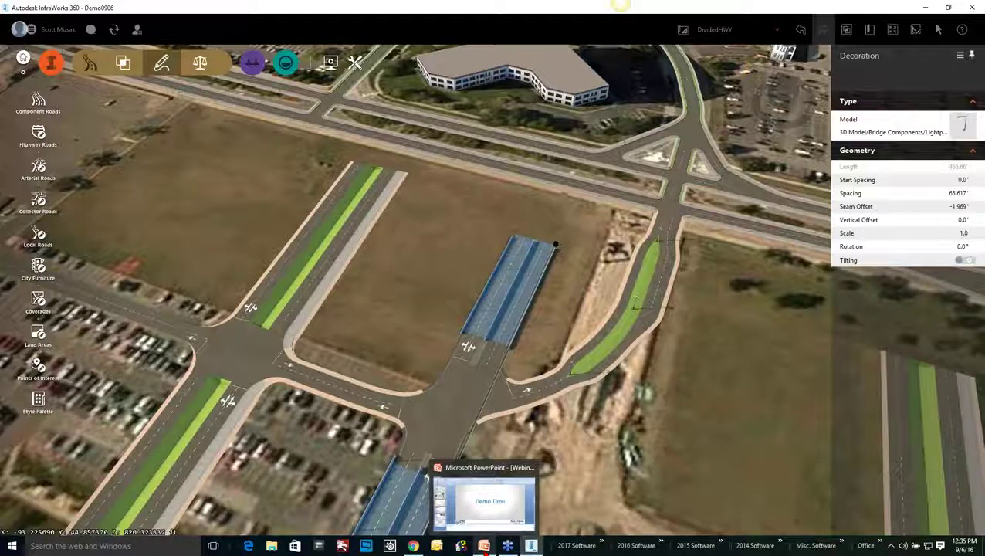
- Replace the light grey shoulder on the divided road's east side with a Jersey Barrier component
scroll(319, 280, "up", 3)
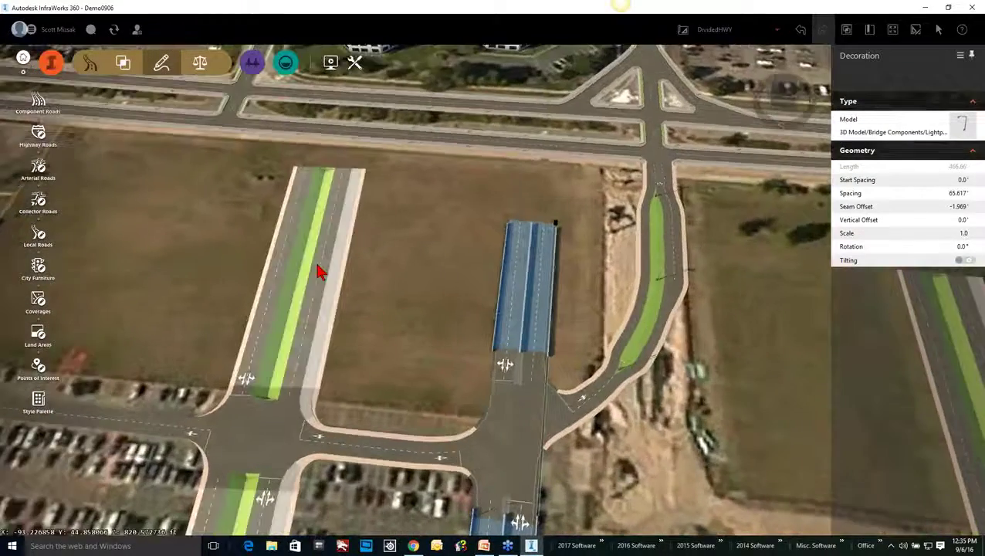
scroll(319, 334, "up", 3)
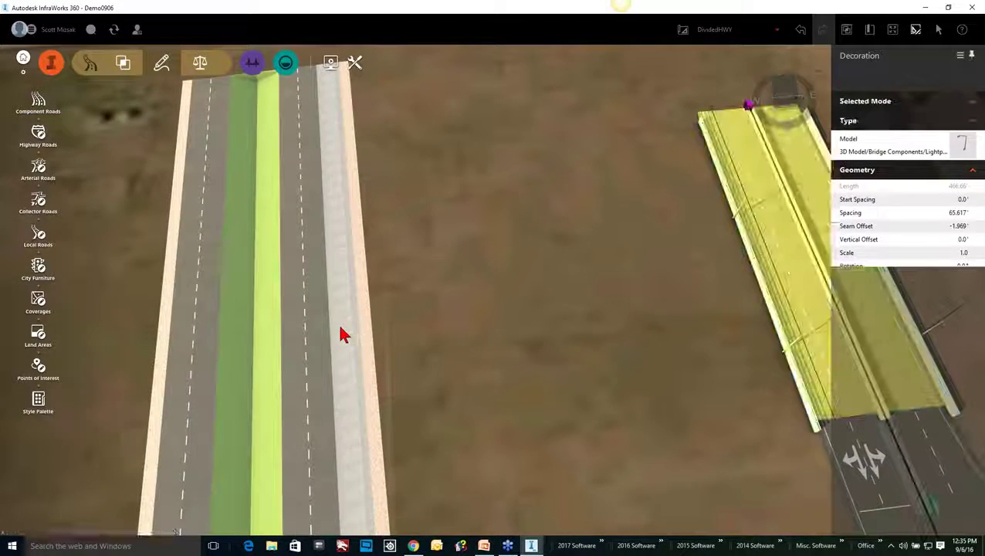
left_click(342, 334)
left_click(342, 334)
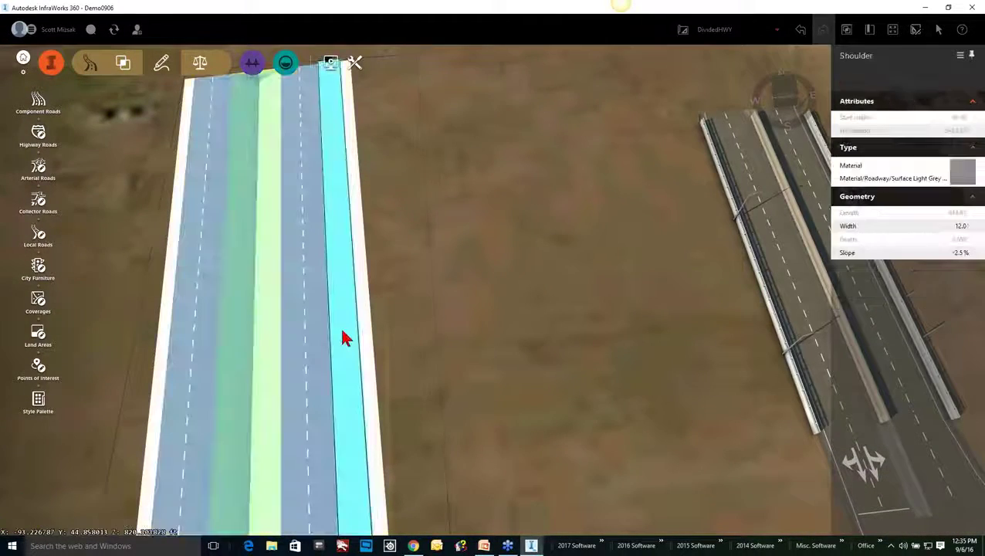
right_click(341, 334)
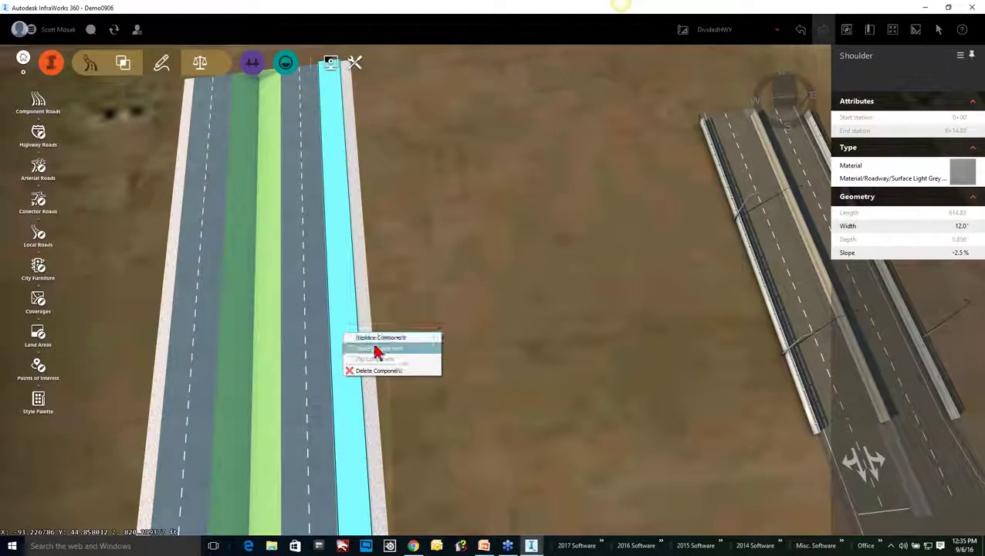
left_click(377, 338)
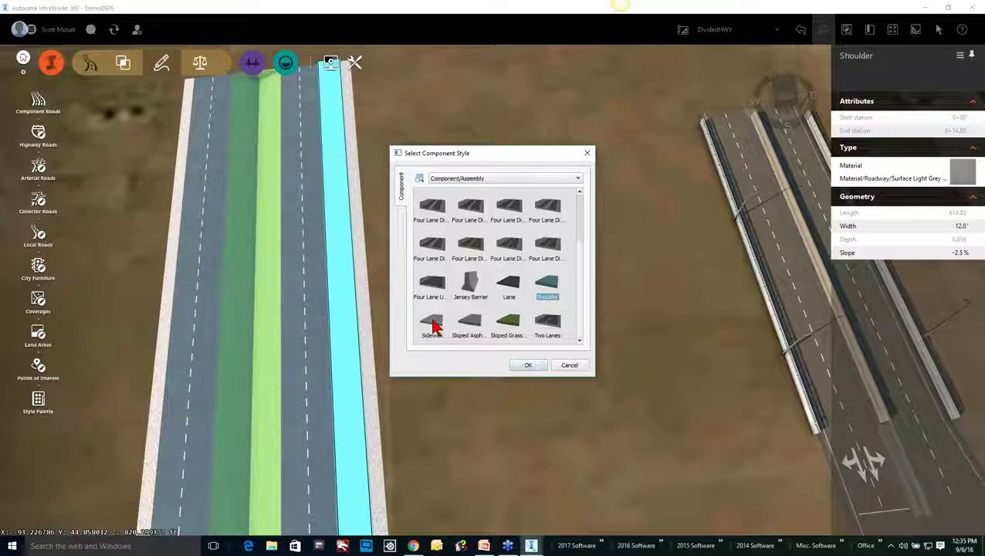
left_click(472, 286)
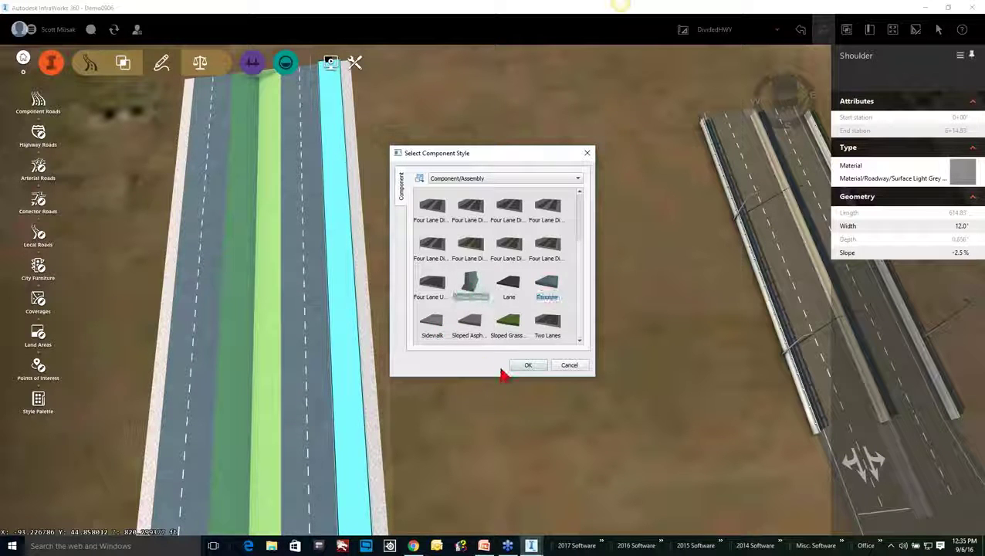
left_click(531, 367)
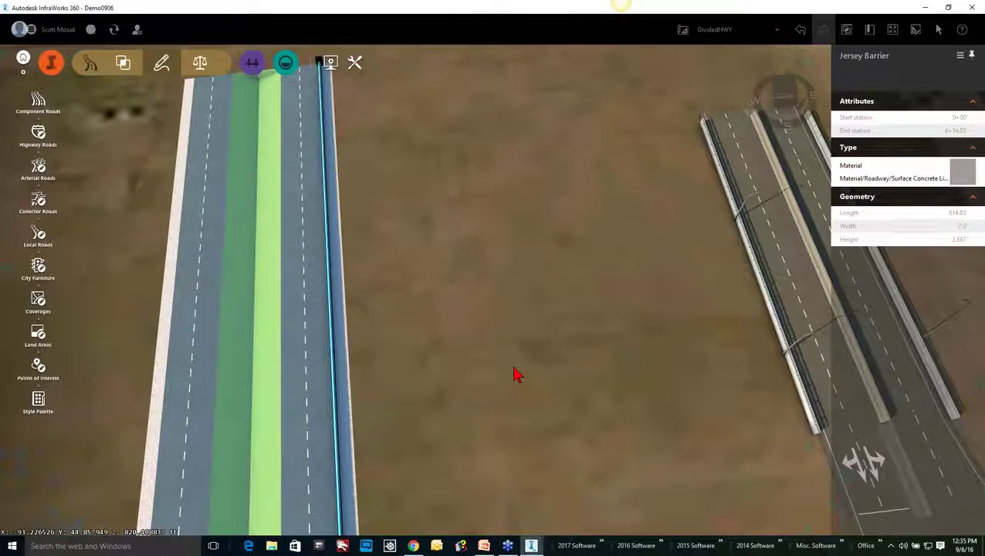
left_click(434, 242)
scroll(388, 240, "up", 1)
scroll(315, 147, "down", 1)
left_click_drag(316, 152, 288, 243)
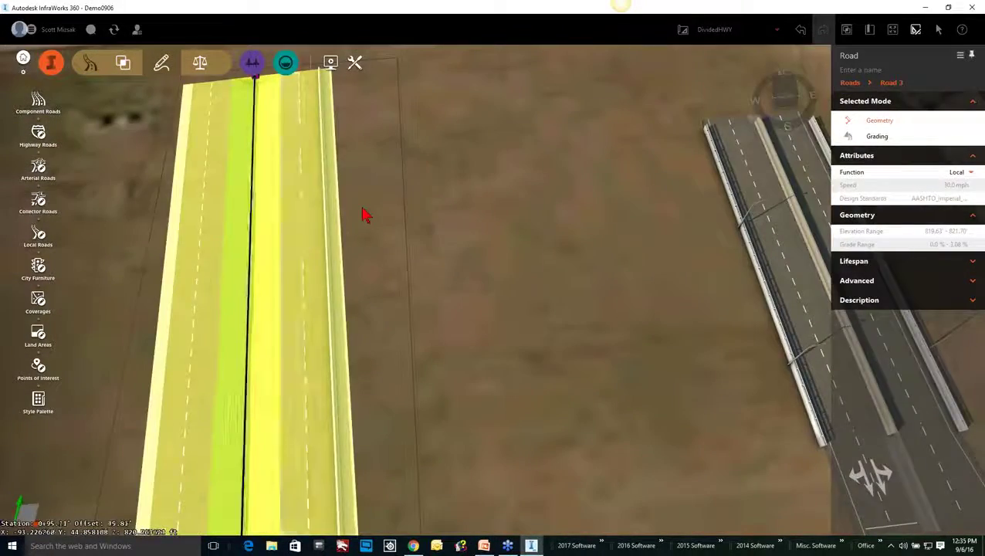
left_click(361, 208)
- Split the divided road's sloped grass median at about station 168 ft, north of the intersection
mouse_move(319, 273)
left_mouse_down()
mouse_move(261, 272)
mouse_move(257, 257)
mouse_move(351, 173)
mouse_move(326, 278)
left_mouse_up()
scroll(325, 278, "down", 5)
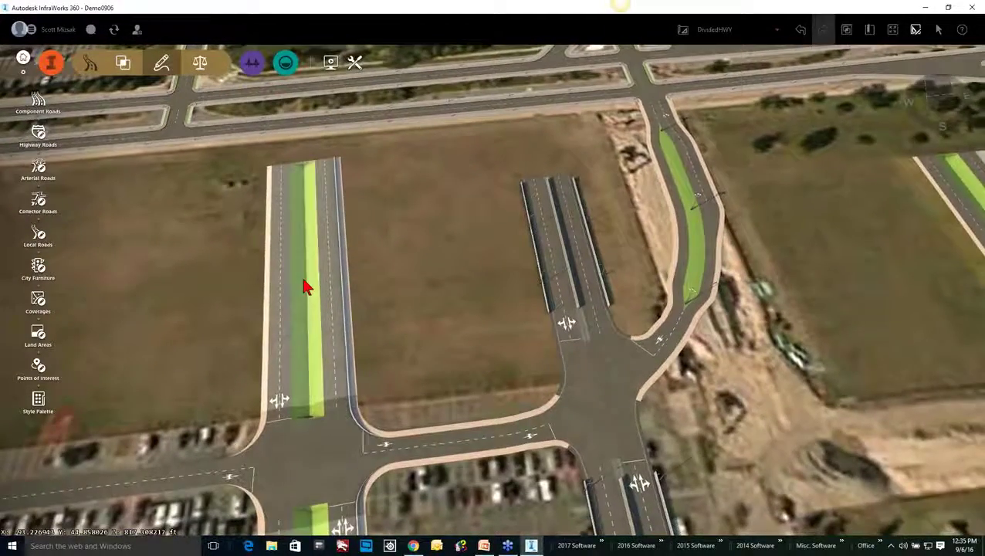
left_click(307, 286)
left_click(314, 282)
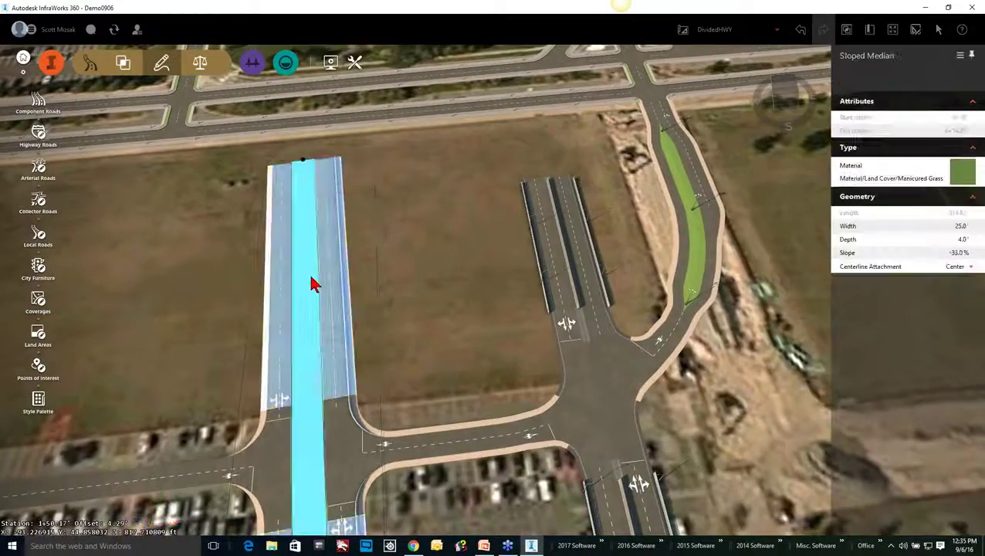
right_click(312, 279)
left_click(319, 294)
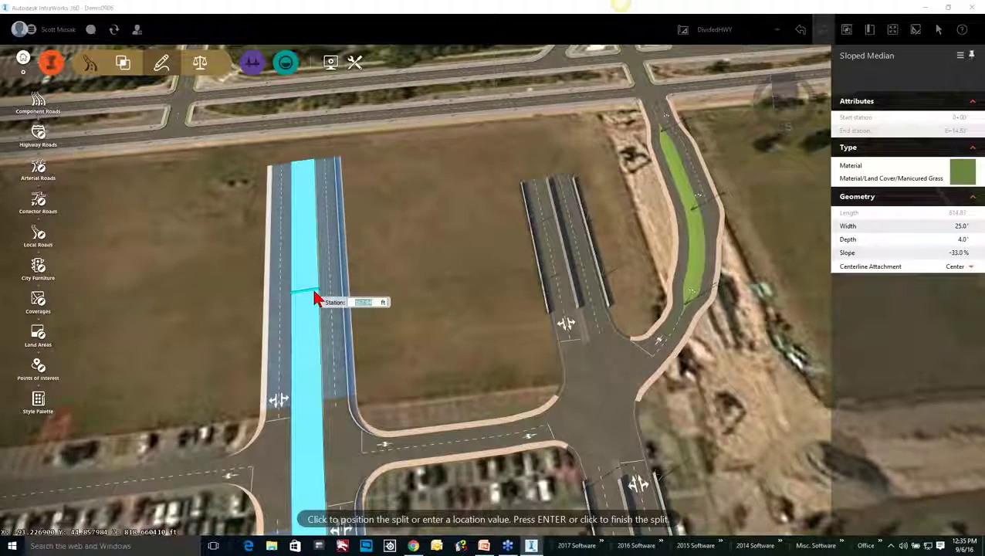
left_click(317, 297)
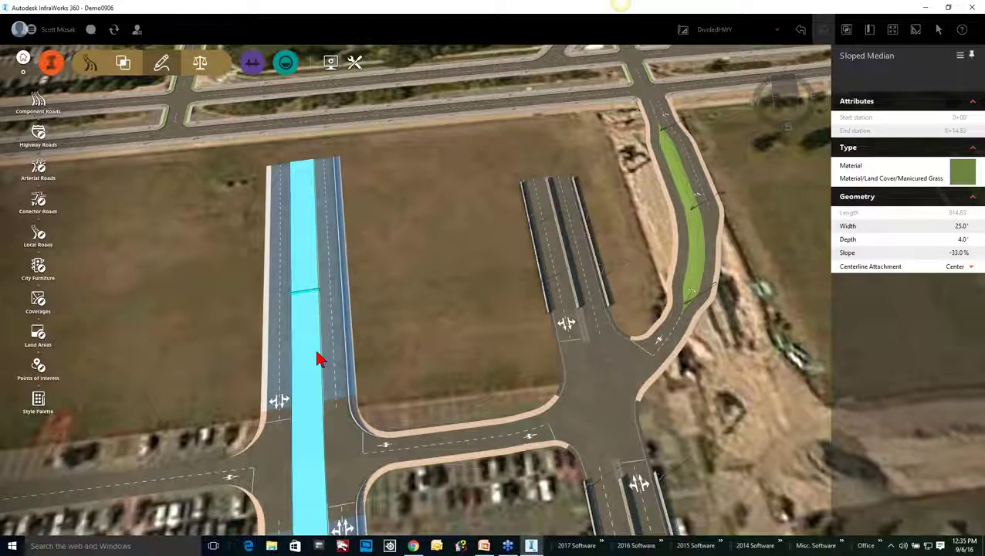
key("Escape")
key("Escape")
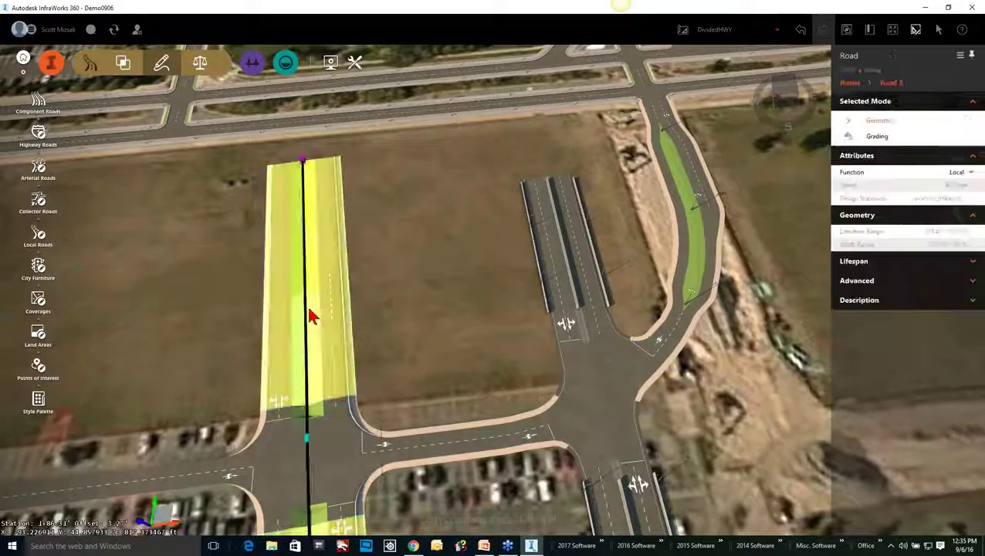
- Replace the sloped median segment south of the split with a Jersey Barrier component
left_click(302, 264)
left_click(306, 261)
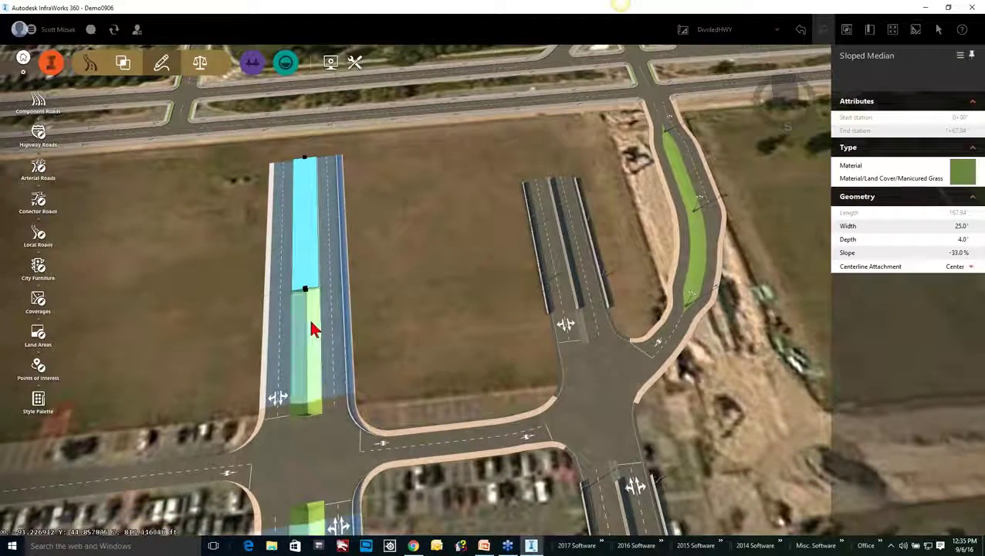
left_click(315, 349)
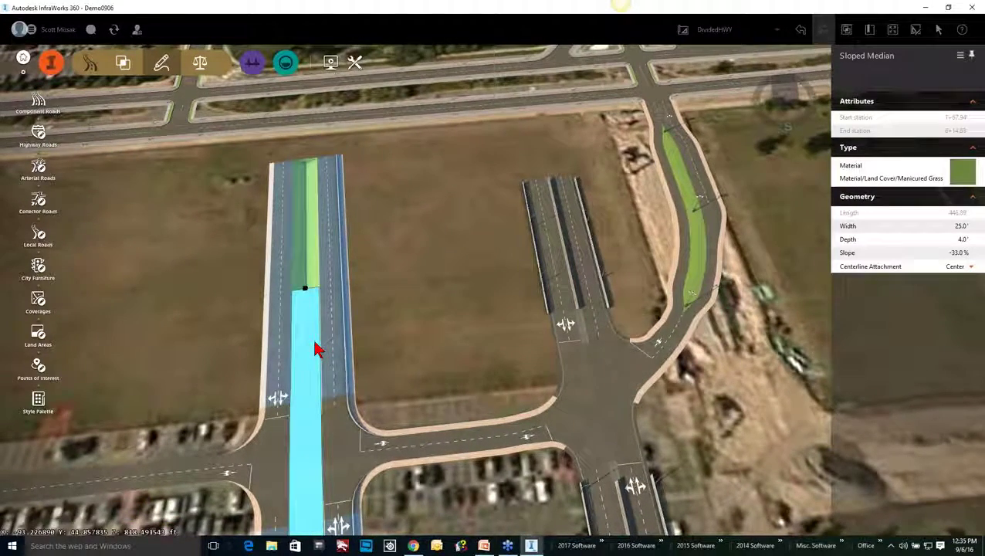
right_click(315, 345)
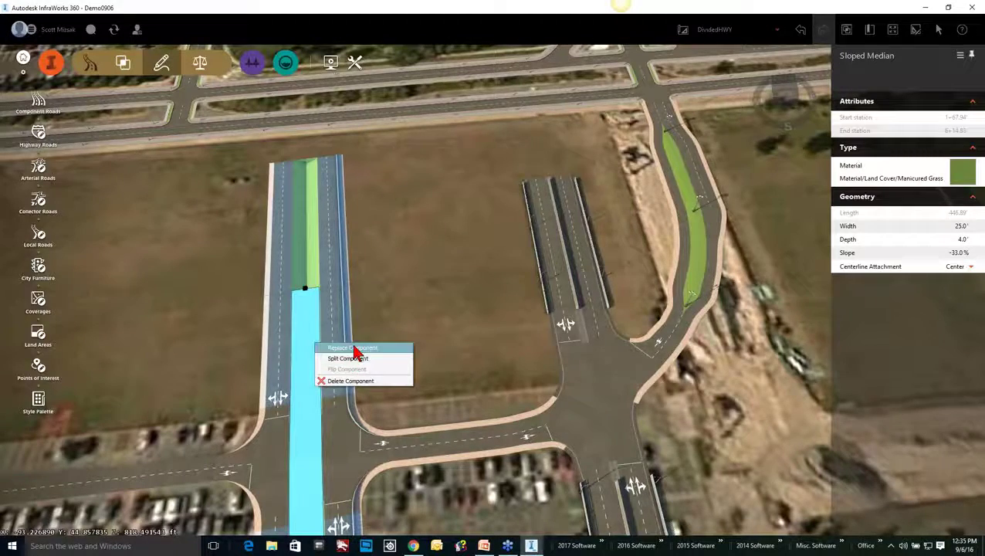
left_click(354, 347)
double_click(471, 286)
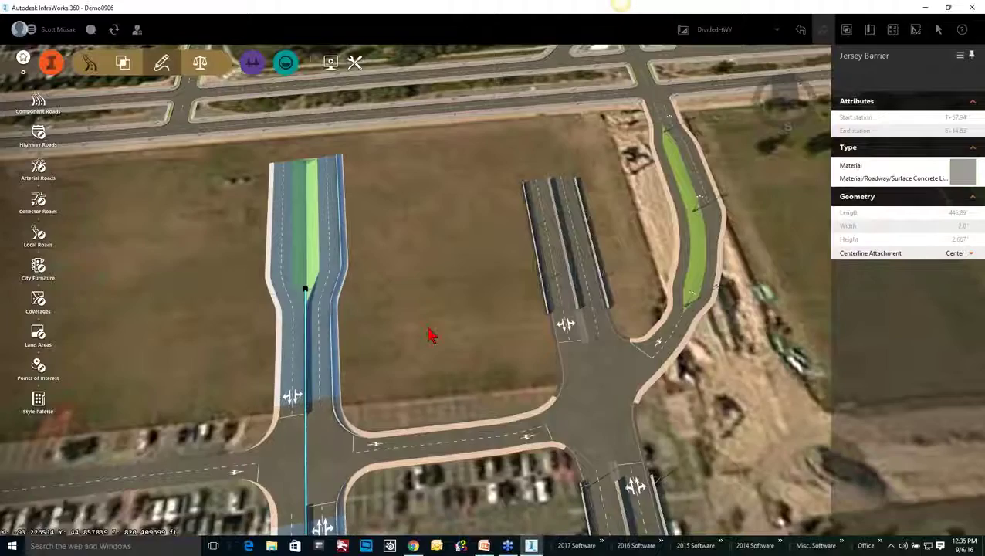
key("Escape")
- Examine the divided road's new median and edge barriers at ground level in 3D and from above
scroll(300, 348, "down", 1)
middle_click_drag(308, 390, 314, 413)
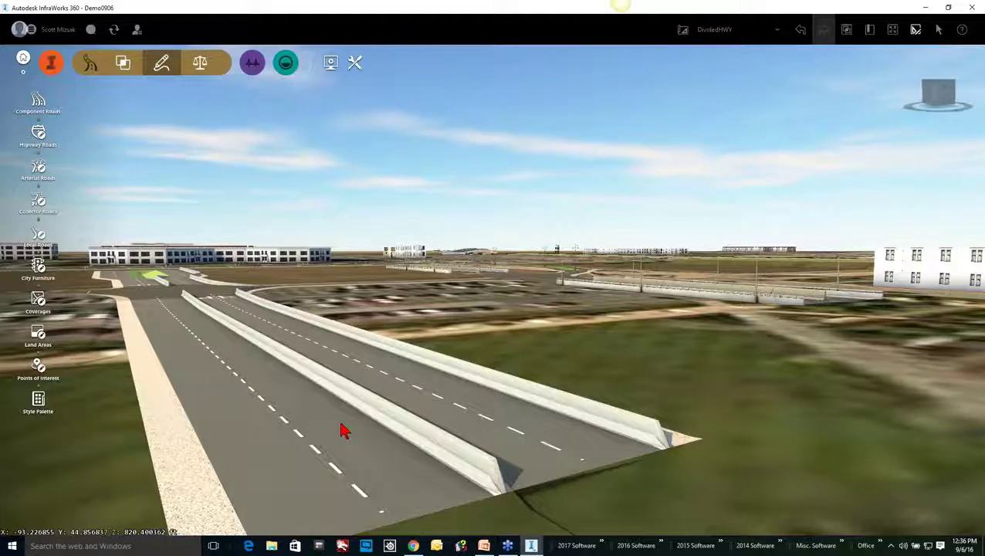
left_click_drag(575, 340, 517, 427)
scroll(509, 419, "down", 2)
left_click_drag(476, 318, 473, 385)
scroll(475, 356, "down", 2)
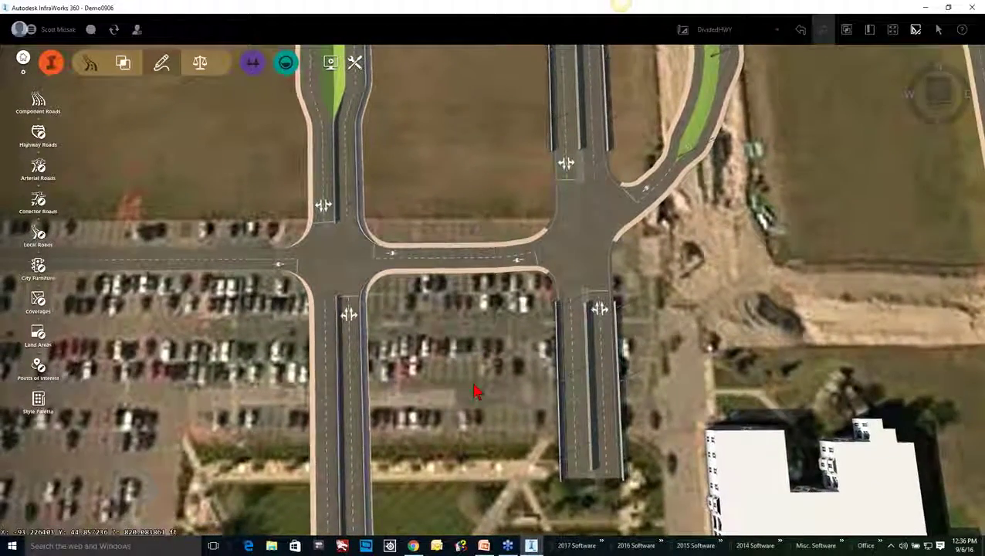
- Switch to PowerPoint, start the slide show from the Demo Time slide and advance to the upcoming webinars slide
left_click(483, 545)
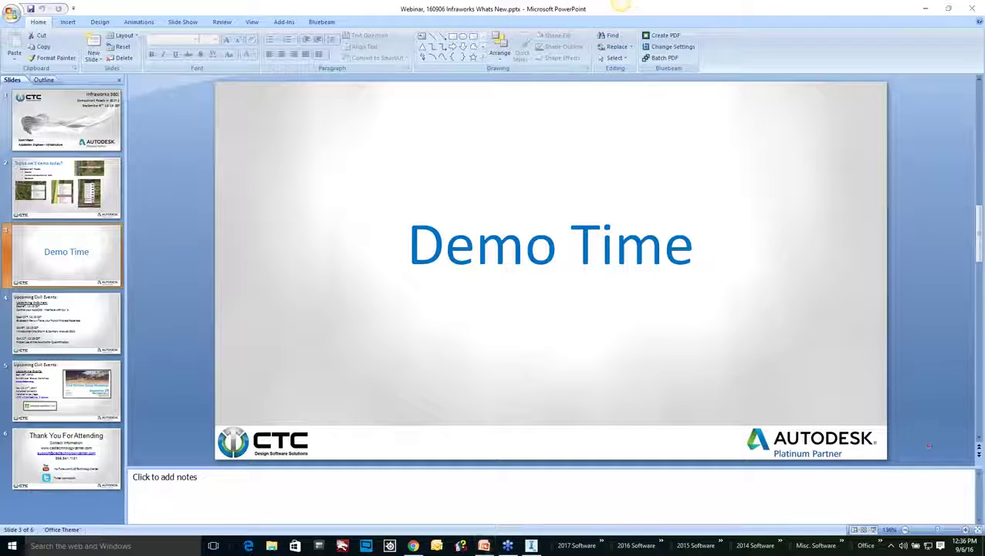
left_click(872, 531)
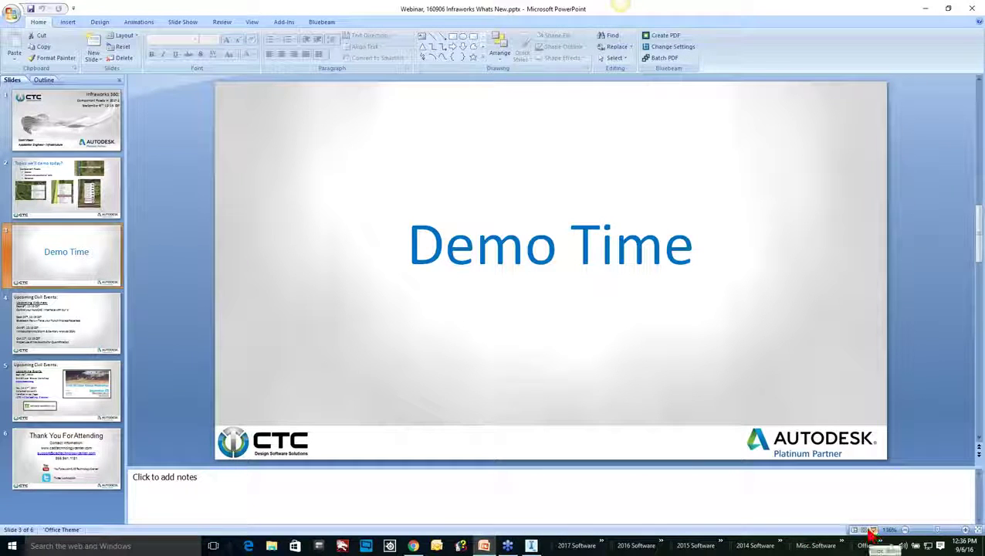
left_click(875, 531)
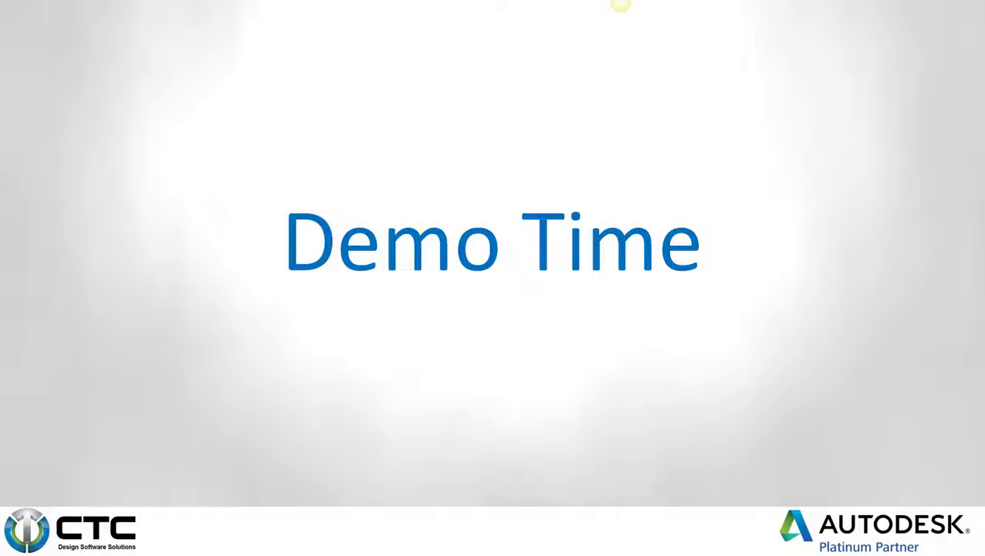
key("Right")
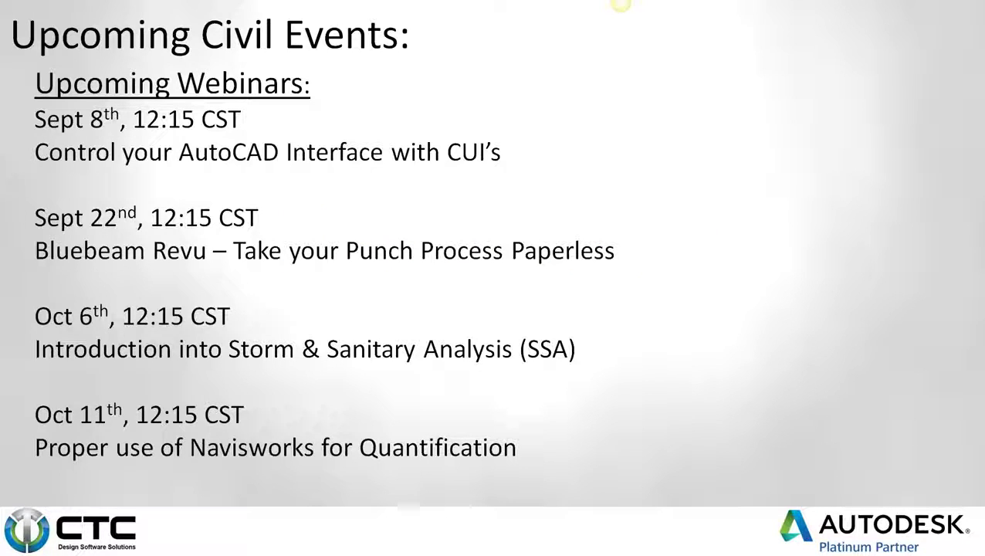